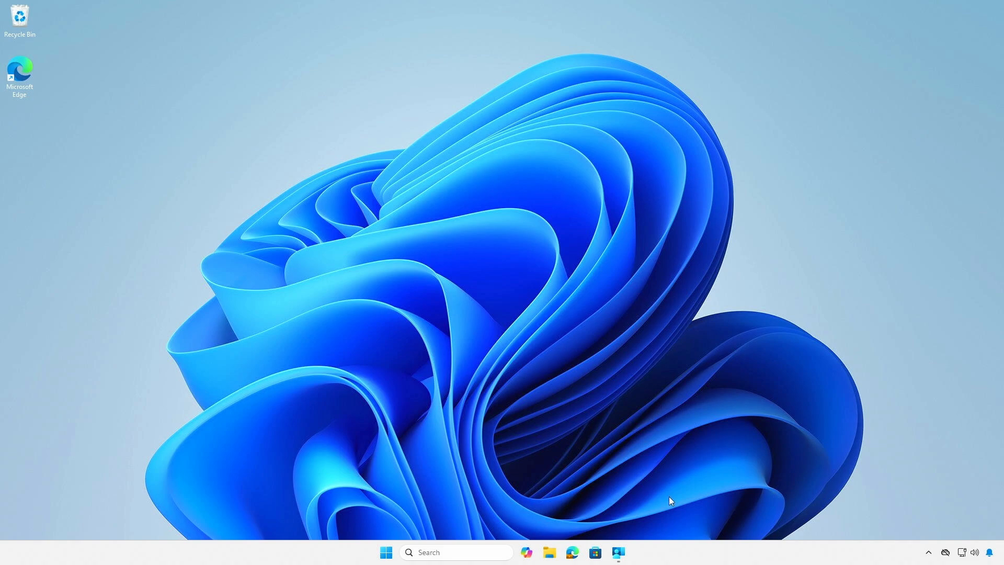
Check in Task Manager's CPU performance details whether virtualization is enabled, then close Task Manager.
right_click(661, 553)
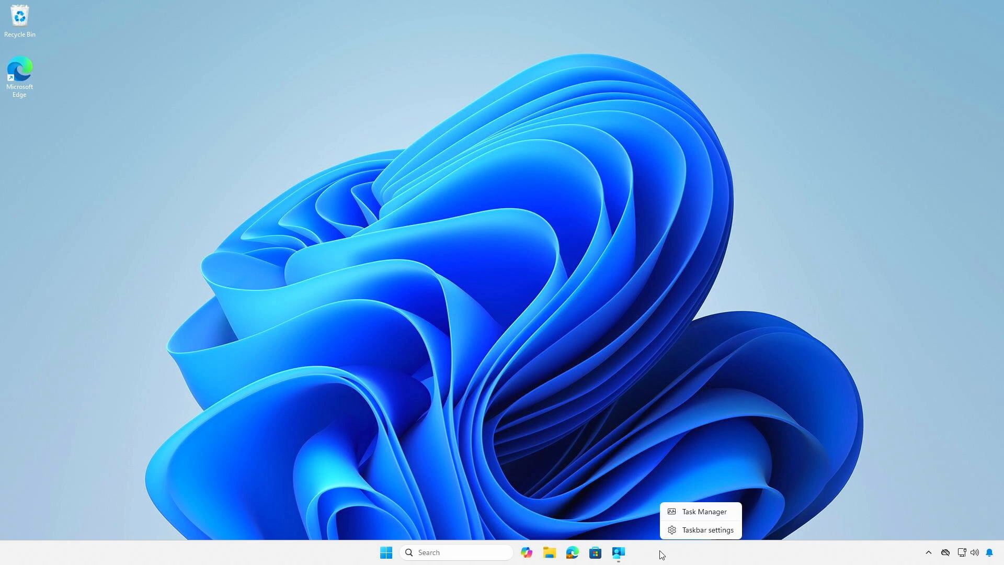
left_click(712, 511)
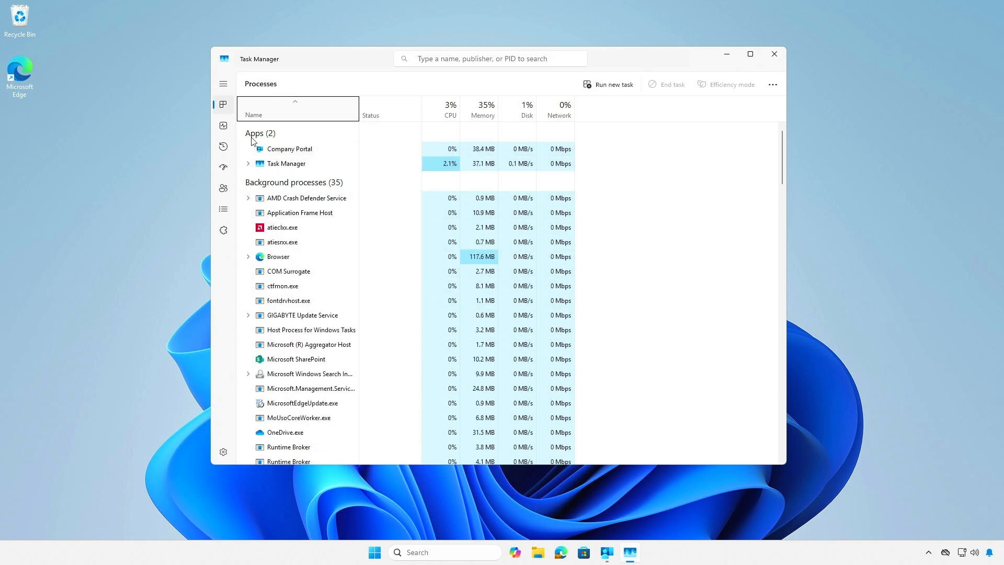
left_click(223, 127)
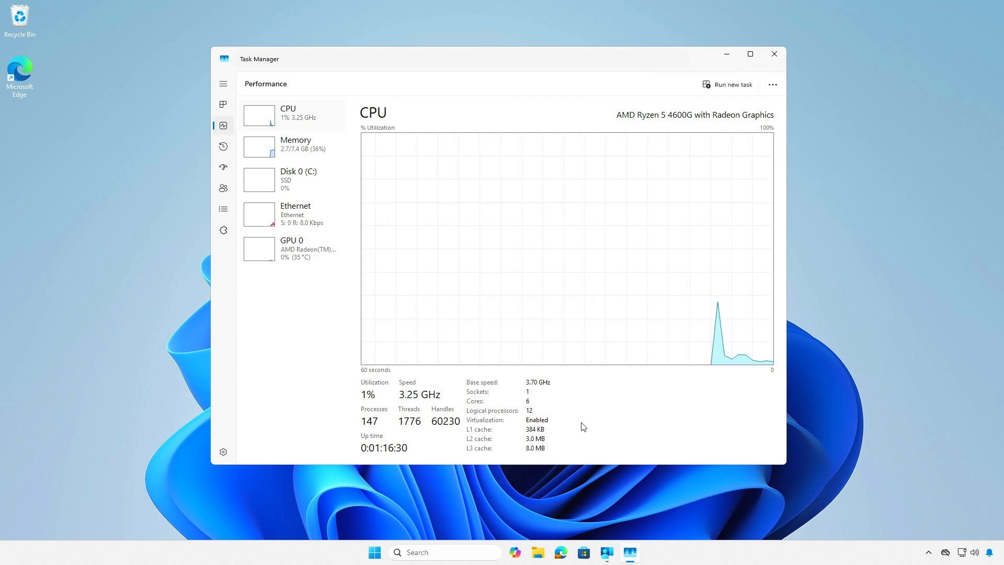
left_click(767, 50)
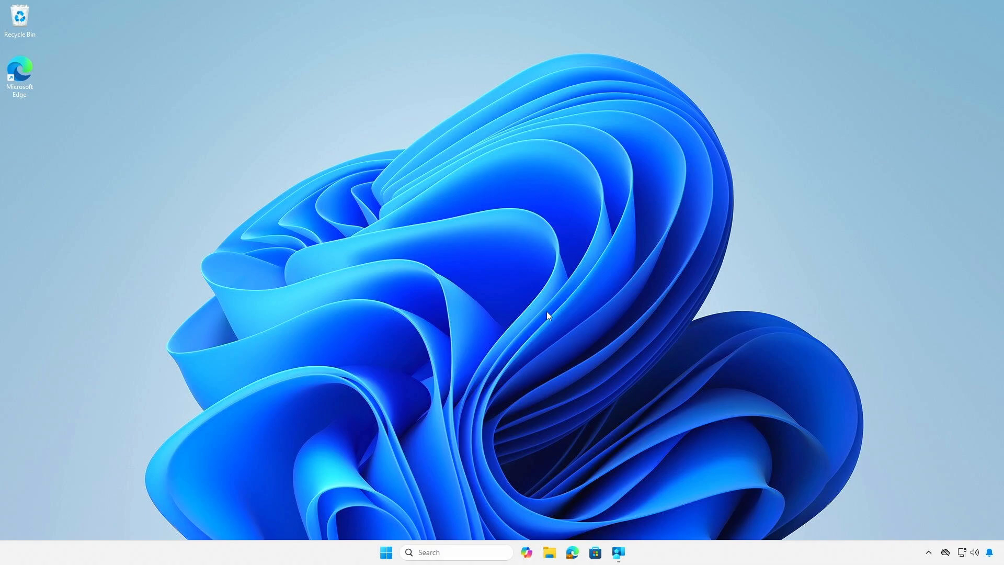
Check the WSL version in a Terminal session with "wsl --version" and cancel the offered installation.
right_click(389, 553)
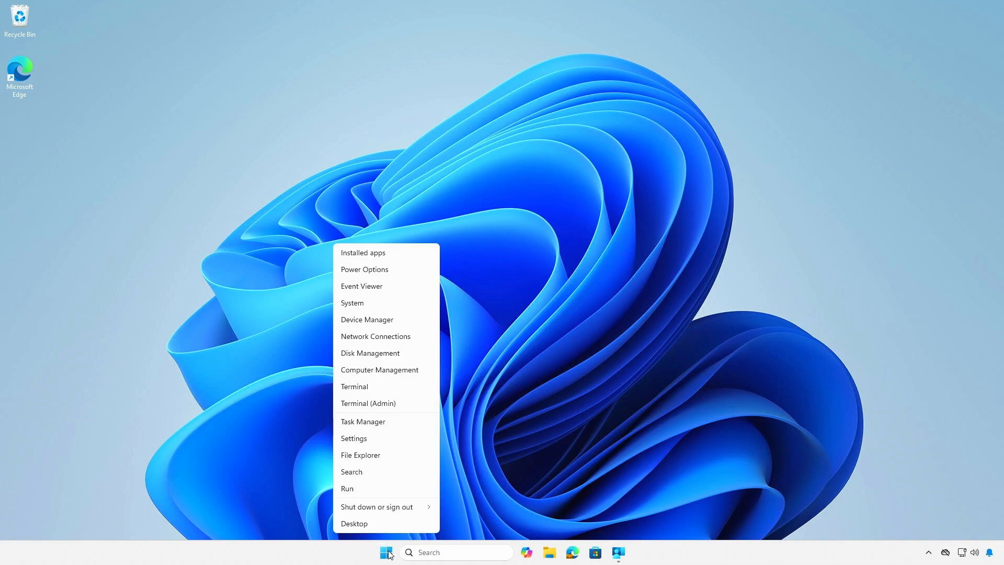
left_click(400, 391)
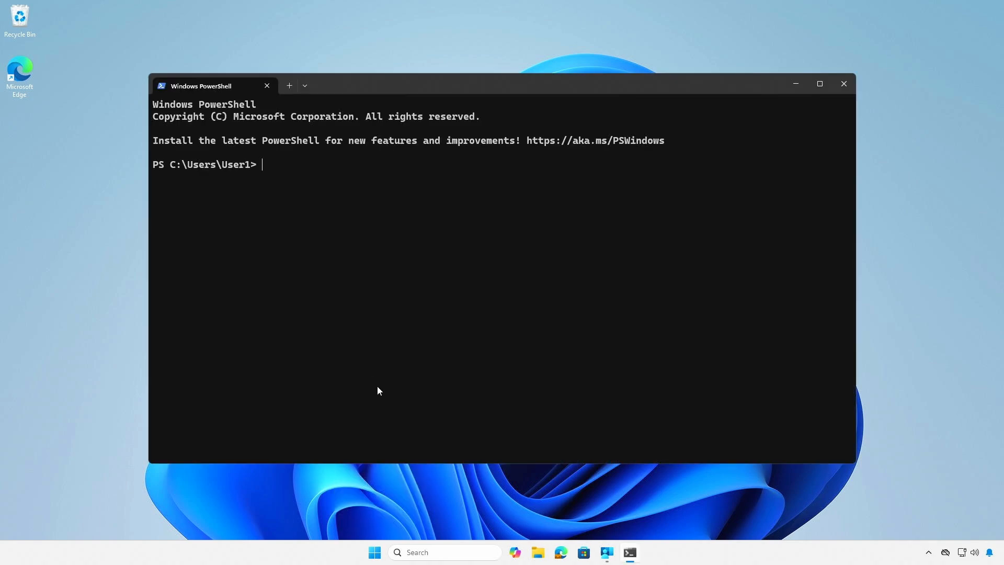
type("wsl --version")
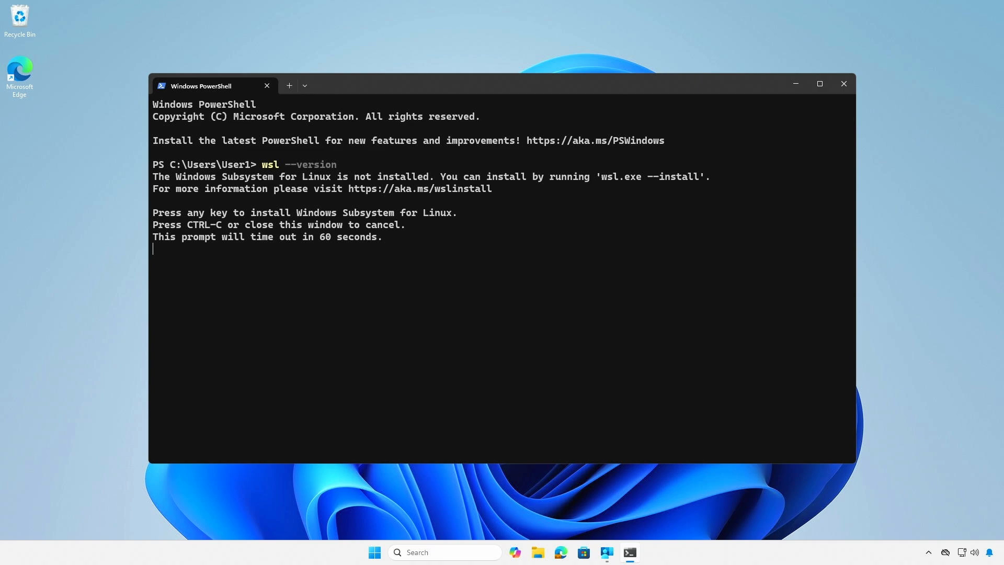
key("ctrl+c")
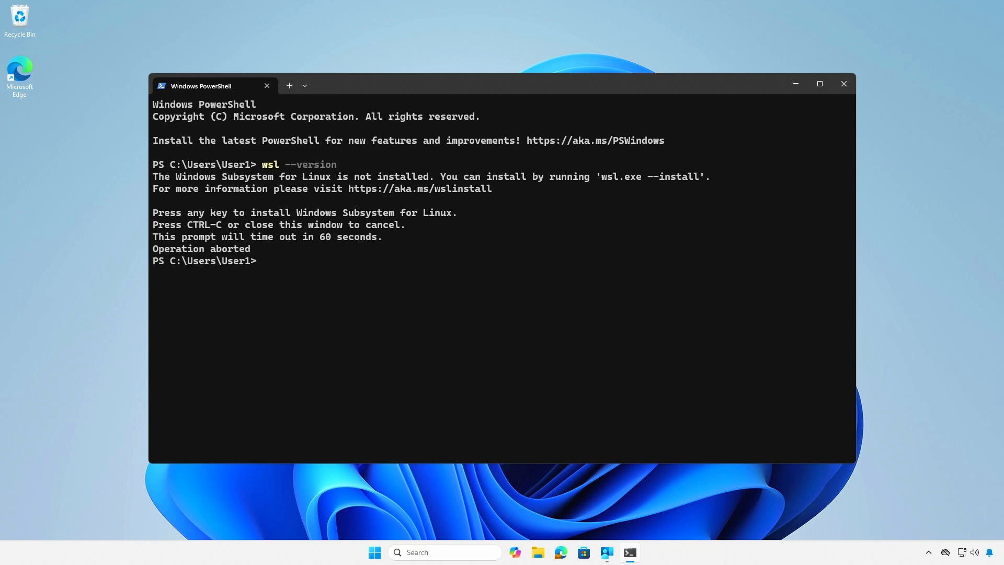
Query the WSL details with "wsl --info" and cancel the offered installation.
type("wsl --info")
key("Return")
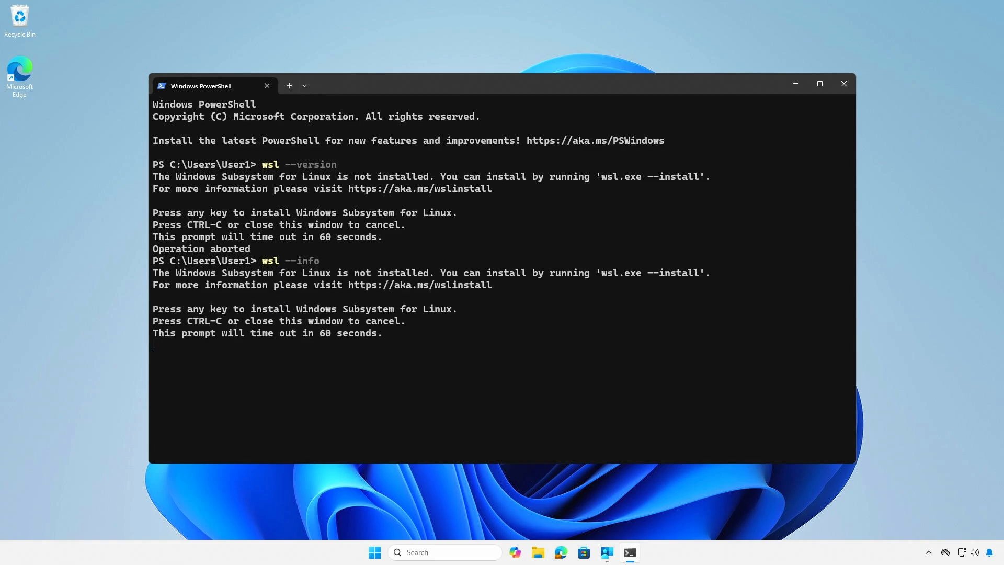
key("ctrl+c")
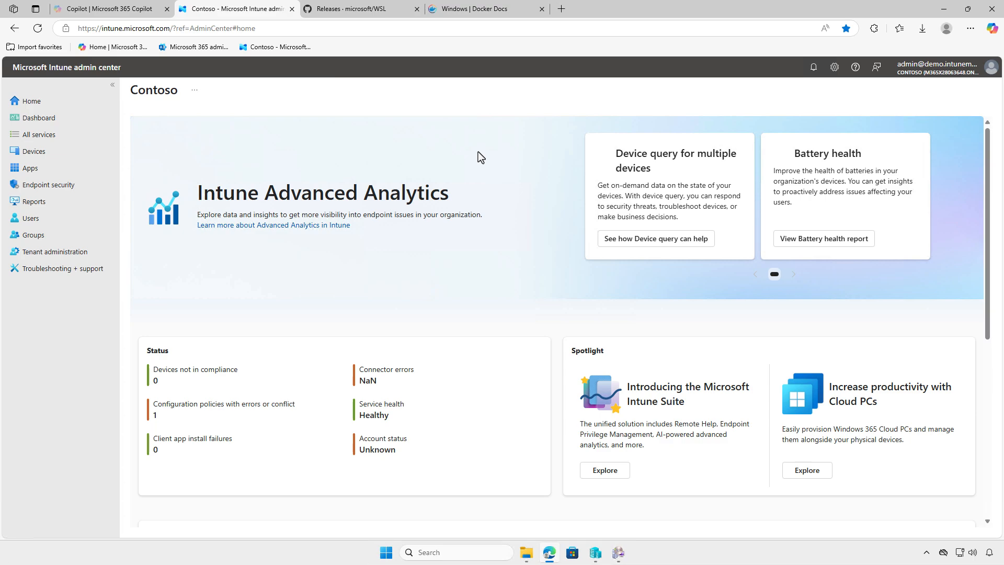
Download wsl.2.5.9.0.x64.msi from the 2.5.9 release assets on the microsoft/WSL GitHub releases page in the browser.
left_click(390, 8)
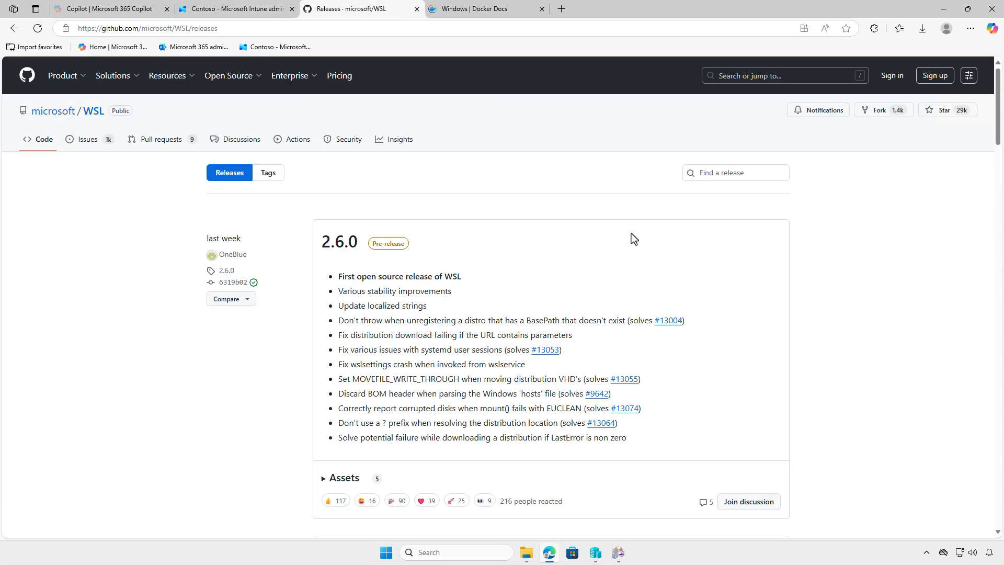
scroll(631, 233, "down", 5)
scroll(632, 233, "down", 5)
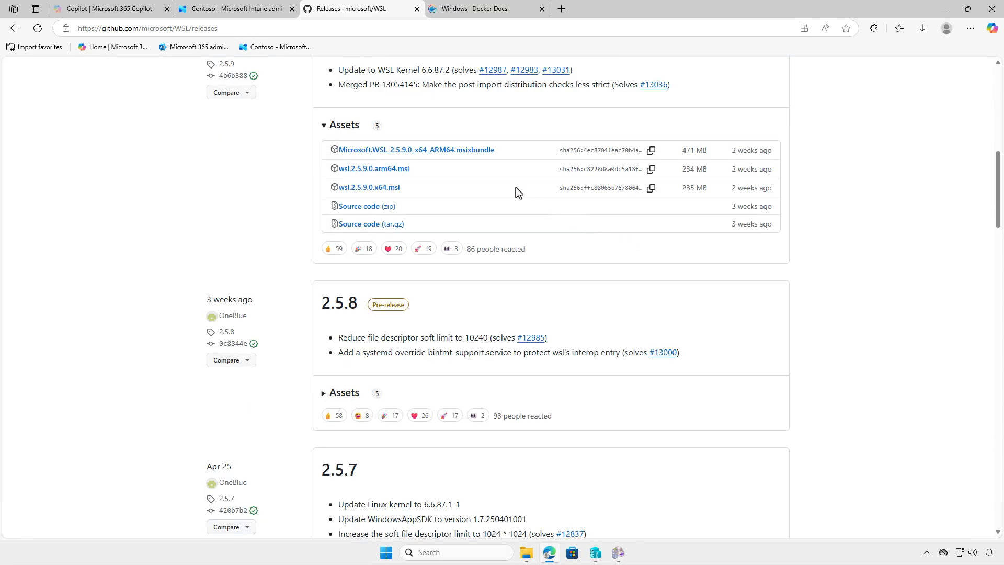
left_click(388, 189)
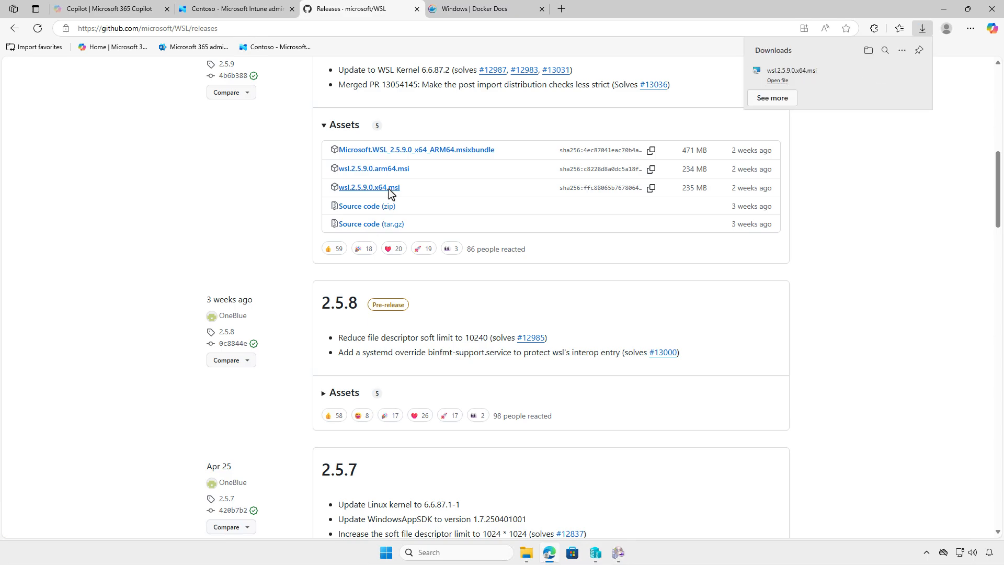
Download the x86_64 Docker Desktop for Windows installer from Docker Docs, show the Downloads folder and minimize the browser.
left_click(487, 12)
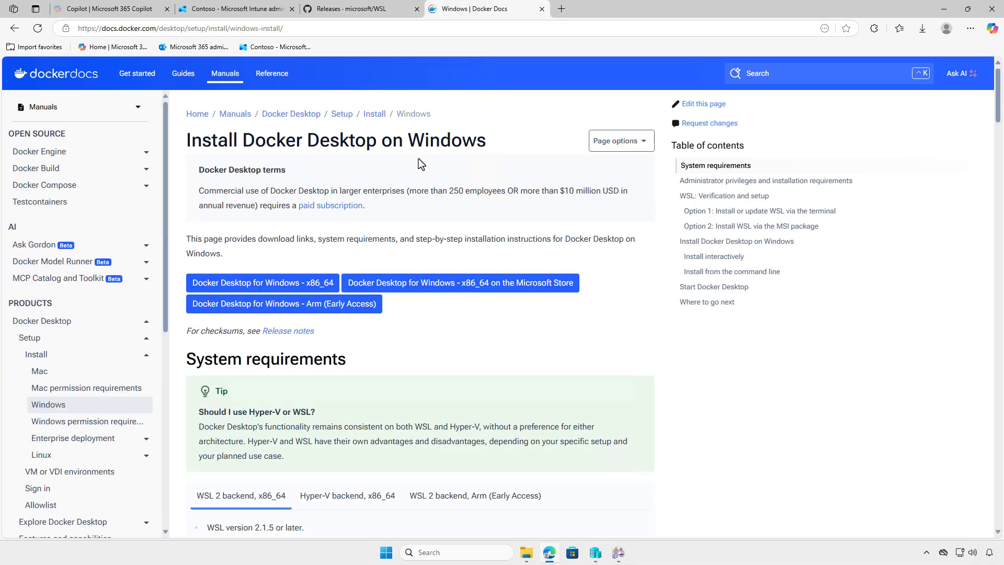
left_click(320, 285)
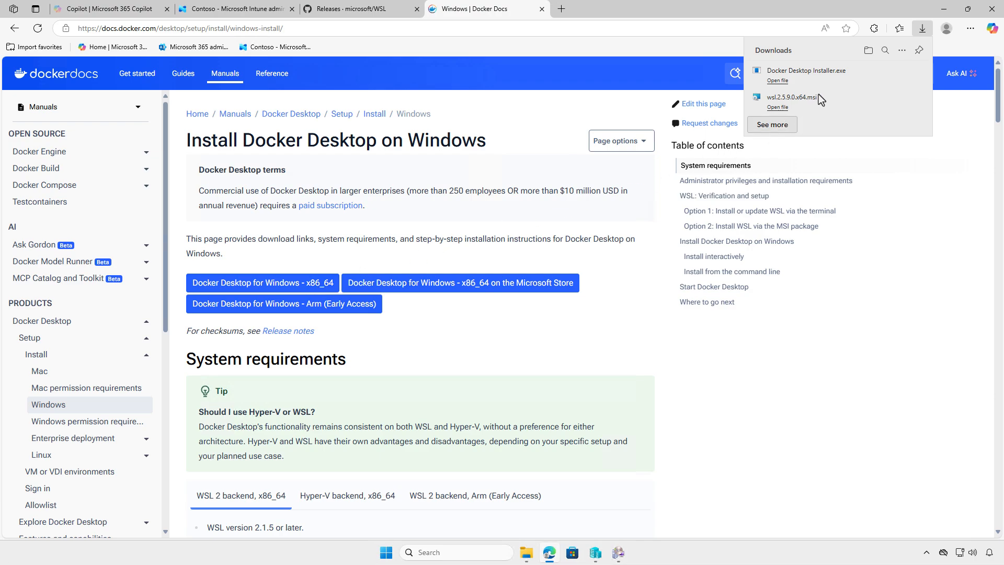
left_click(866, 51)
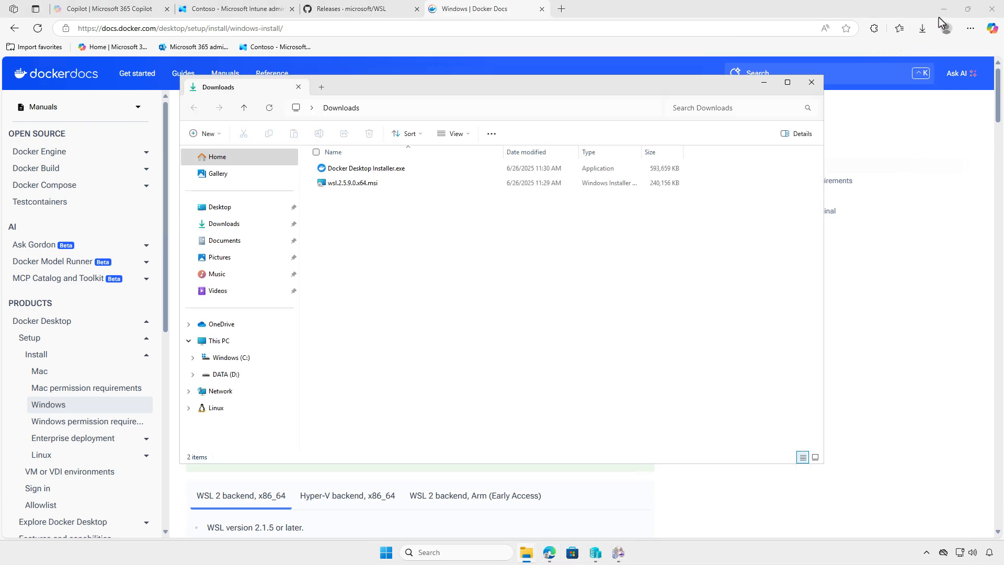
left_click(944, 9)
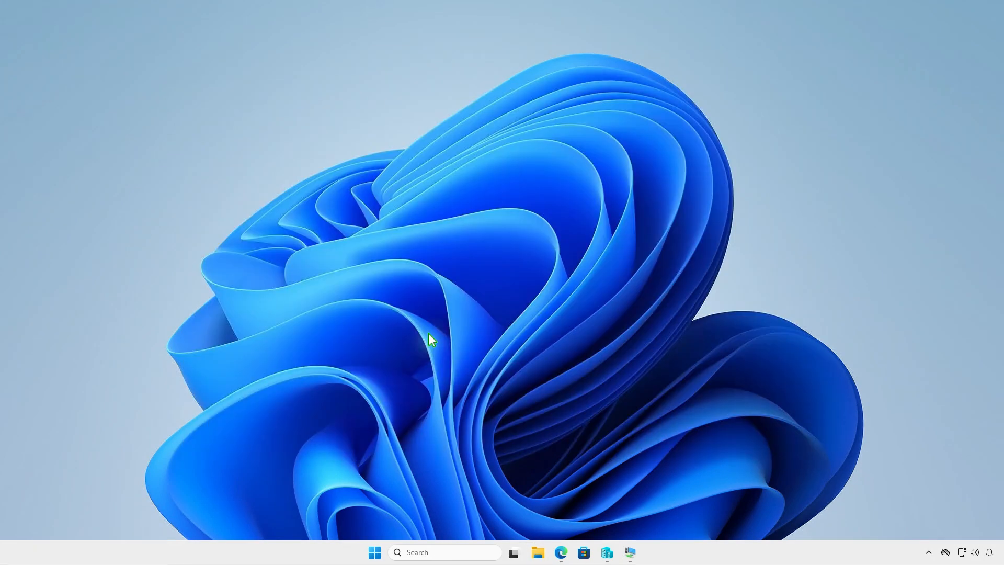
Create a folder named Intune on the DATA (D:) drive in File Explorer.
left_click(539, 552)
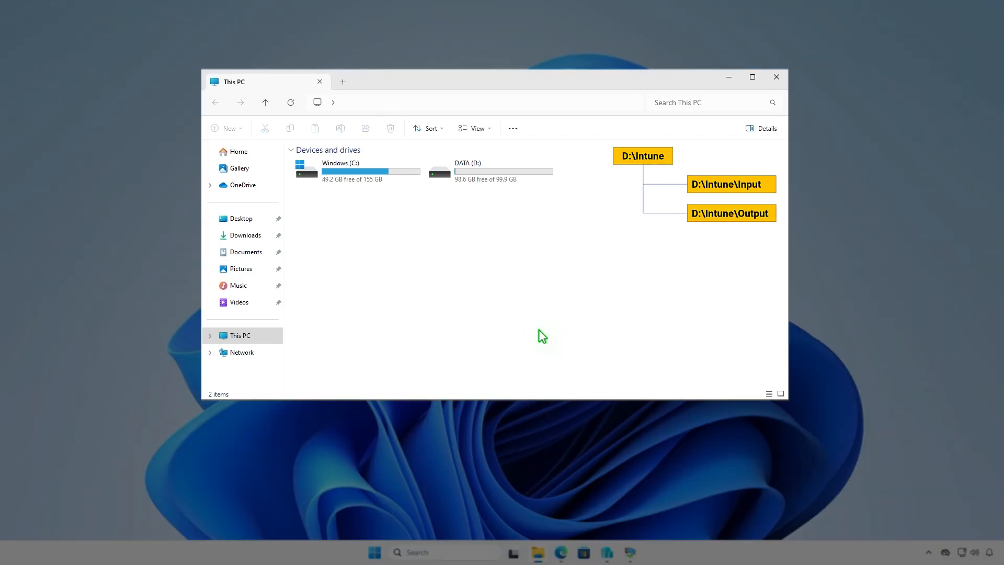
double_click(522, 173)
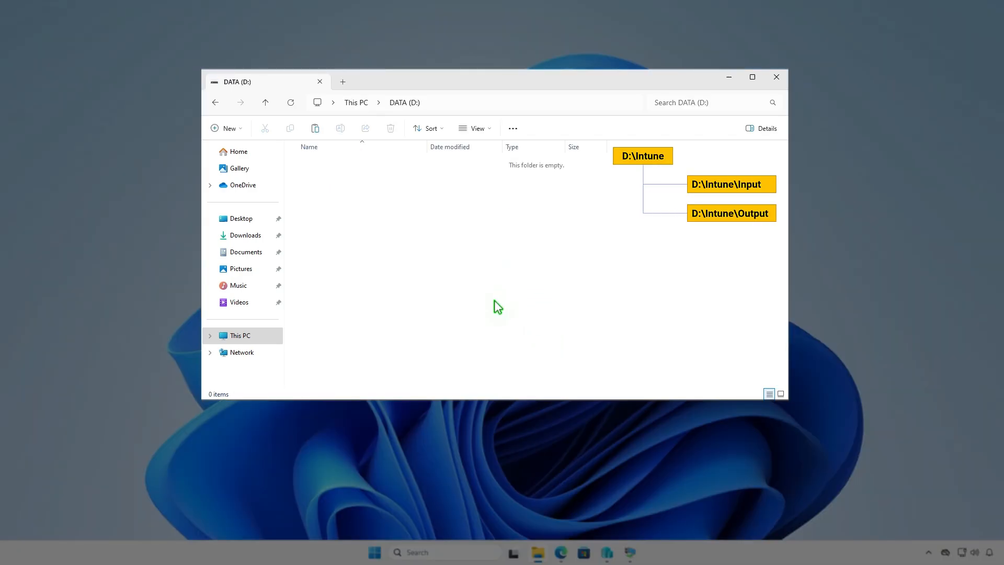
left_click(237, 129)
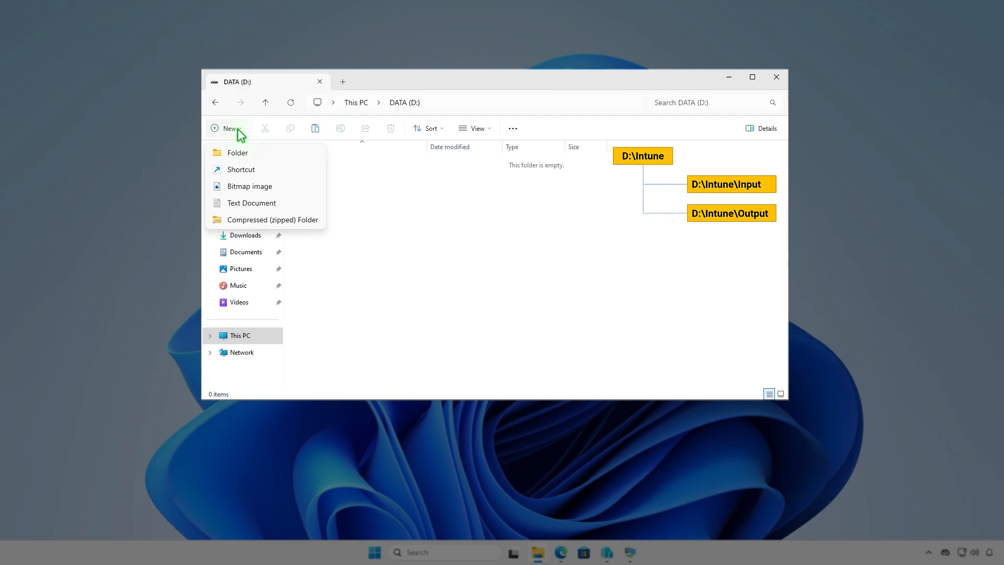
left_click(256, 152)
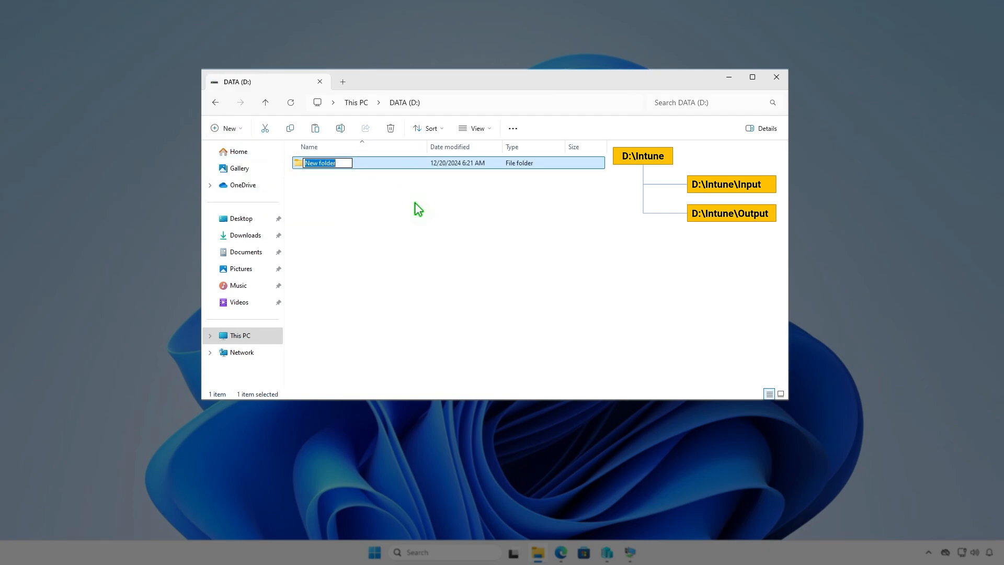
type("Intune")
key("Return")
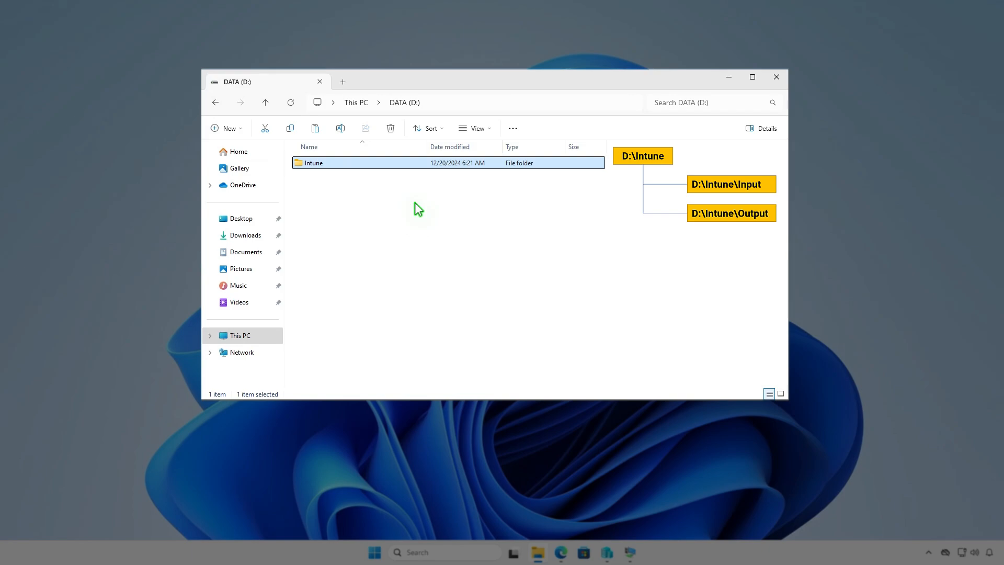
Create a subfolder named Input inside the D:\Intune folder.
key("Return")
right_click(415, 203)
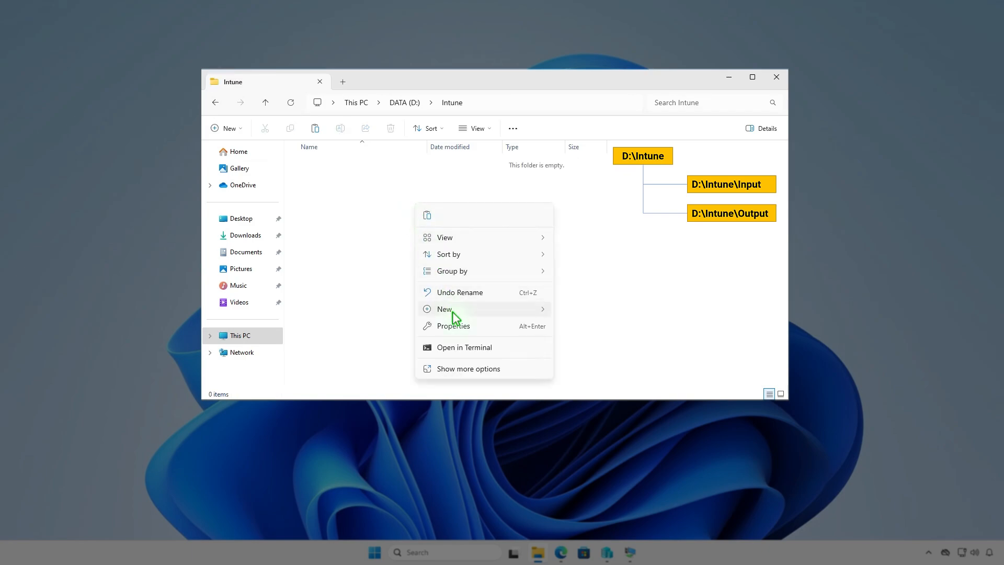
mouse_move(504, 310)
left_click(585, 311)
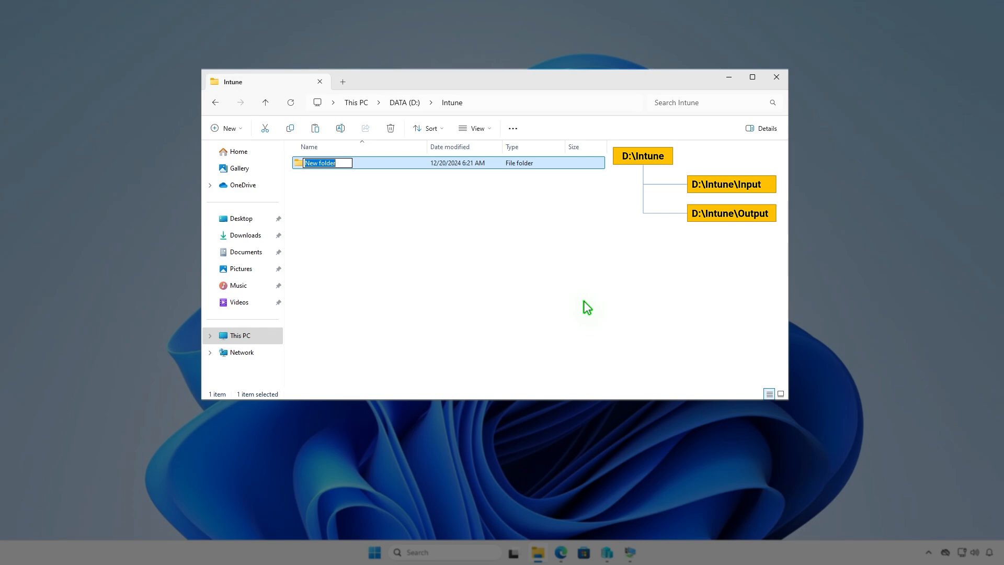
type("Input")
key("Return")
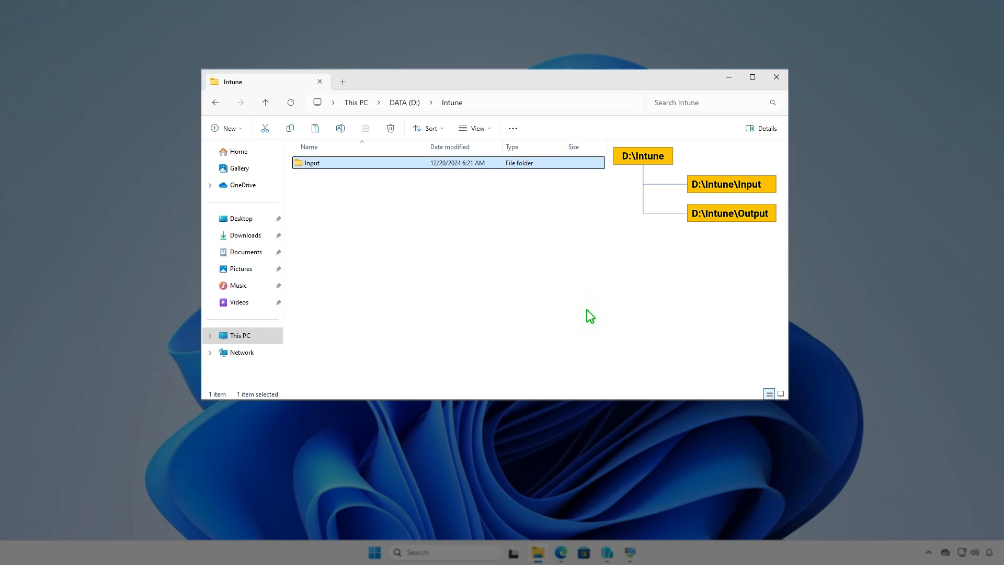
Add a second subfolder named Output inside D:\Intune.
key("ctrl+shift+n")
type("Out")
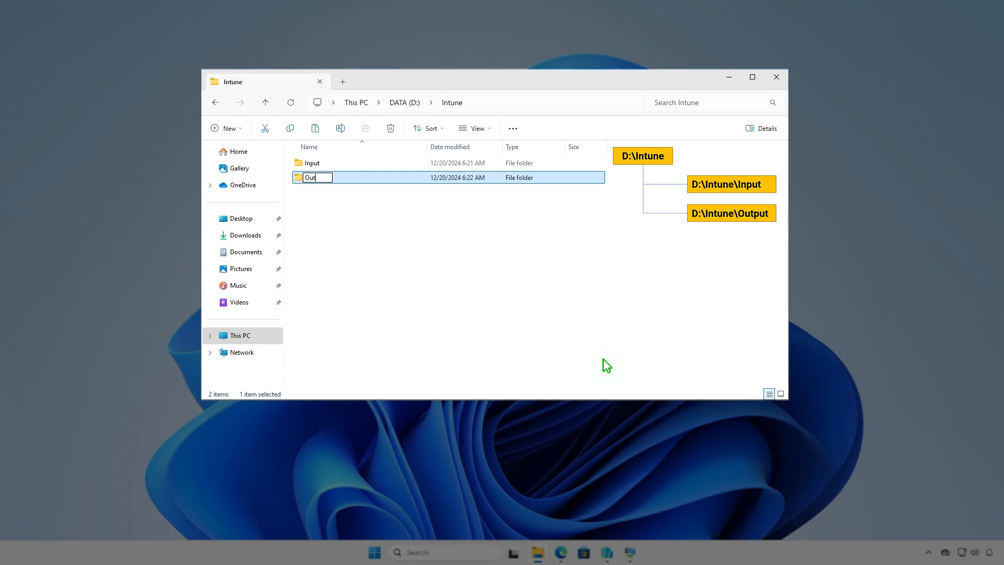
type("put")
left_click(545, 280)
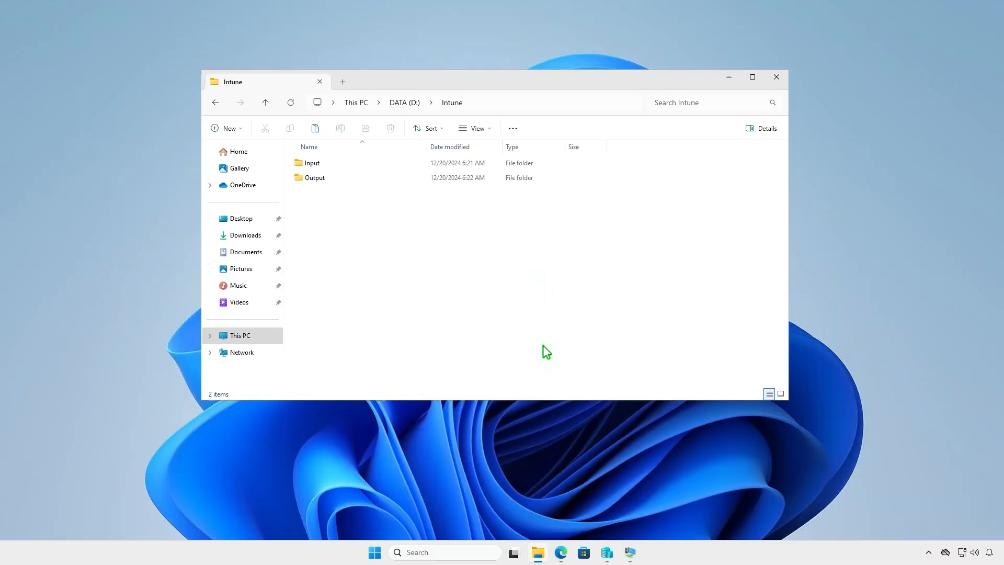
Download the zip source code of Microsoft Win32 Content Prep Tool v1.8.6 from GitHub, show it in Downloads and minimize the browser.
left_click(561, 552)
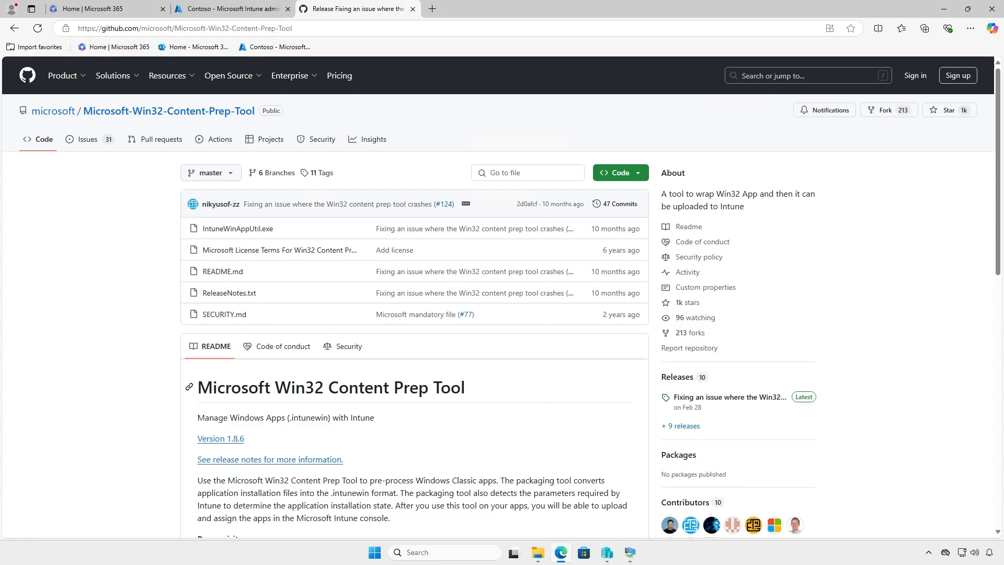
left_click(755, 399)
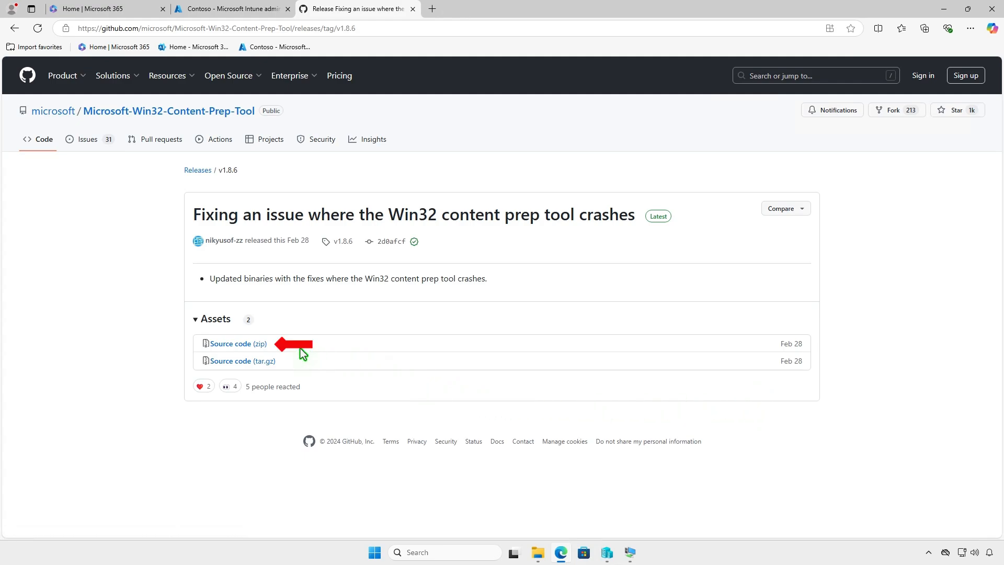
left_click(261, 344)
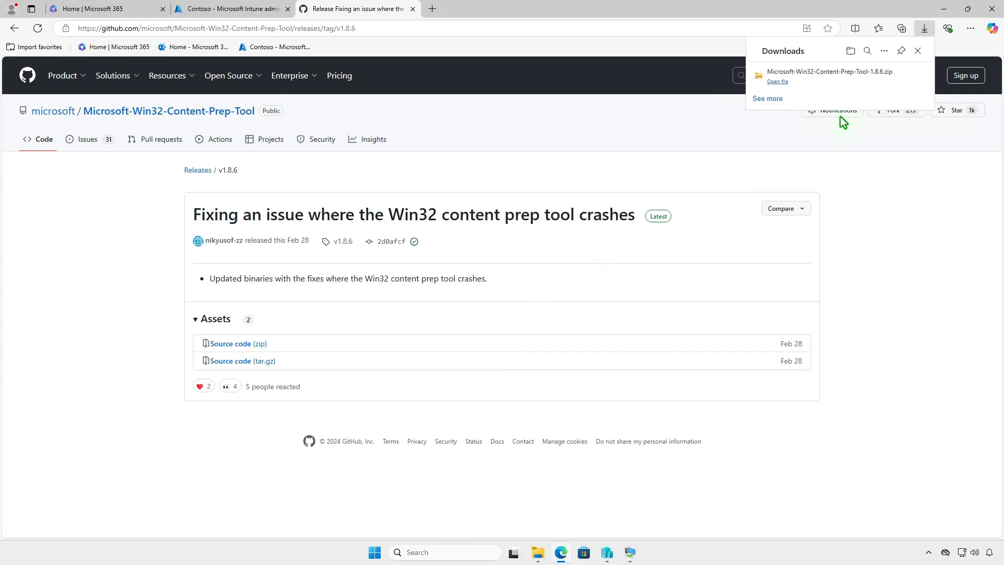
left_click(887, 79)
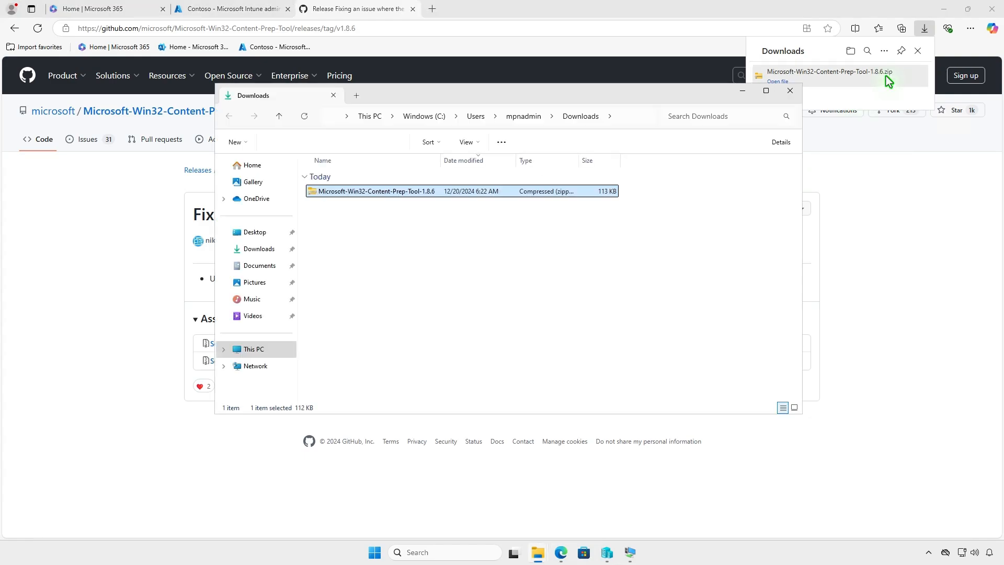
left_click(947, 14)
left_click(948, 15)
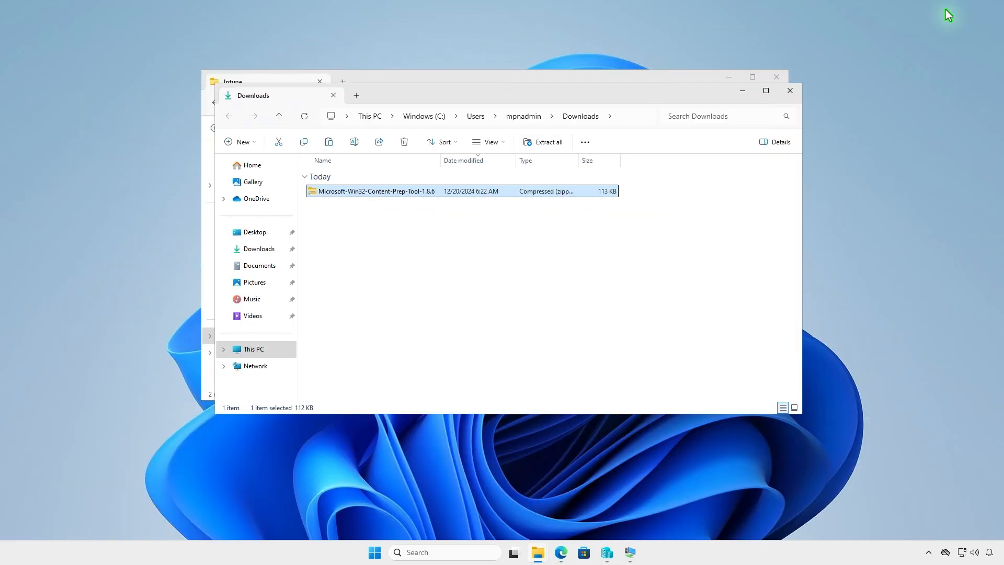
Extract the Microsoft-Win32-Content-Prep-Tool-1.8.6 archive to its default destination in Downloads and open the extracted tool folder.
left_click(548, 144)
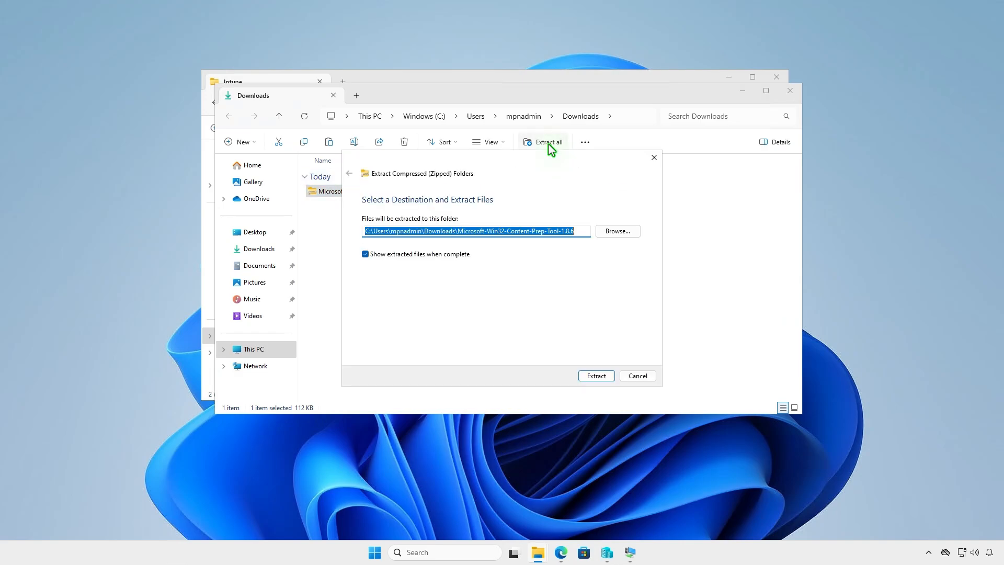
left_click(588, 375)
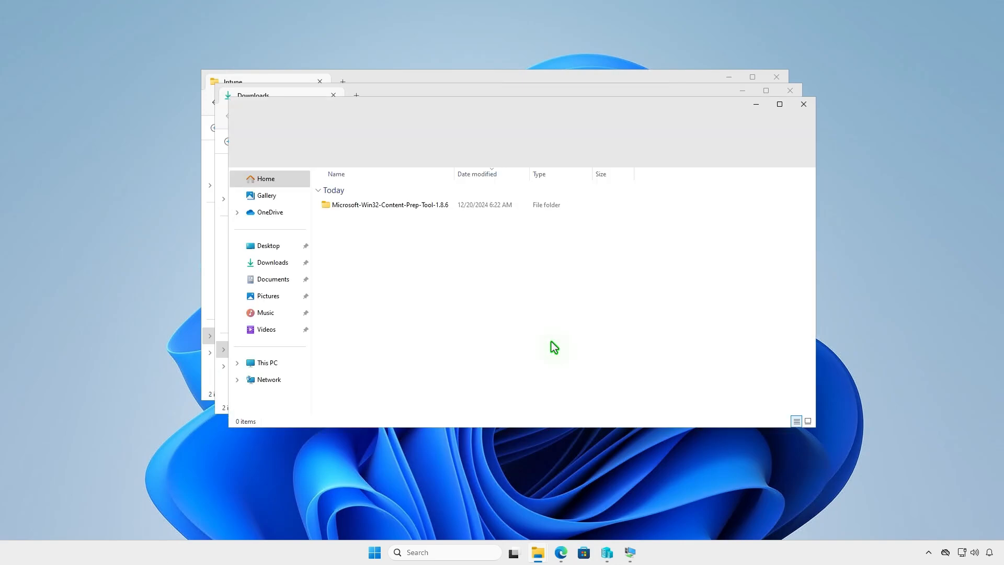
double_click(447, 206)
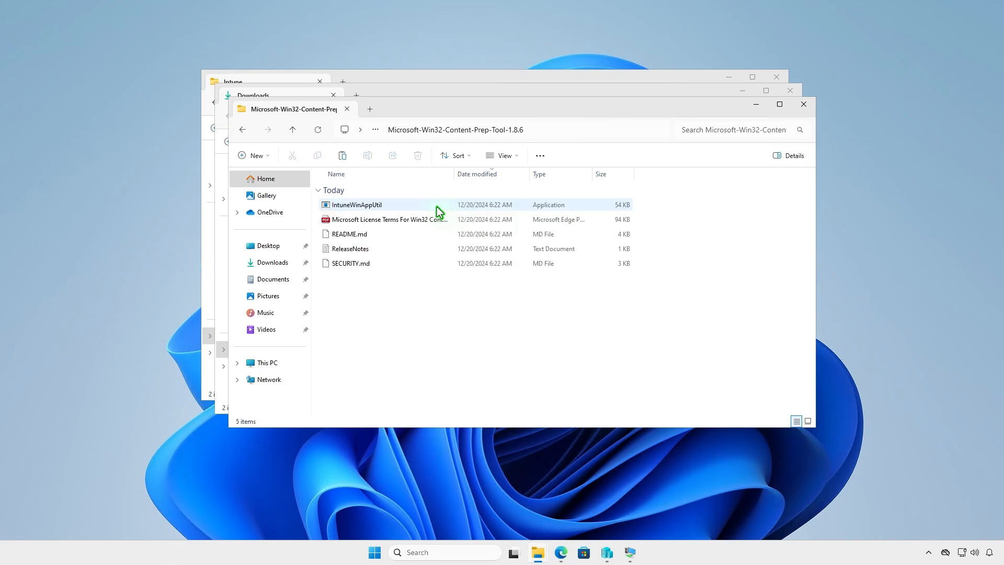
Copy IntuneWinAppUtil from the extracted tool folder into D:\Intune, closing the tool and Downloads windows on the way.
left_click(400, 205)
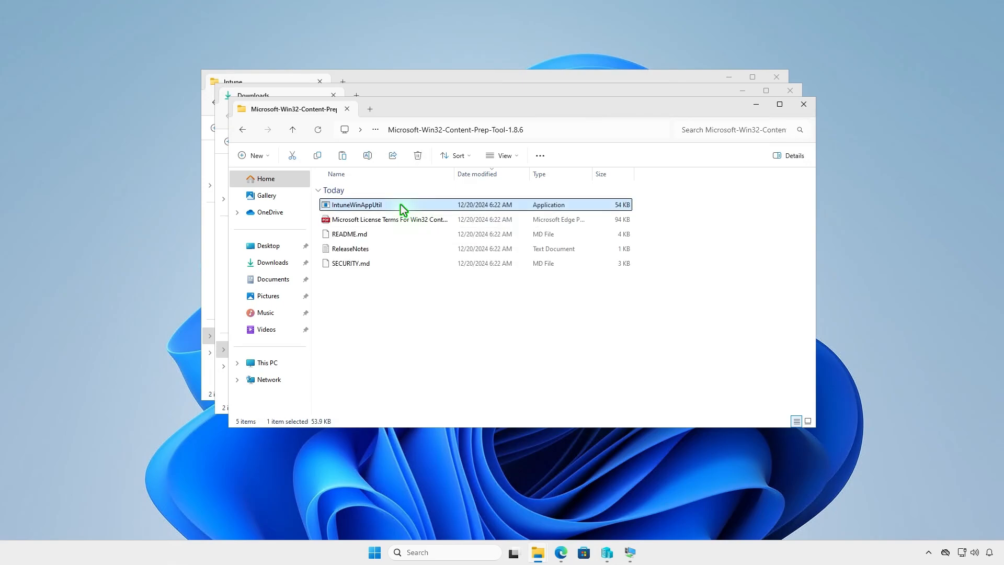
right_click(401, 205)
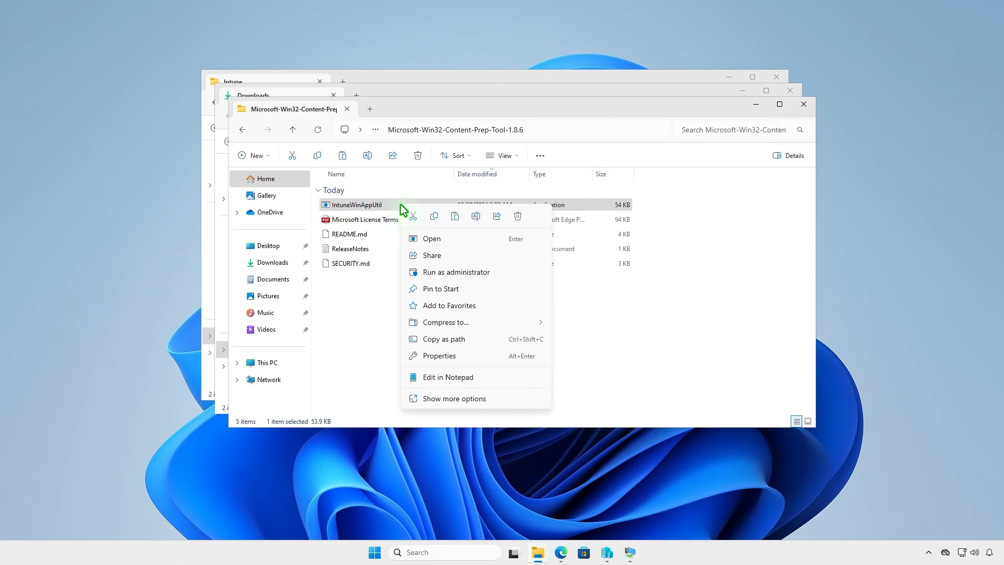
left_click(432, 217)
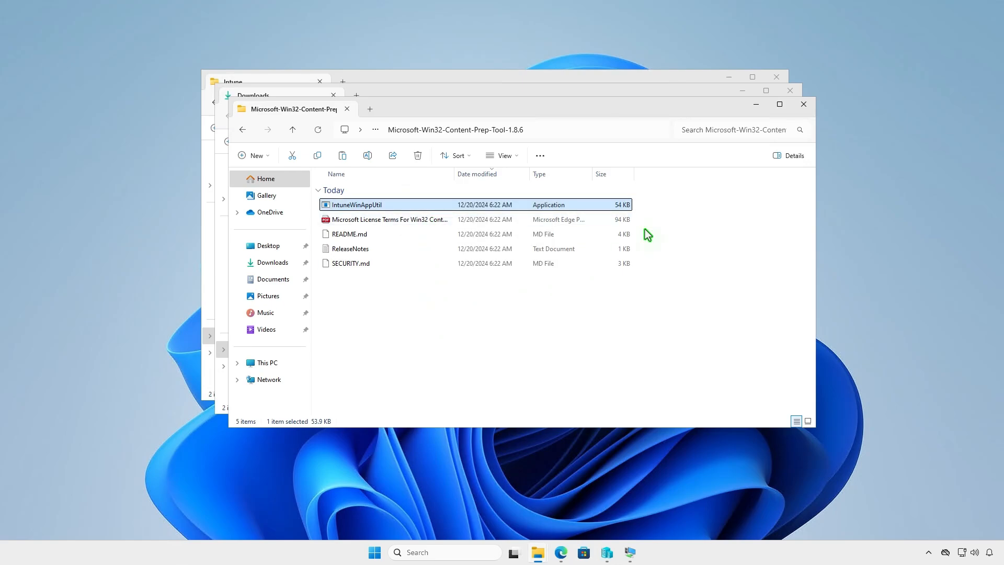
left_click(804, 104)
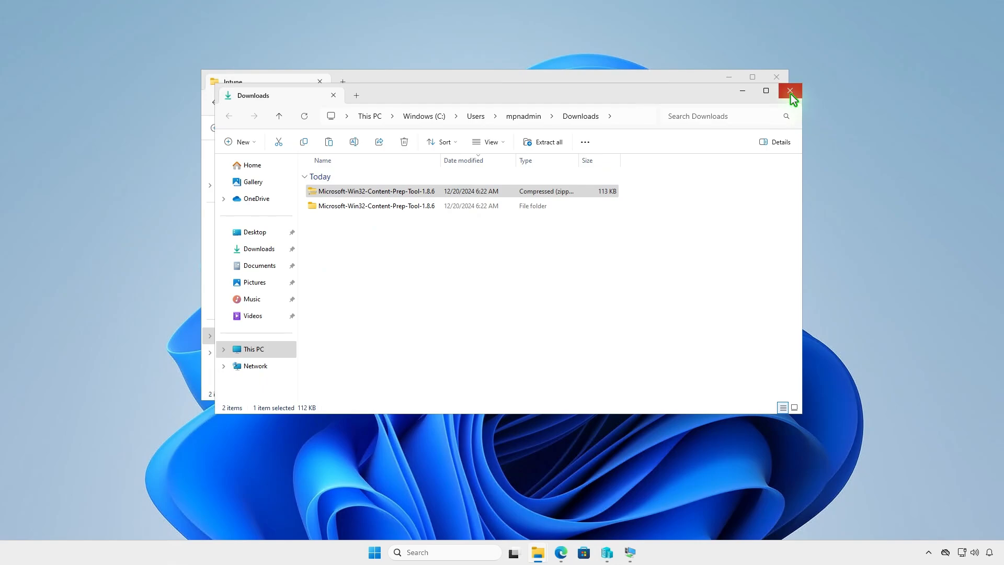
left_click(791, 94)
right_click(360, 225)
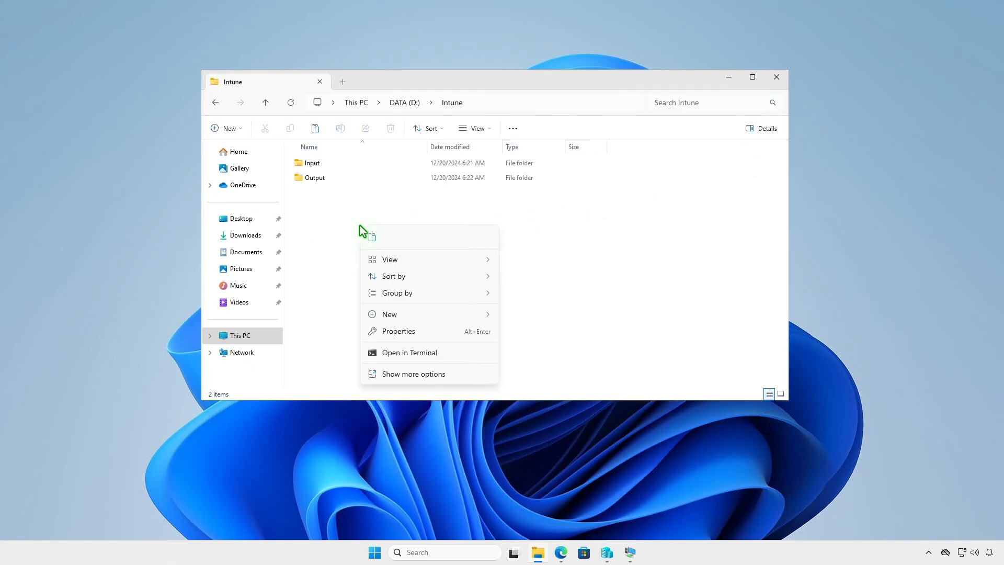
left_click(374, 244)
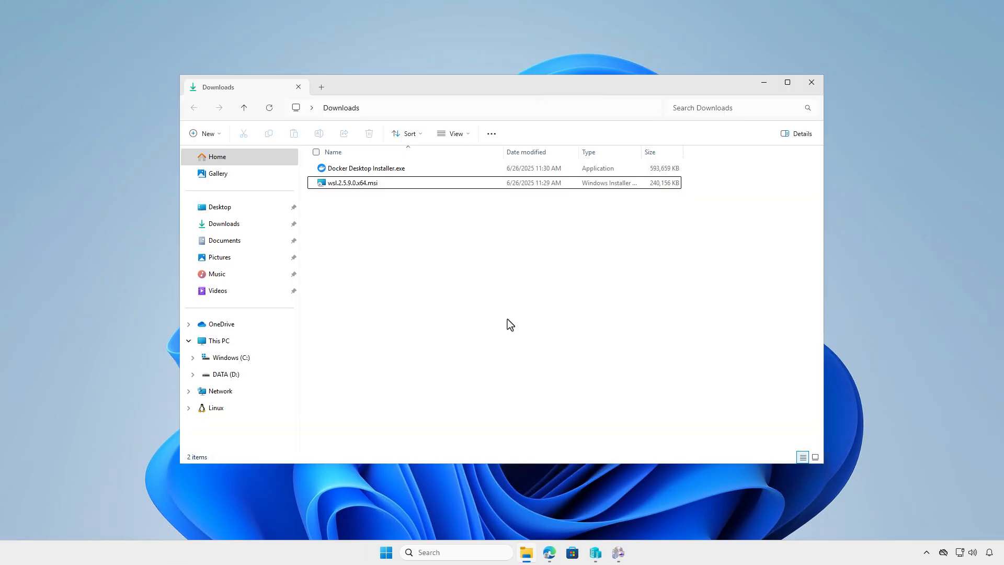
Rename the WSL installer as wsl.msi and the Docker Desktop installer as docker.exe in Downloads.
left_click(378, 184)
key("F2")
type("wsl.msi")
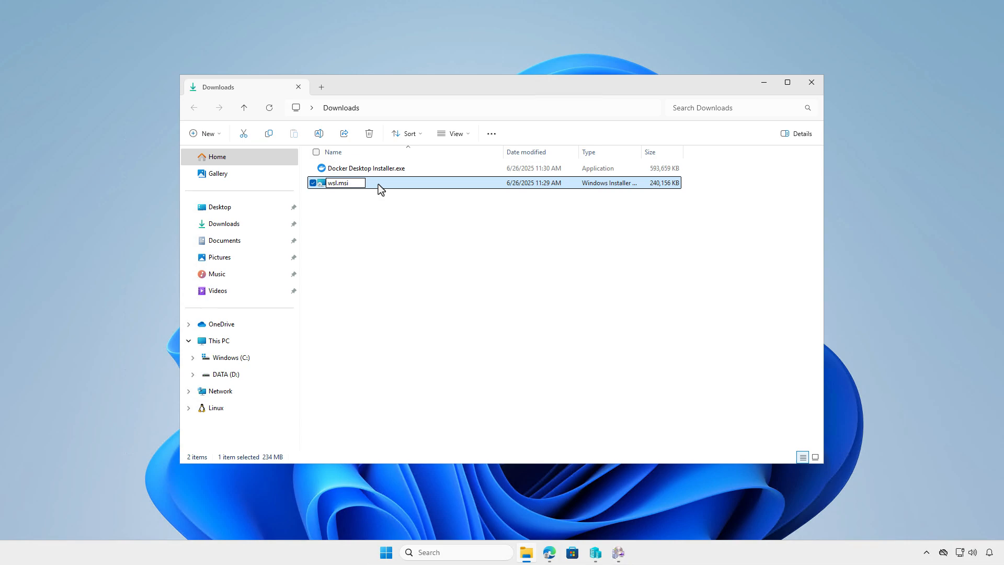
key("Return")
left_click(378, 168)
key("F2")
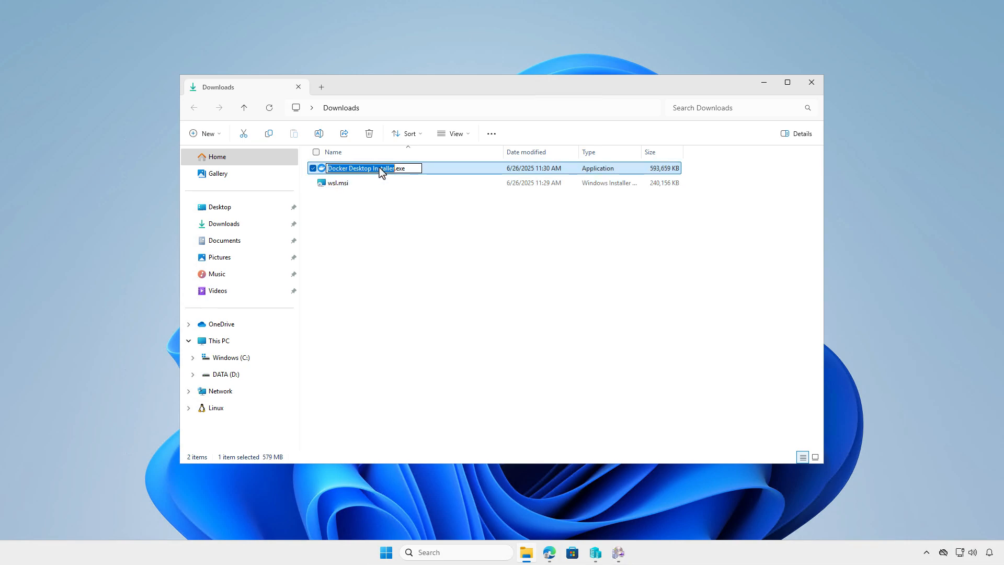
type("docker")
key("Return")
Copy wsl.msi and docker.exe from Downloads into the D:\Intune\Input folder.
left_click(314, 182)
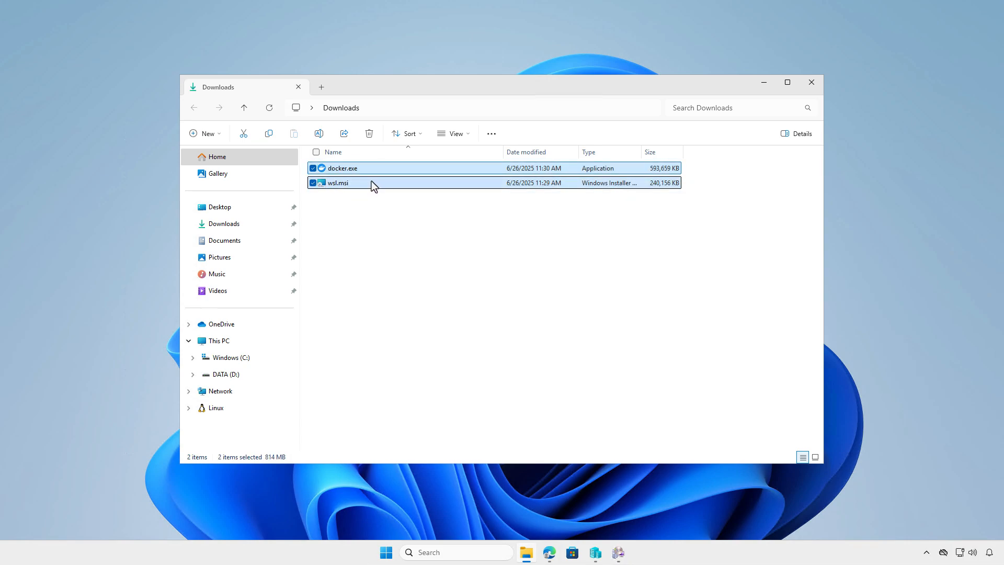
right_click(371, 181)
left_click(417, 199)
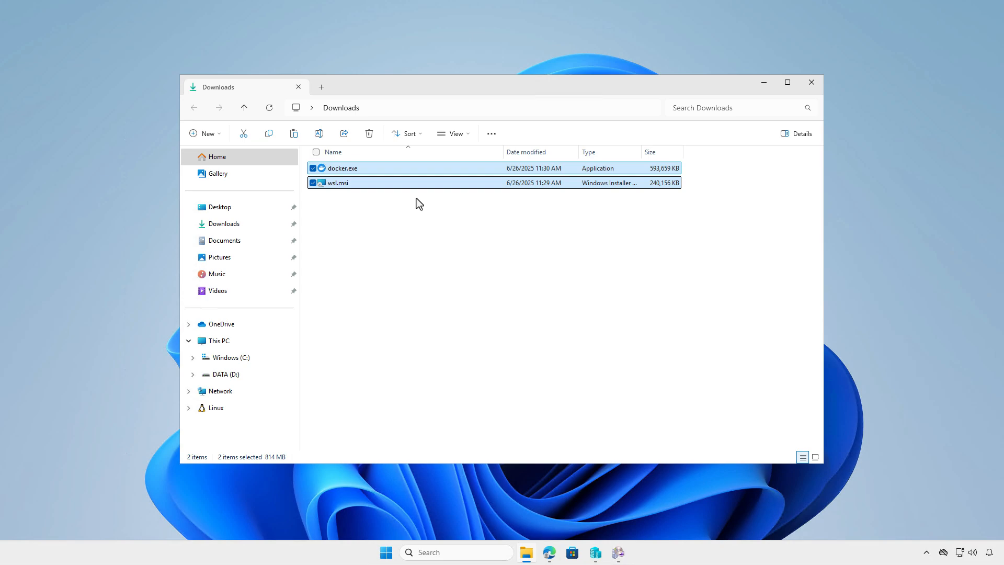
left_click(246, 339)
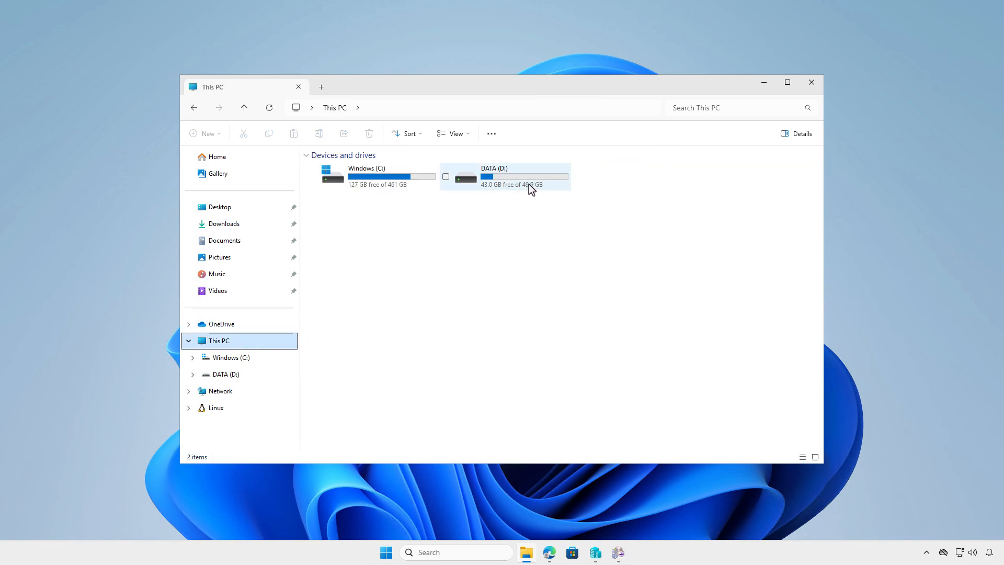
double_click(528, 184)
double_click(419, 171)
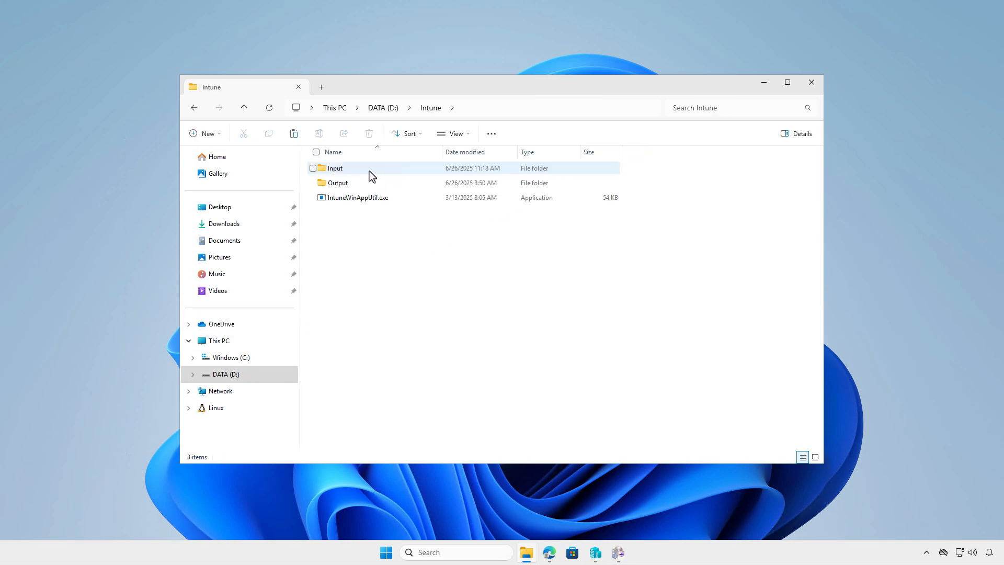
double_click(370, 171)
right_click(389, 209)
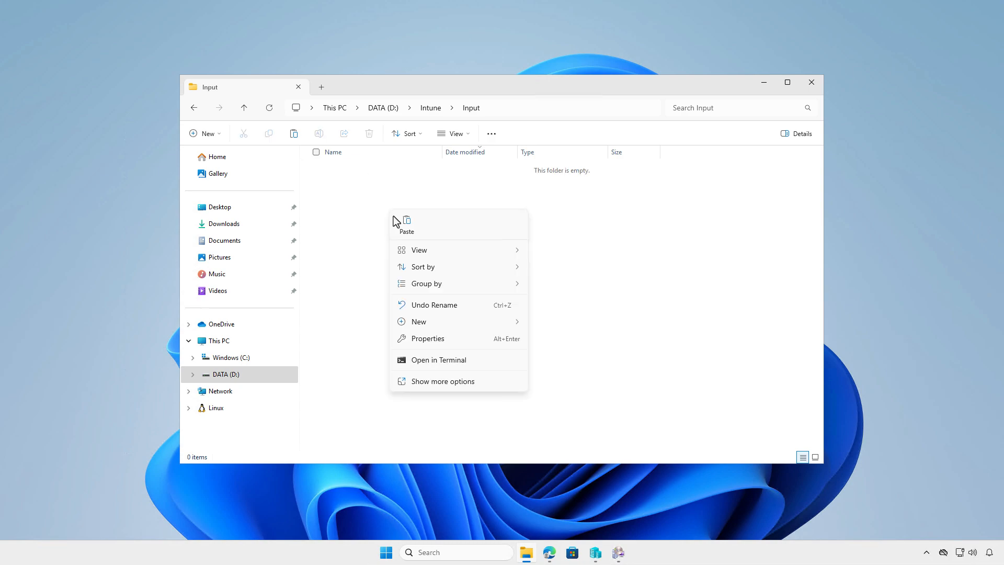
left_click(397, 220)
left_click(504, 283)
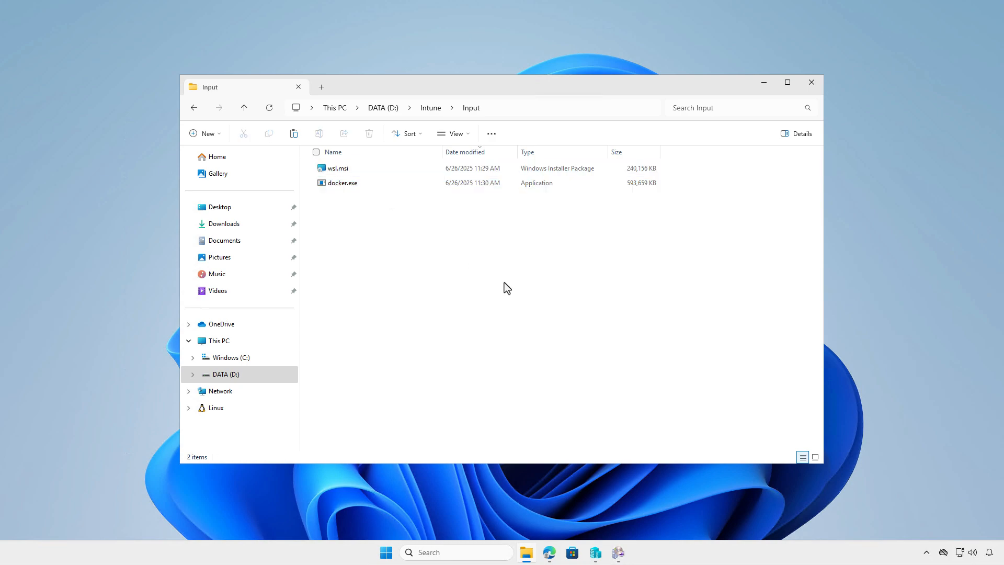
Create a text document in Input and paste the commands that enable WSL and VirtualMachinePlatform, run msiexec on wsl.msi and quietly install docker.exe.
right_click(441, 252)
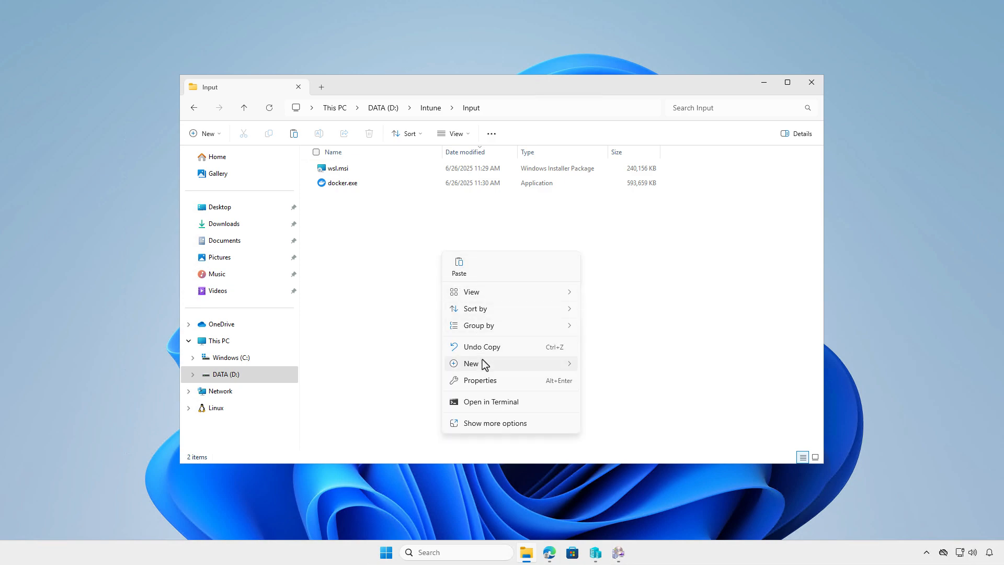
mouse_move(511, 363)
left_click(633, 414)
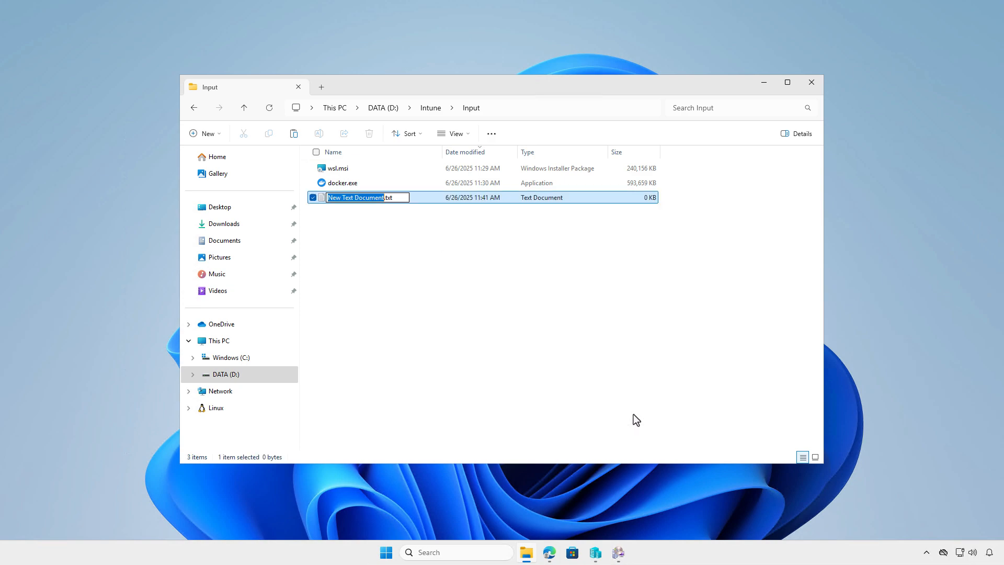
key("Return")
double_click(434, 198)
key("ctrl+v")
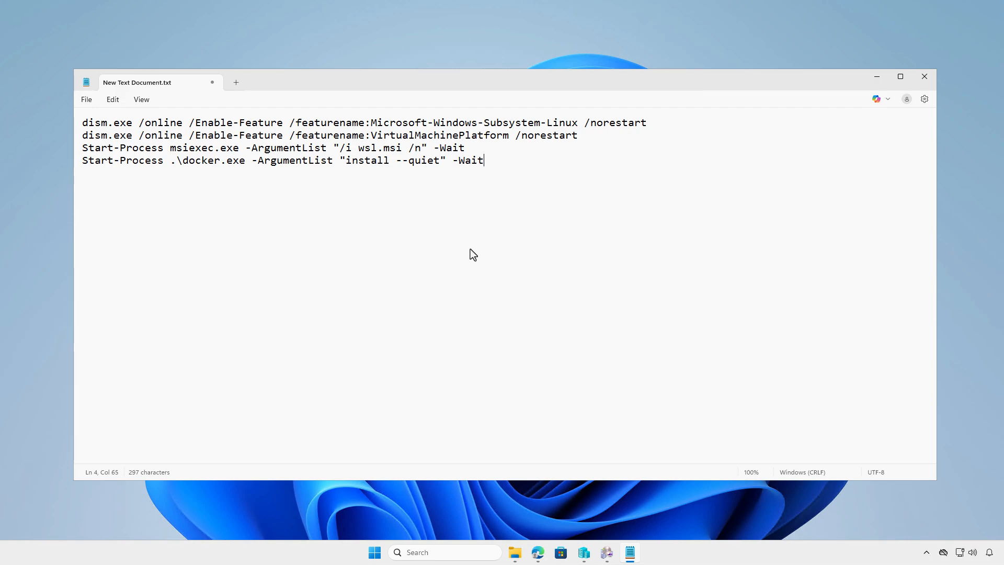
Save the script as install.ps1 in D:\Intune\Input with the All files type and close it.
left_click(87, 100)
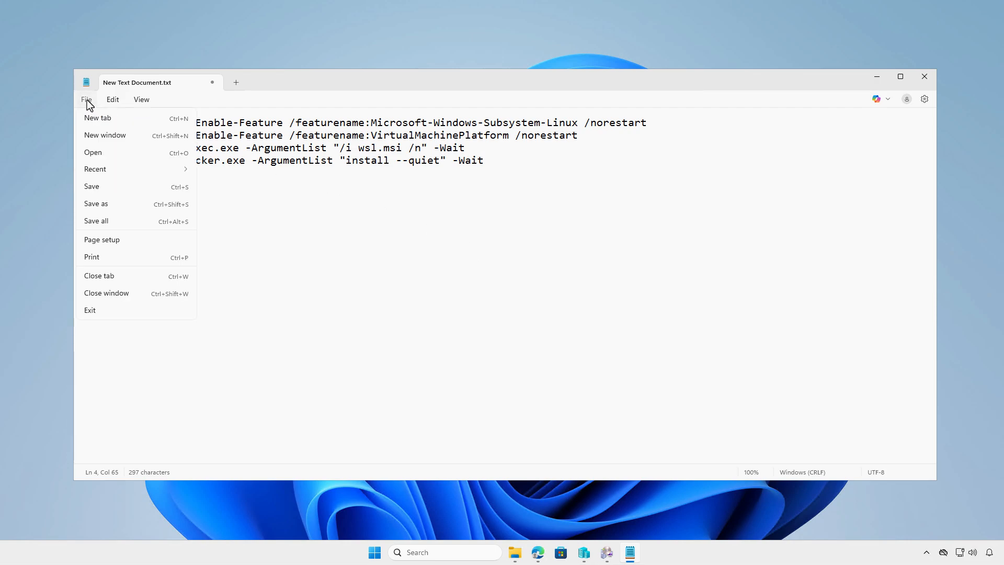
left_click(114, 203)
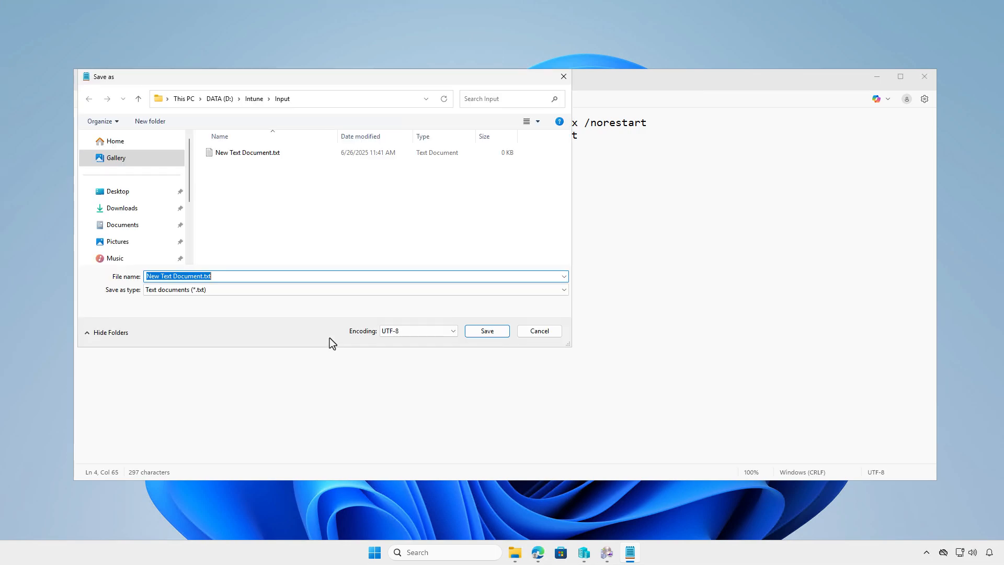
left_click(288, 290)
left_click(281, 306)
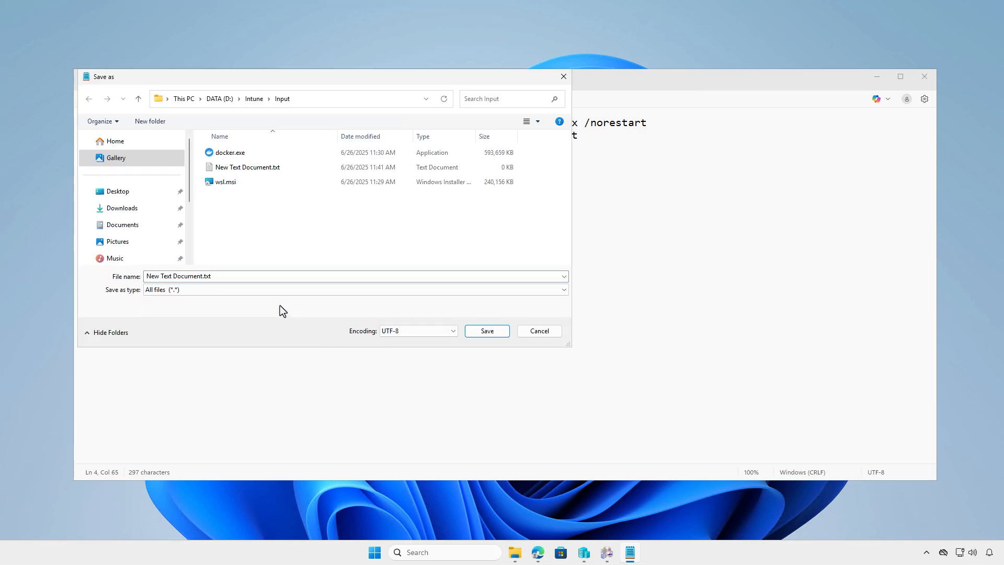
left_click(274, 278)
type("i")
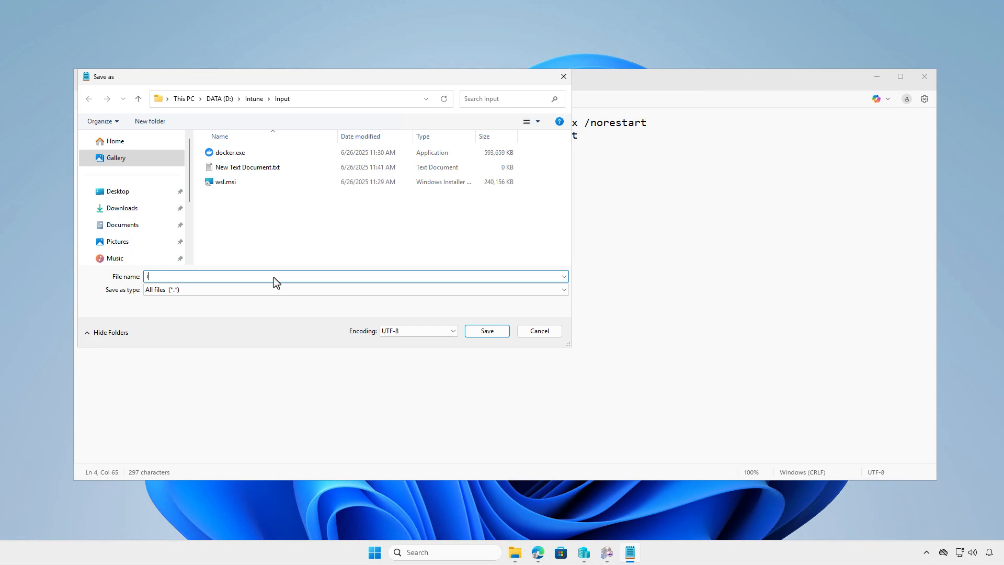
type("nstall.ps1")
left_click(486, 331)
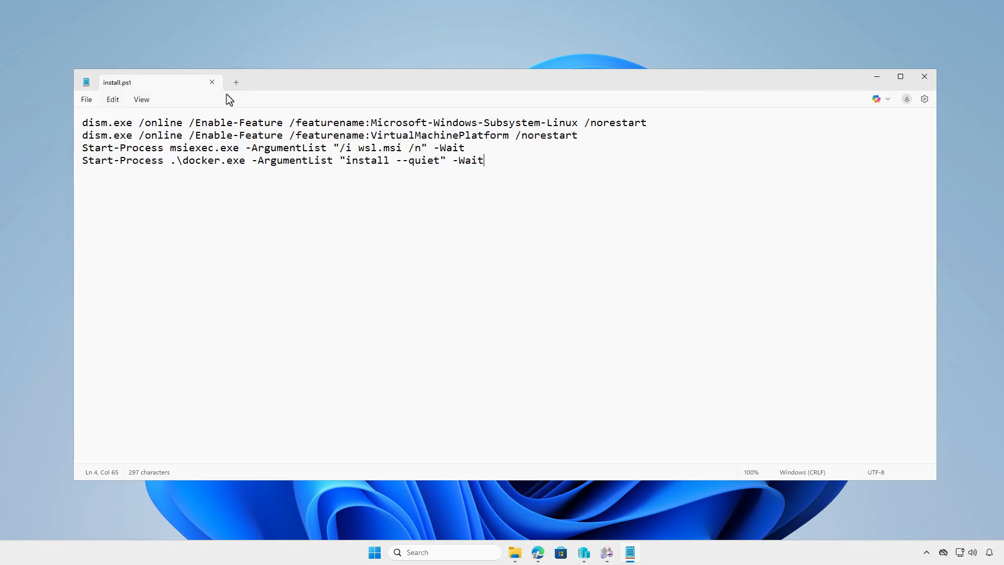
left_click(212, 82)
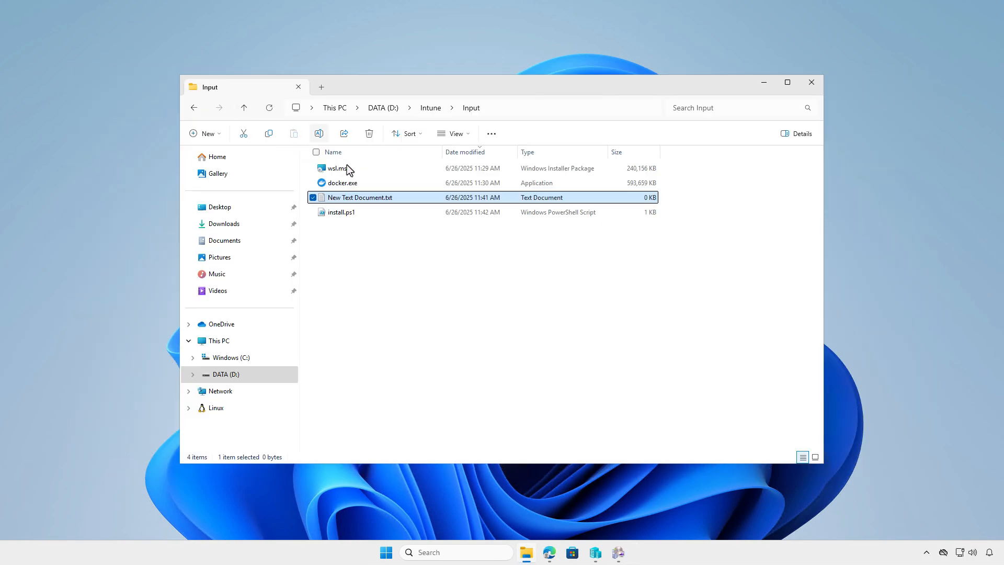
Paste the commands disabling WSL and VirtualMachinePlatform and quietly uninstalling Docker into New Text Document.txt, and save it as uninstall.ps1 with the All files type.
double_click(419, 197)
key("ctrl+v")
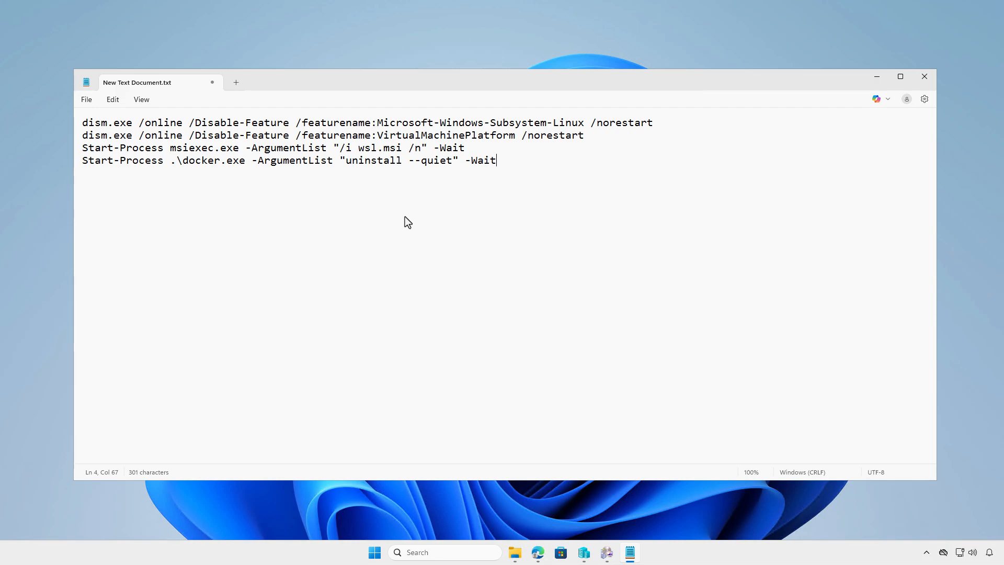
left_click(93, 106)
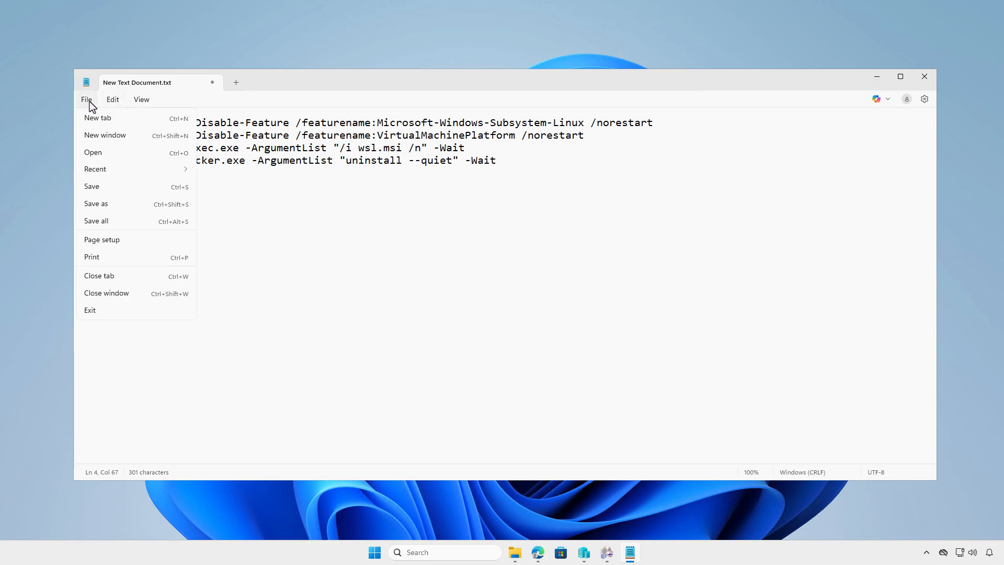
left_click(106, 199)
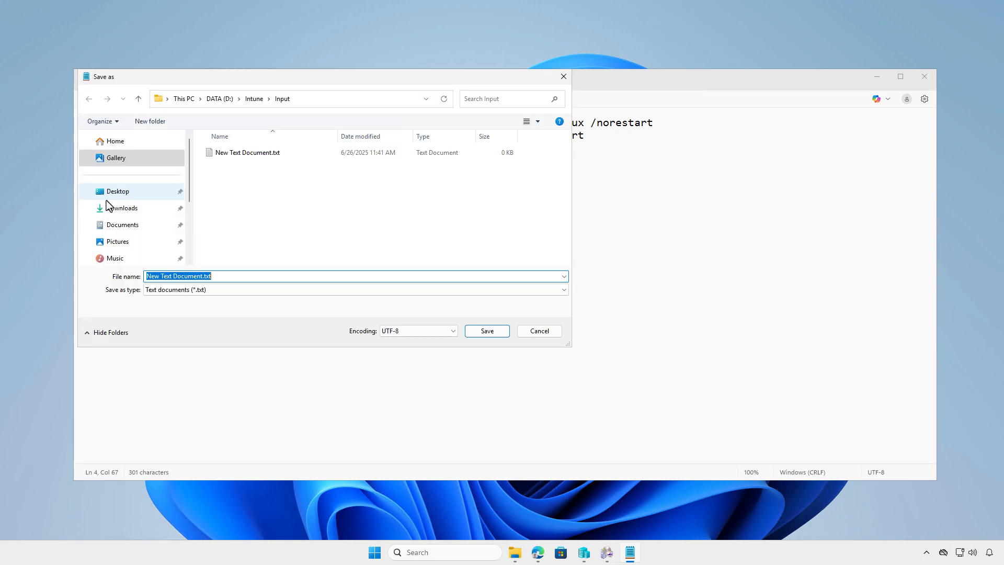
left_click(344, 289)
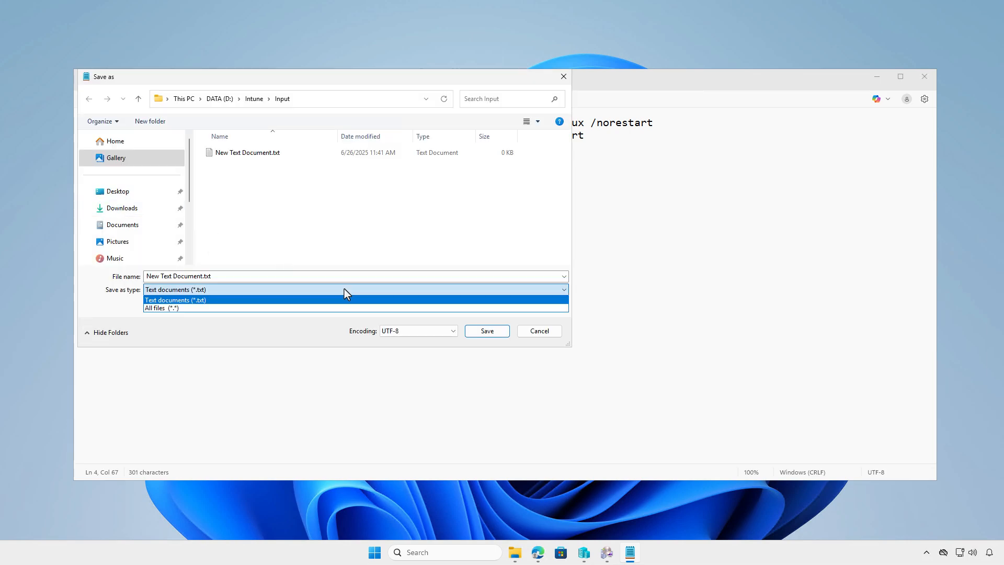
left_click(312, 308)
left_click(311, 276)
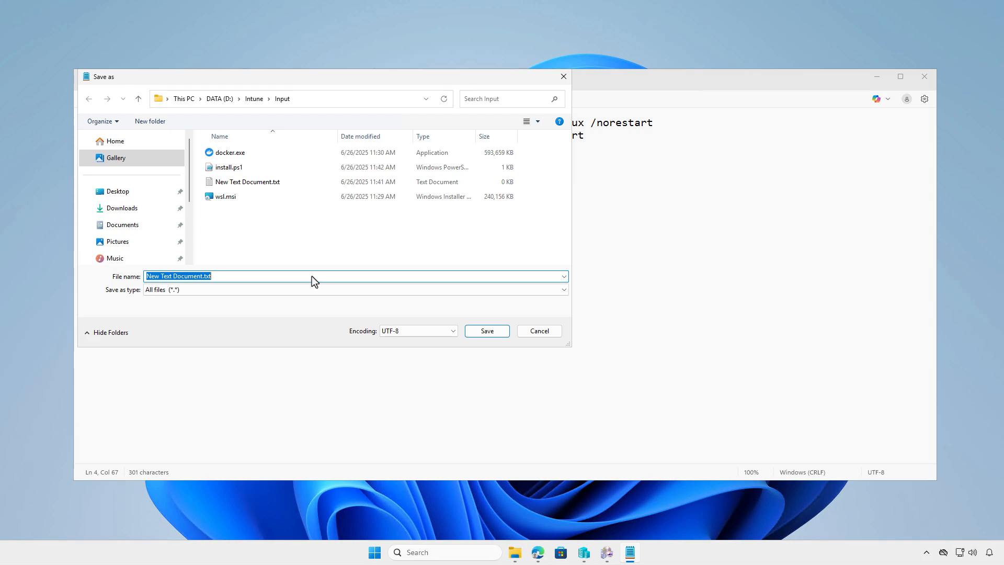
type("uninstall")
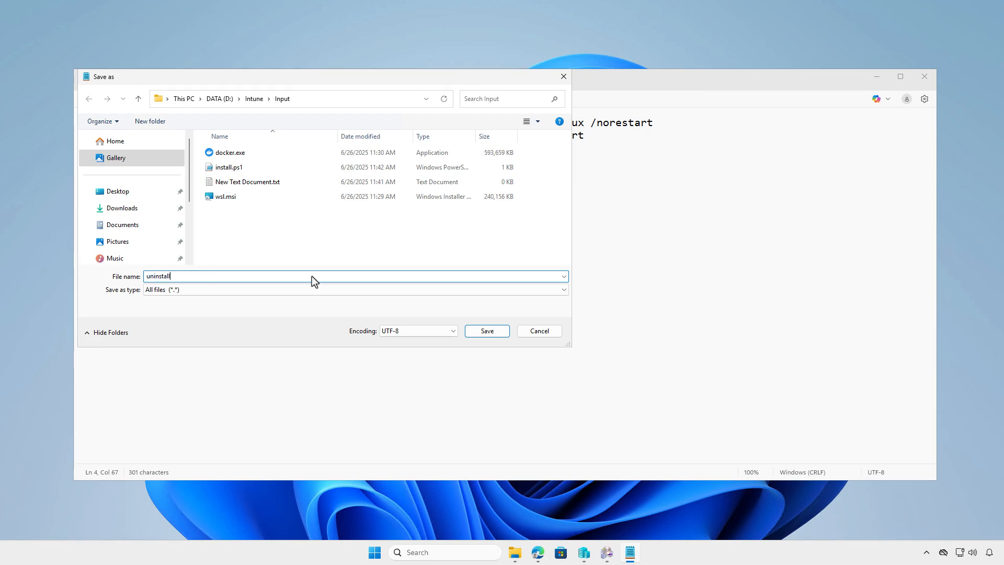
type(".ps1")
left_click(489, 334)
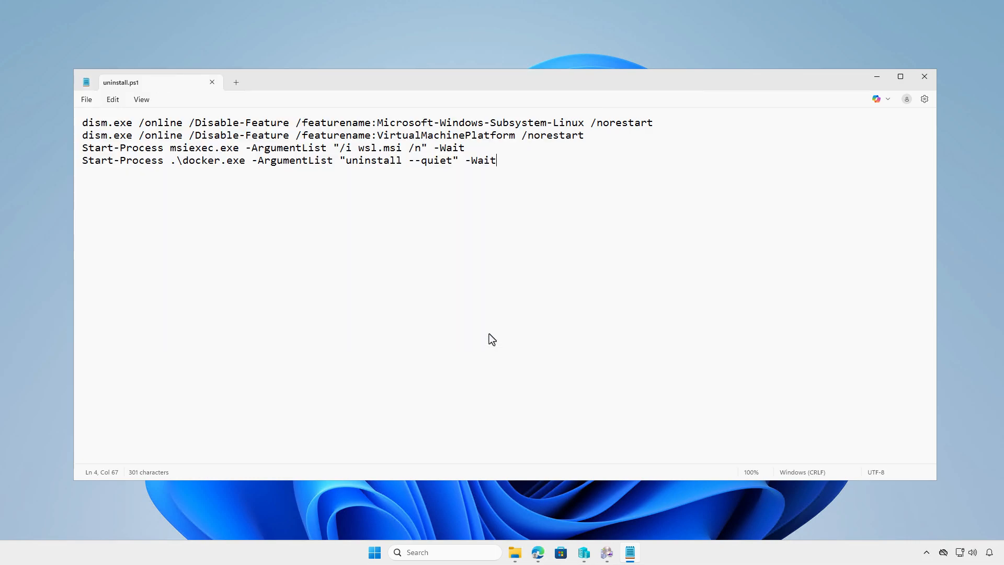
Close the uninstall script and delete the leftover New Text Document.txt from the Input folder.
left_click(212, 82)
left_click(370, 134)
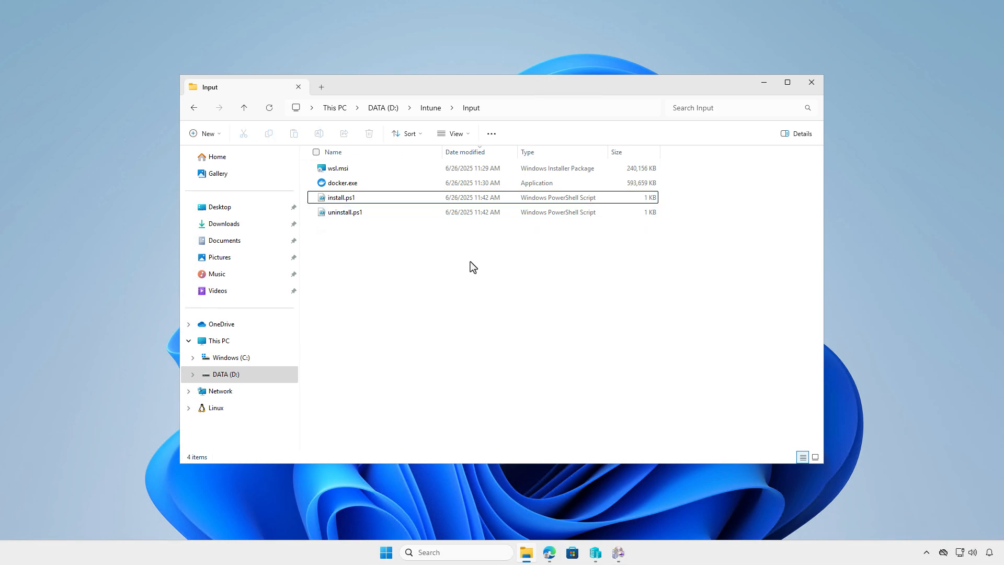
Run IntuneWinAppUtil.exe from D:\Intune and specify the copied path "D:\Intune\Input" as the source folder.
left_click(433, 111)
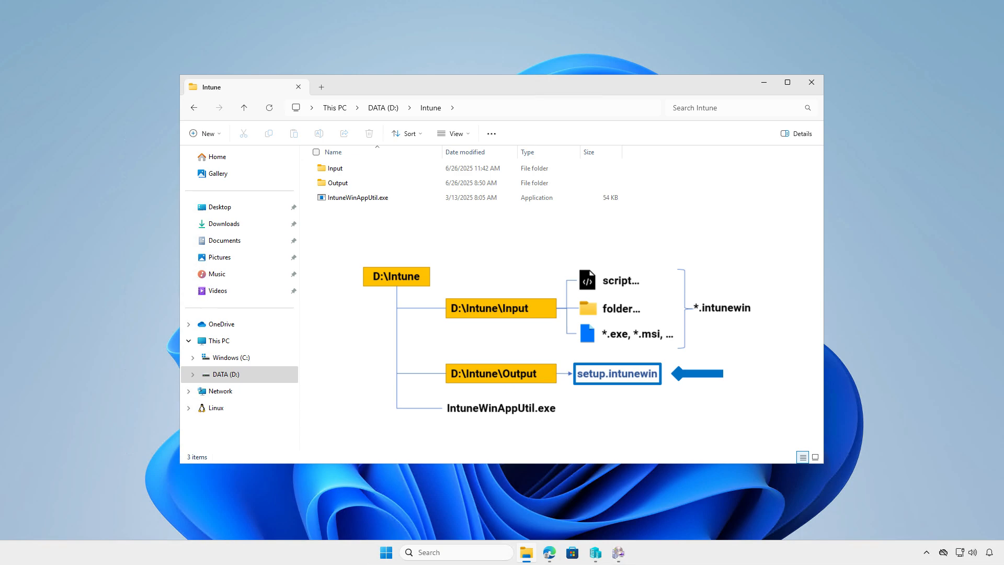
double_click(402, 201)
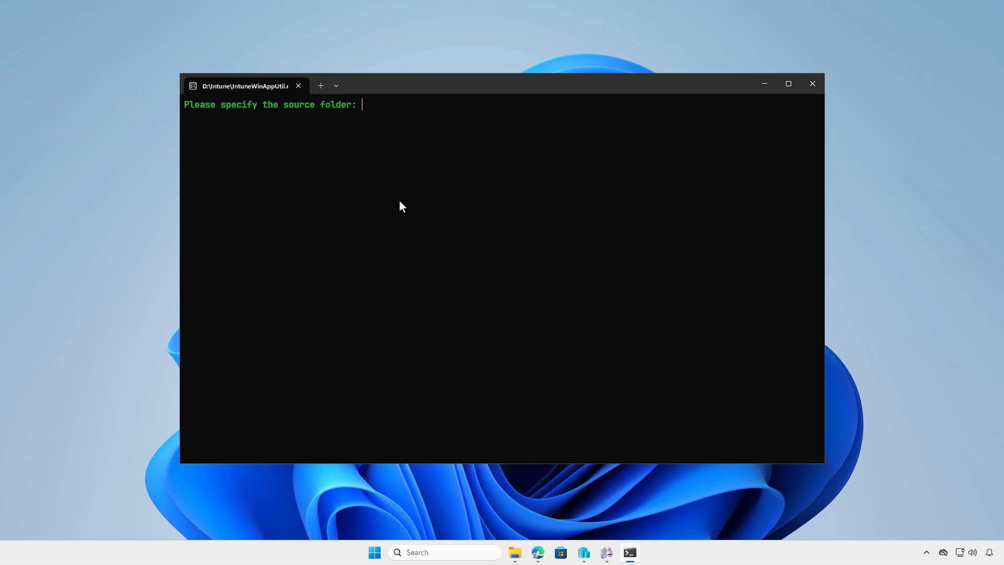
left_click(515, 552)
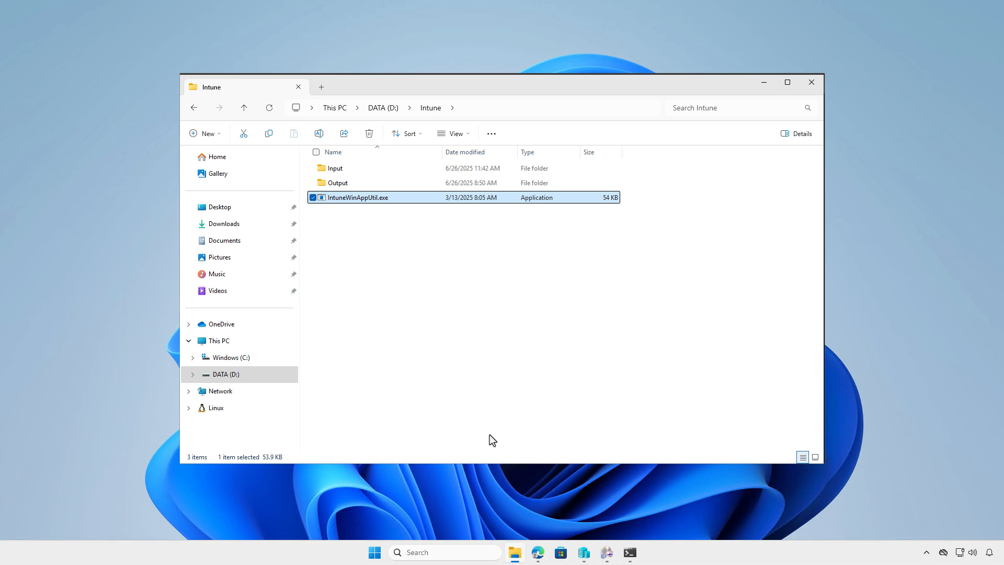
left_click(357, 173)
right_click(355, 171)
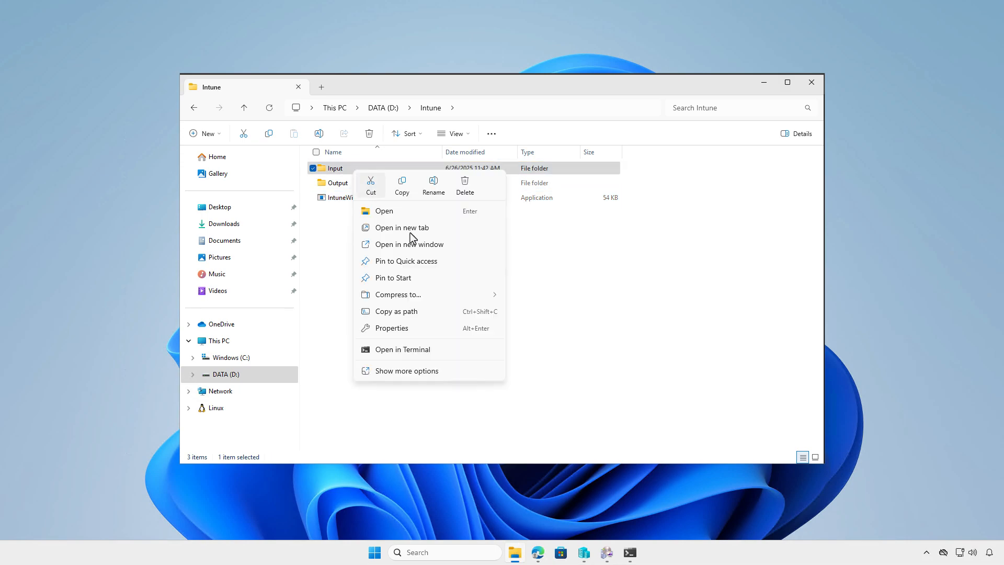
left_click(427, 312)
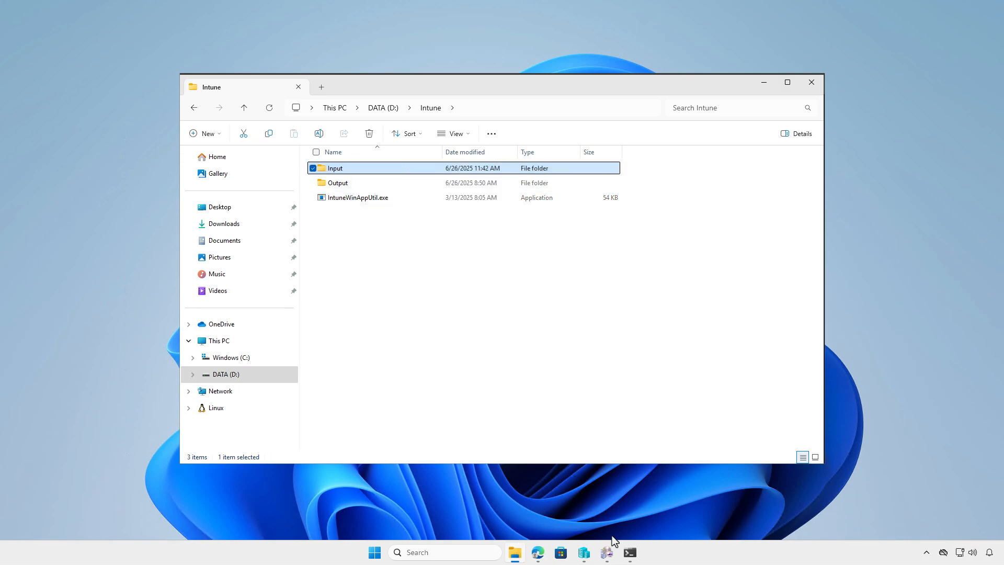
left_click(629, 552)
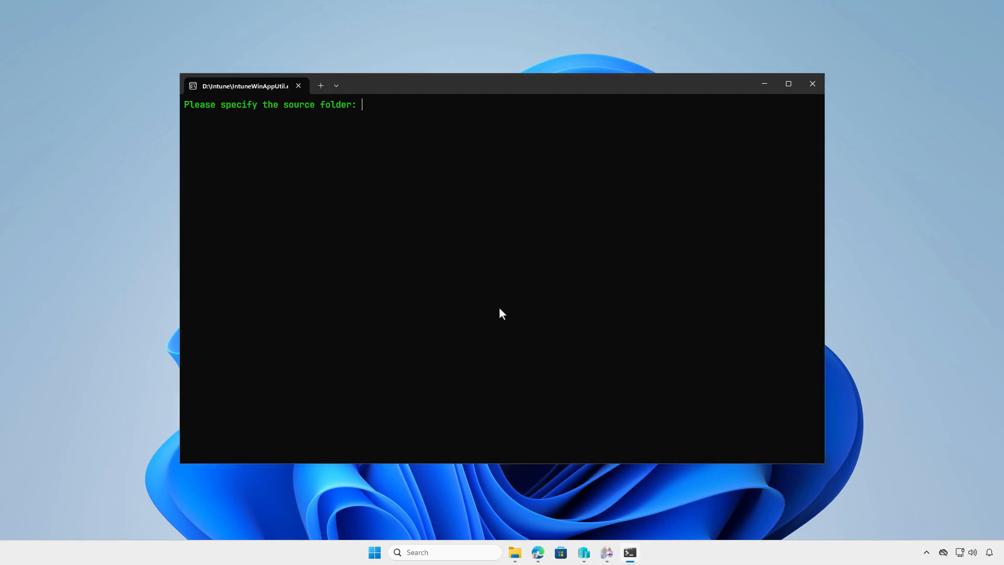
type("\"D:\\Intune\\Input\"")
key("Return")
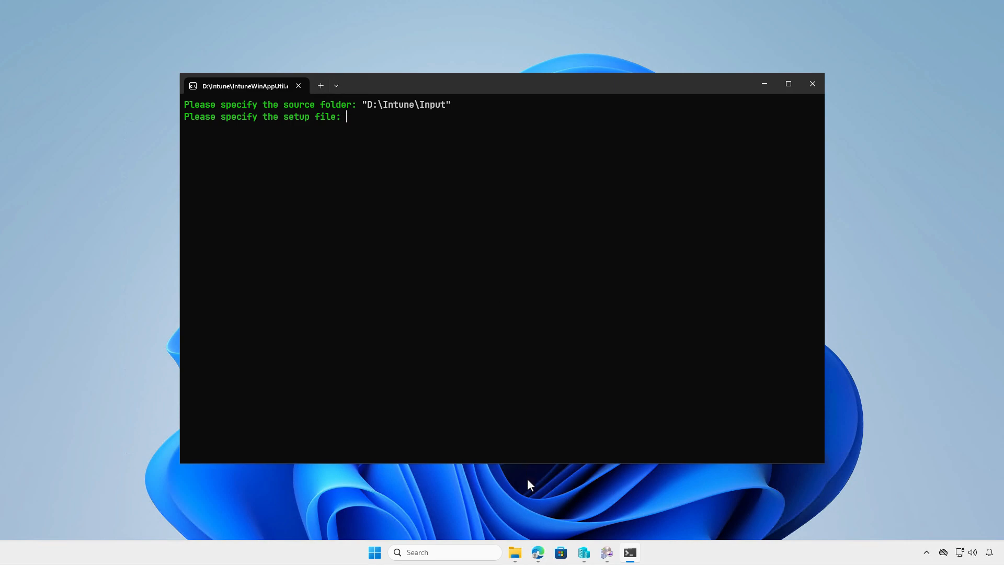
Copy the path of install.ps1 in the Input folder and specify "D:\Intune\Input\install.ps1" as the setup file.
left_click(515, 553)
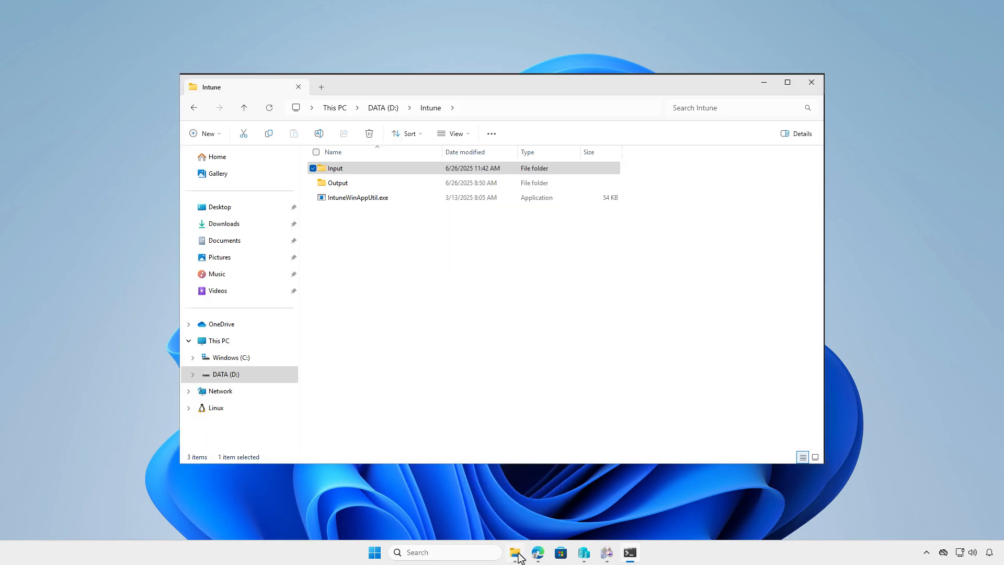
double_click(401, 172)
left_click(398, 182)
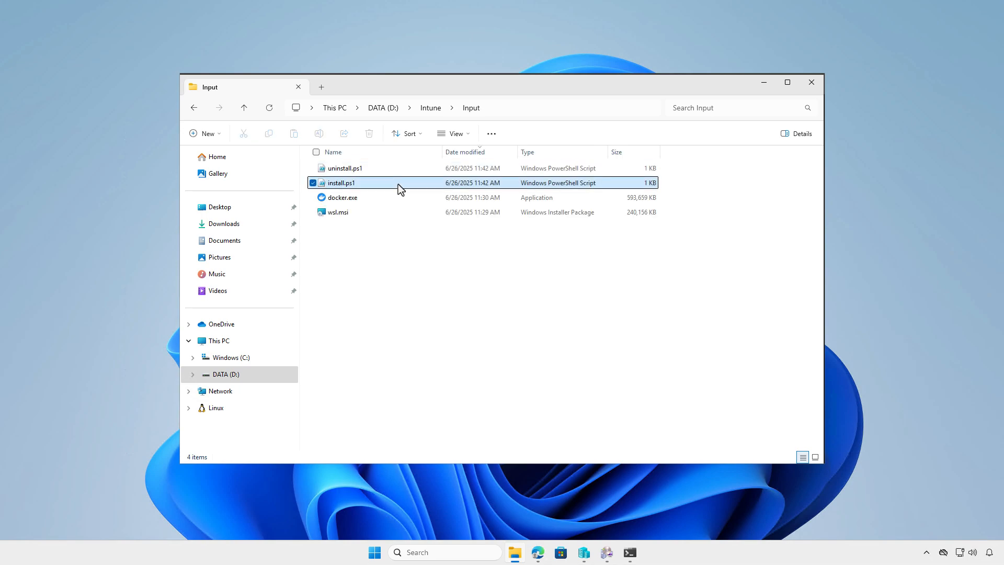
right_click(398, 184)
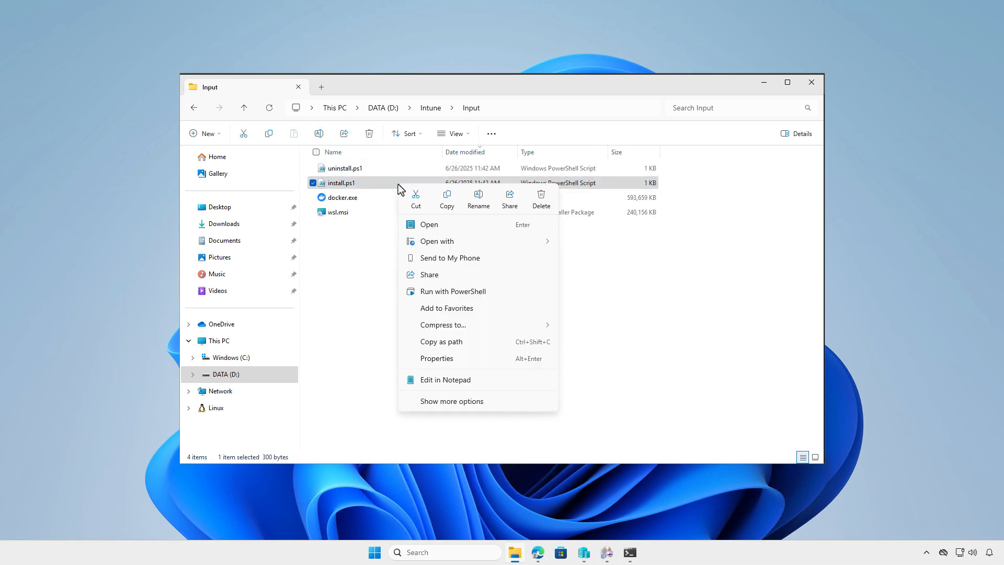
left_click(460, 341)
left_click(629, 552)
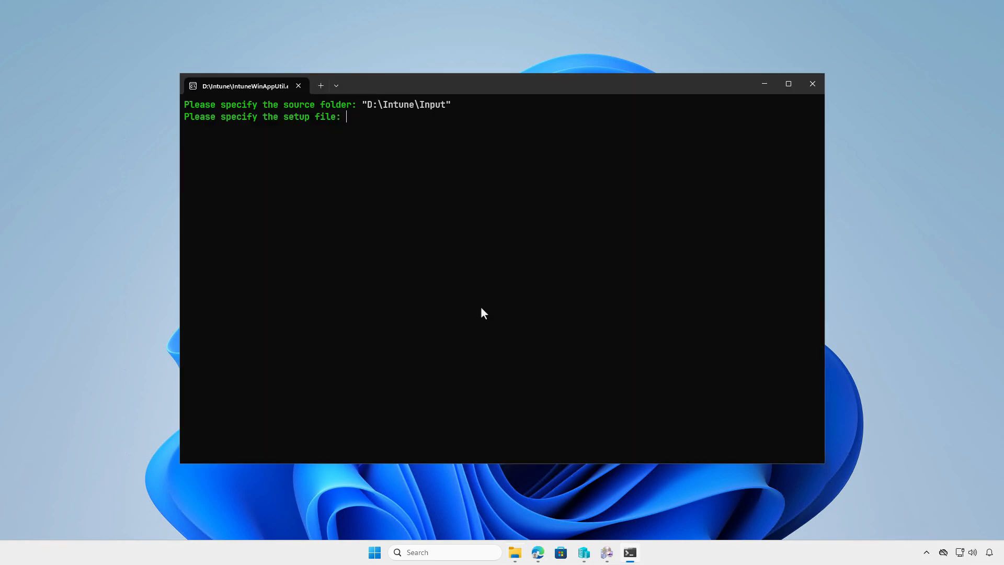
key("ctrl+v")
key("Return")
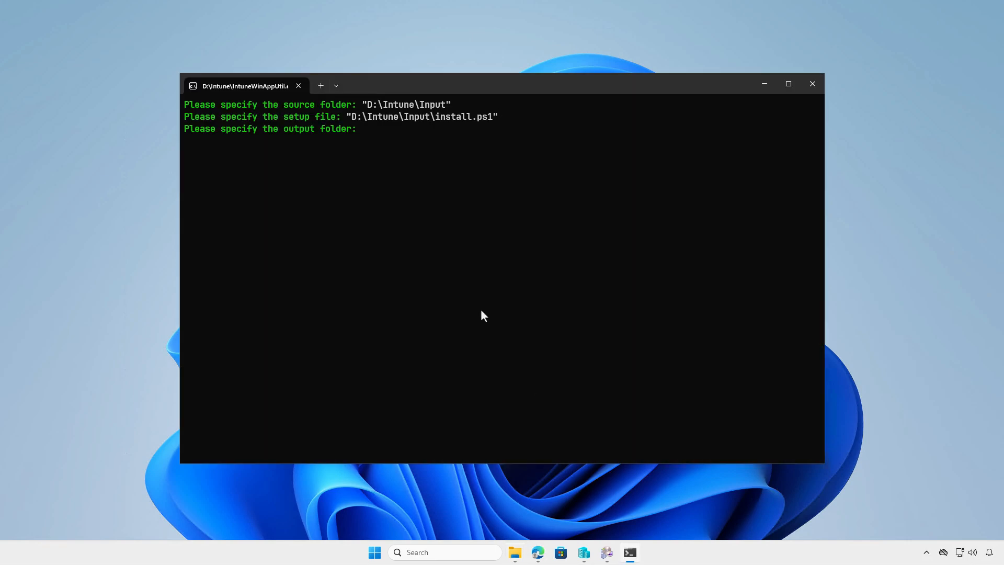
Specify the copied path "D:\Intune\Output" as the output folder, answer n to the remaining prompt, and open the Output folder.
left_click(515, 552)
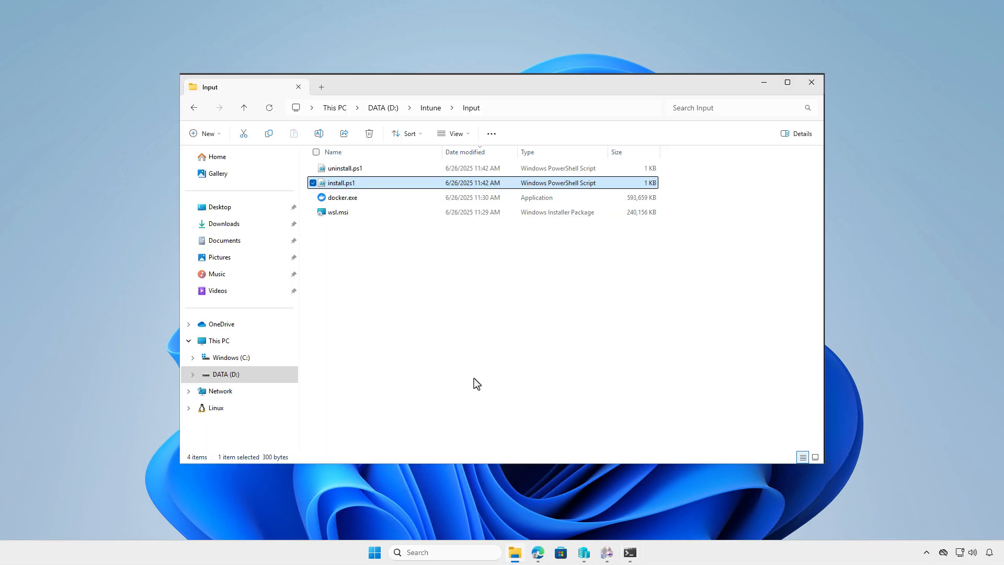
left_click(430, 108)
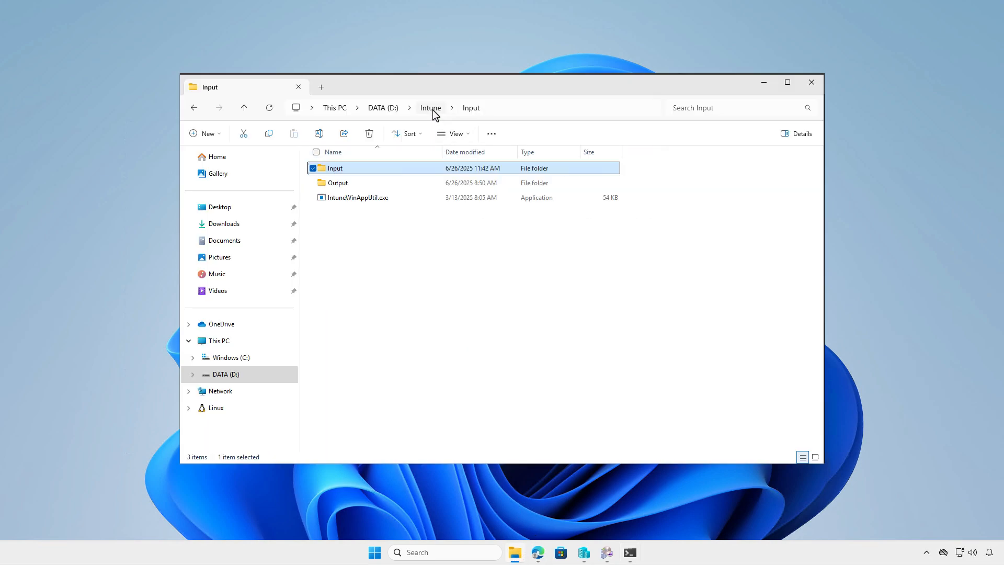
left_click(379, 183)
right_click(378, 182)
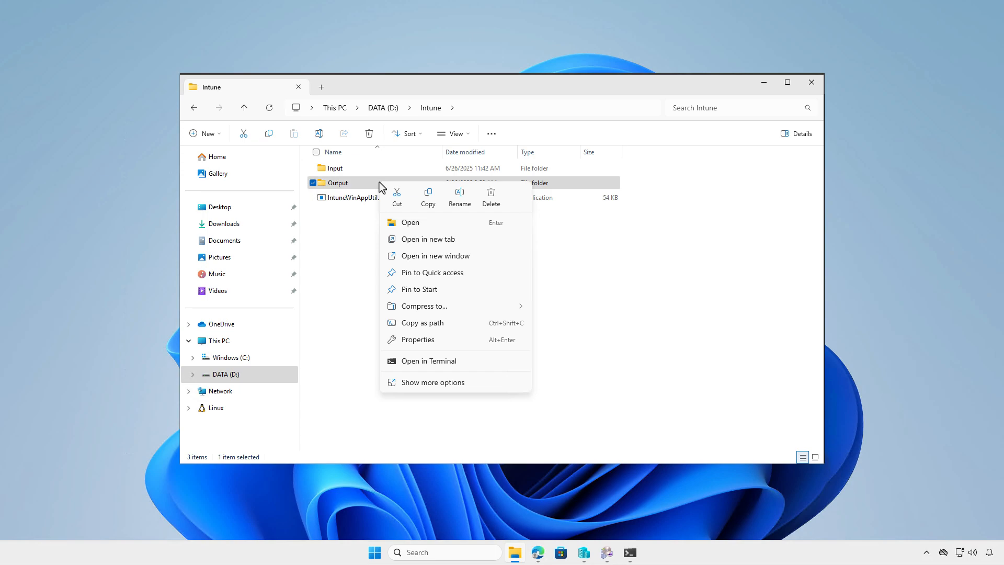
left_click(461, 321)
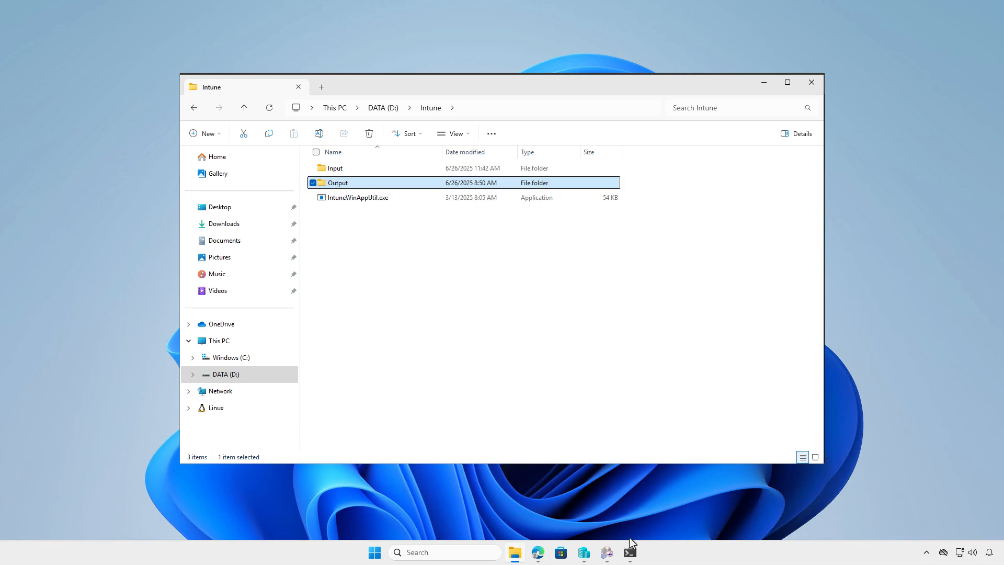
left_click(629, 553)
key("ctrl+v")
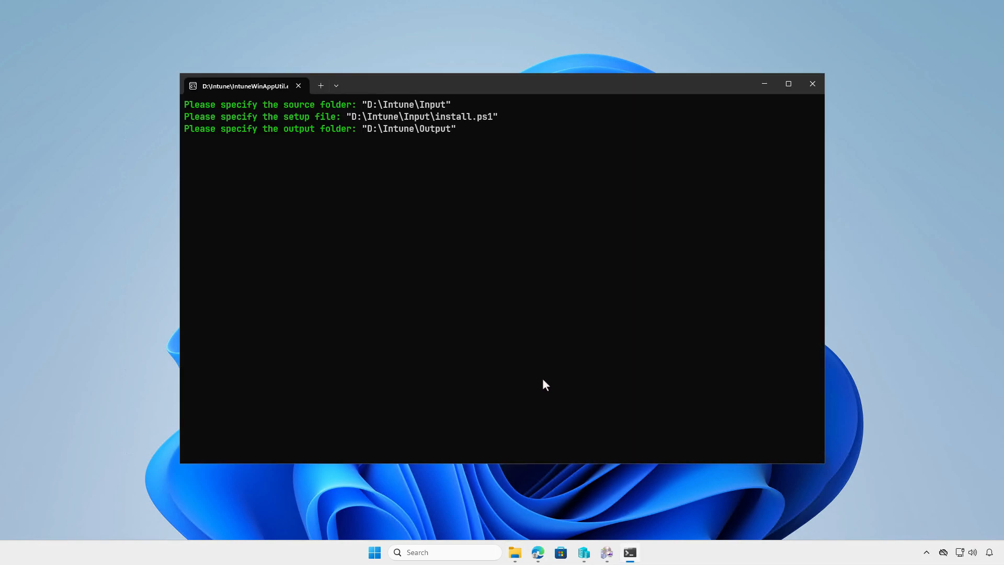
key("Return")
key("n")
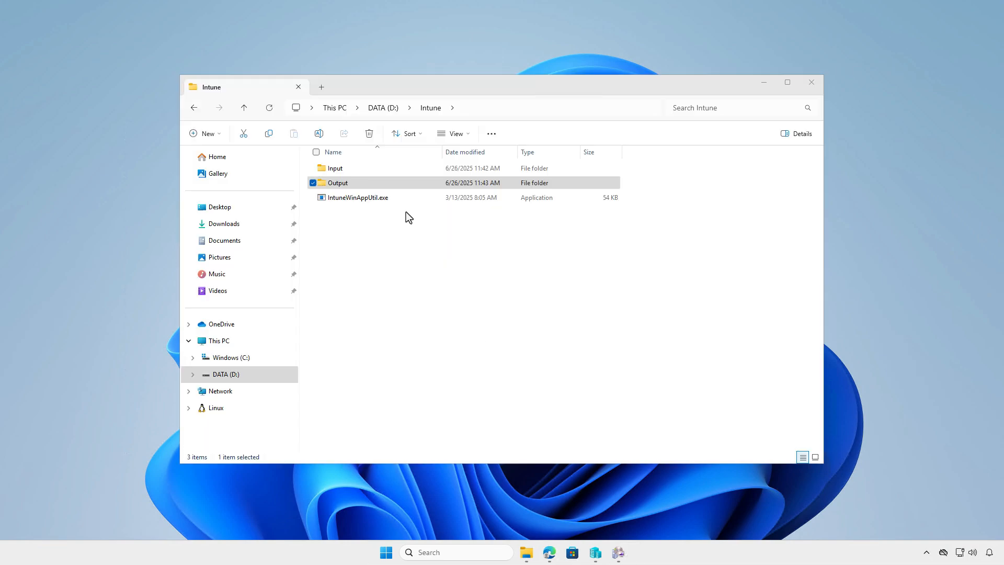
double_click(399, 180)
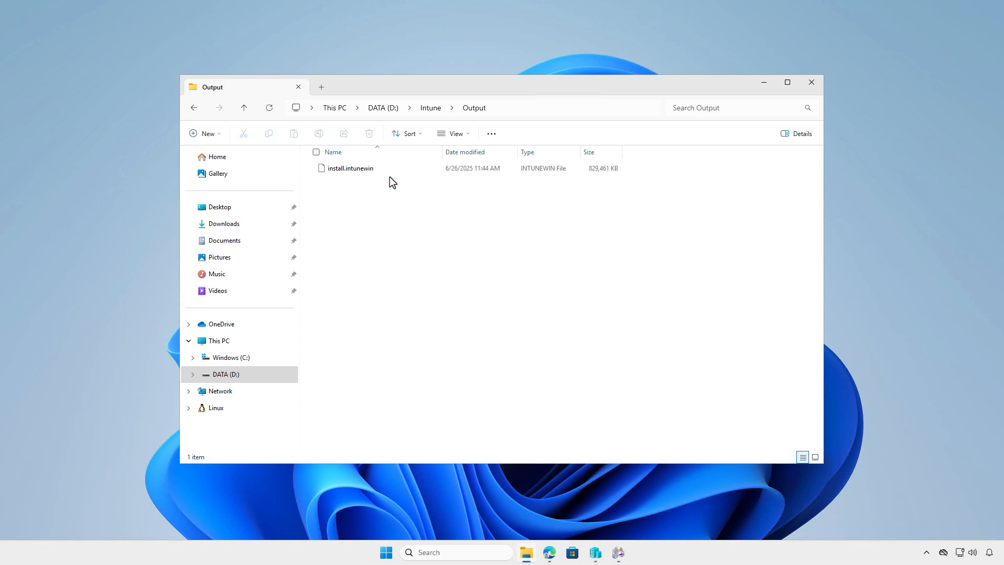
Switch to the Intune admin center in Microsoft Edge and start creating a Windows app of type Windows app (Win32).
left_click(765, 82)
left_click(549, 553)
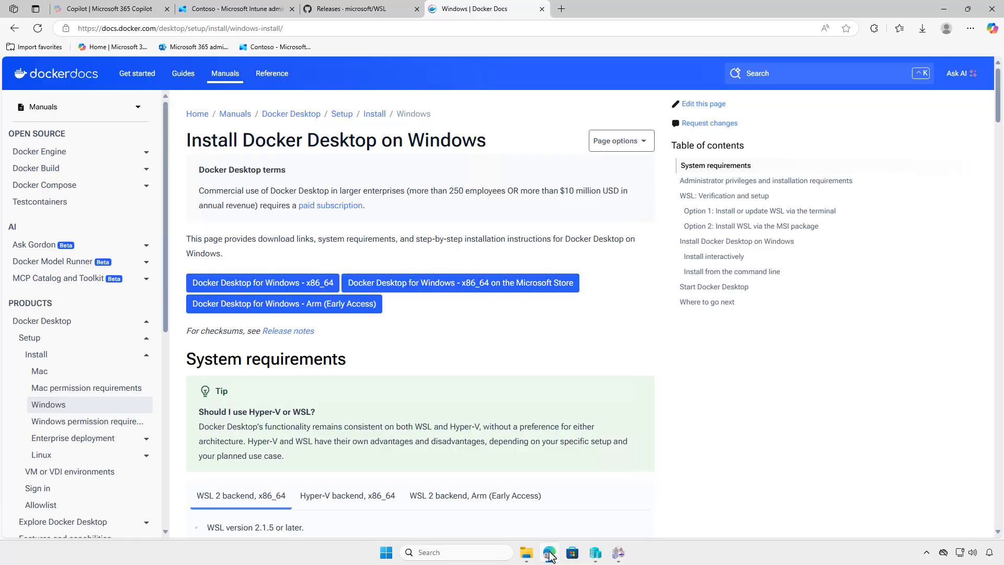
left_click(256, 16)
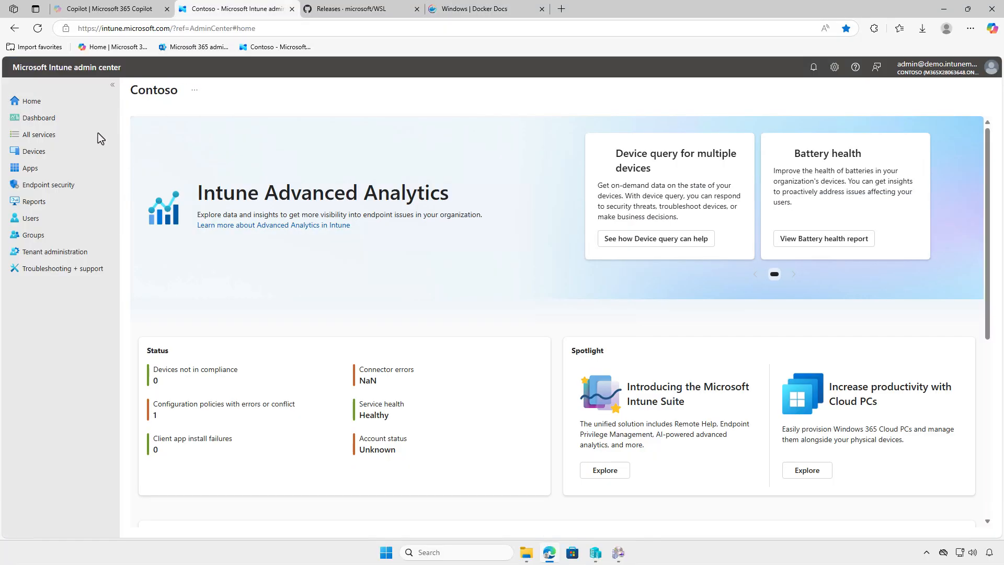
left_click(64, 166)
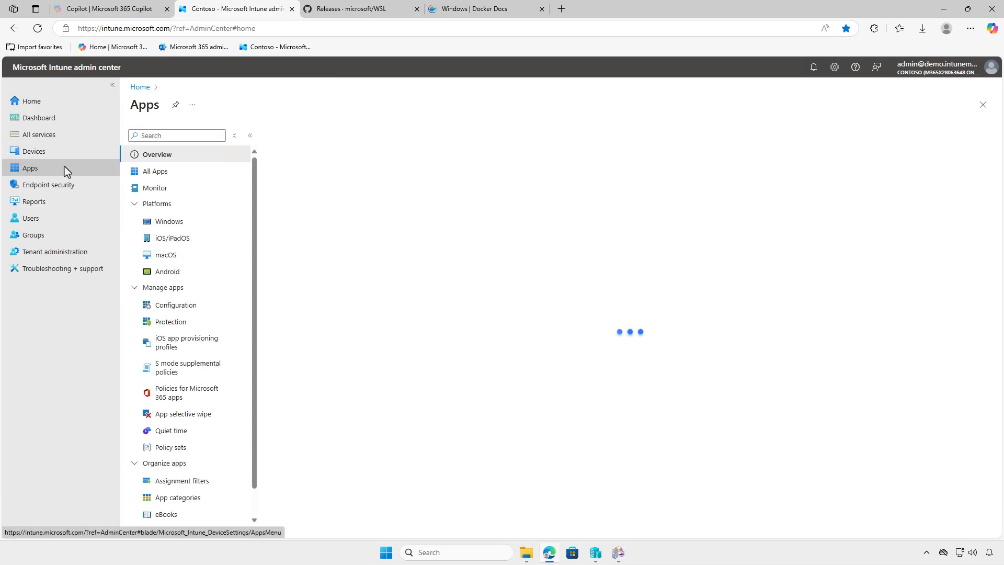
left_click(197, 219)
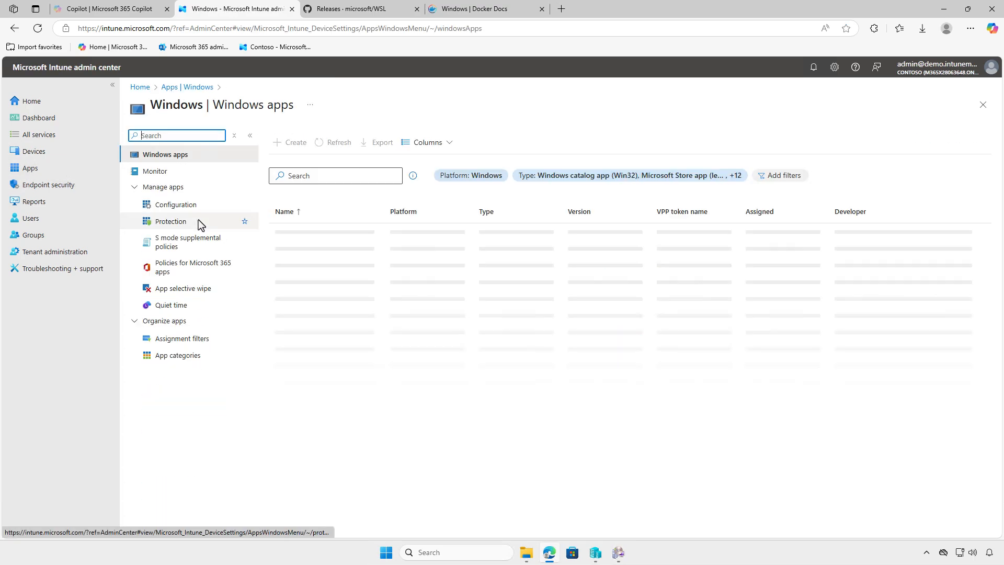
left_click(288, 147)
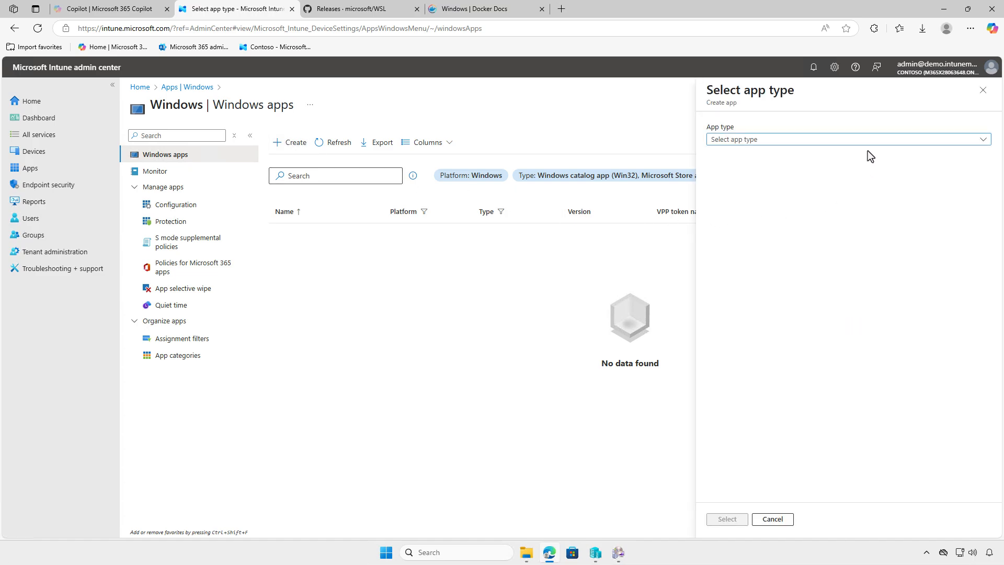
left_click(870, 137)
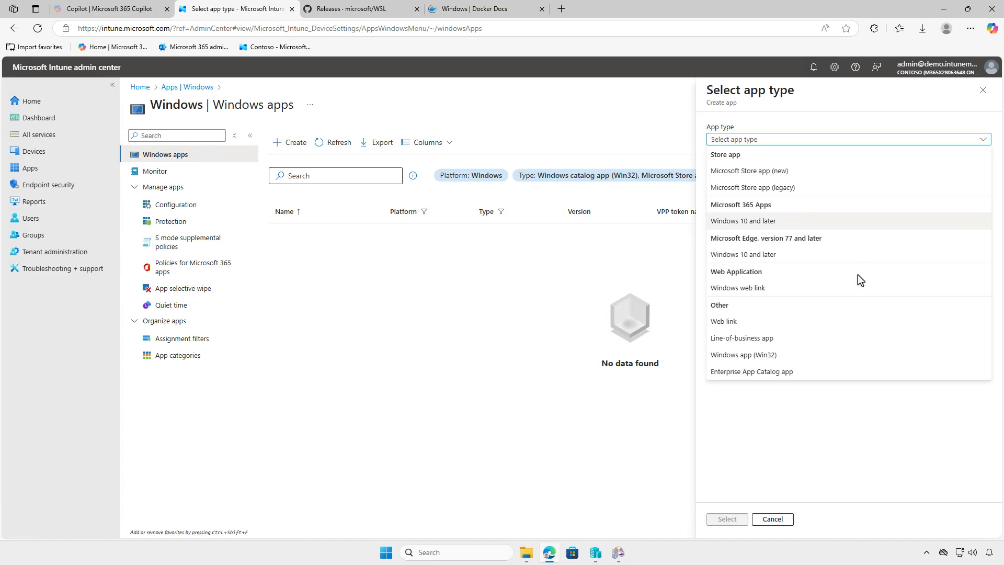
left_click(848, 354)
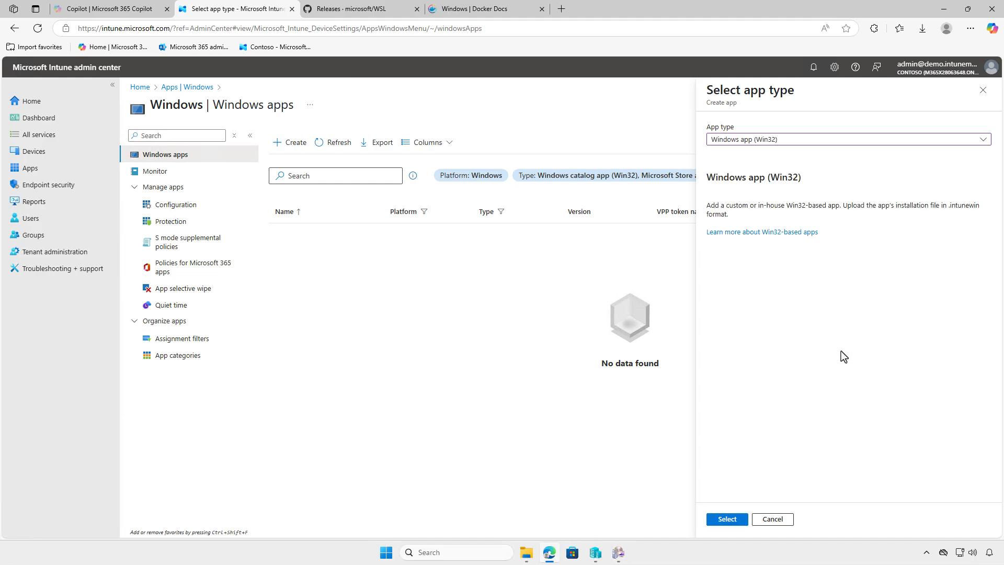
left_click(736, 518)
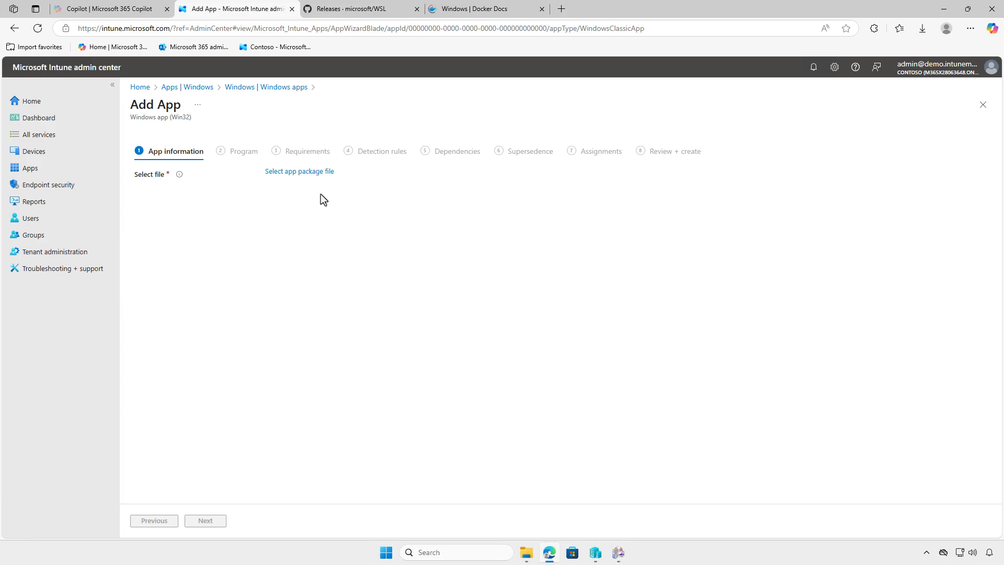
Choose install.intunewin from D:\Intune\Output as the app package file and confirm it.
left_click(312, 173)
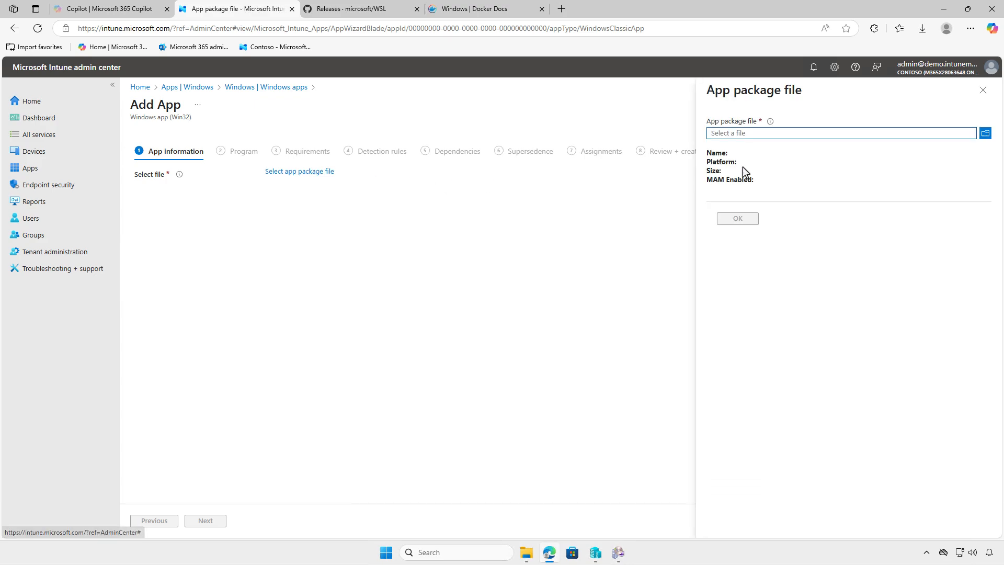
left_click(802, 133)
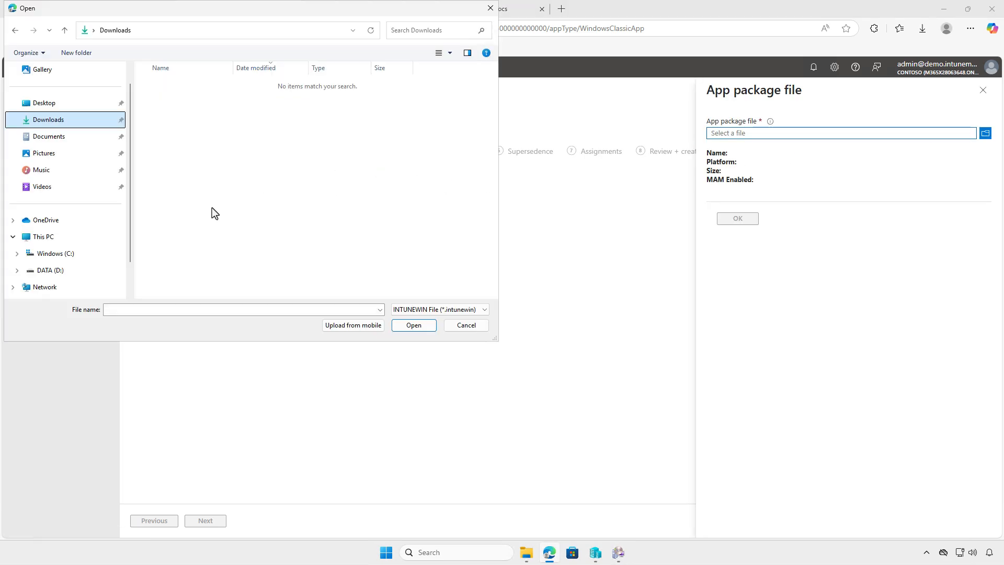
left_click(84, 236)
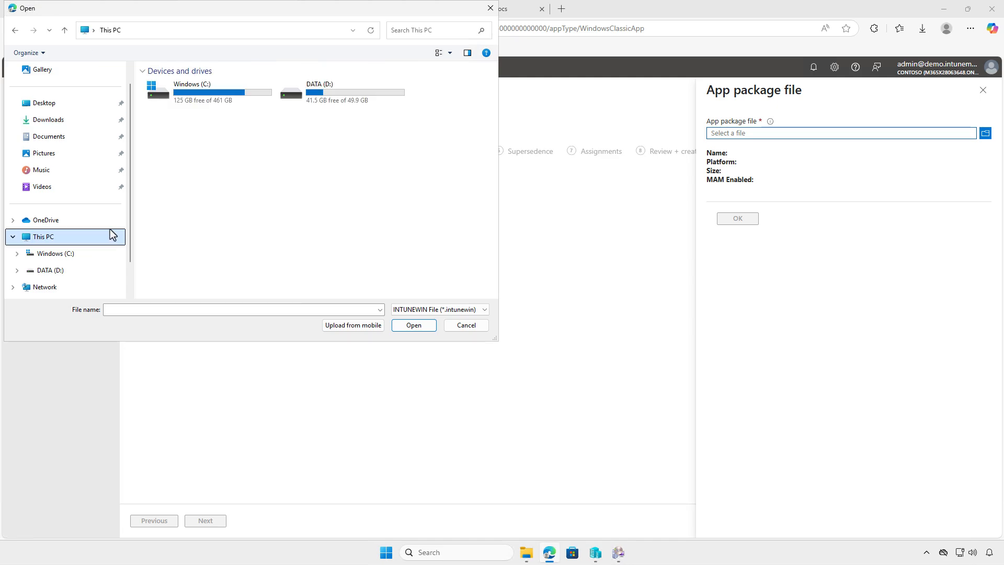
double_click(363, 100)
double_click(244, 85)
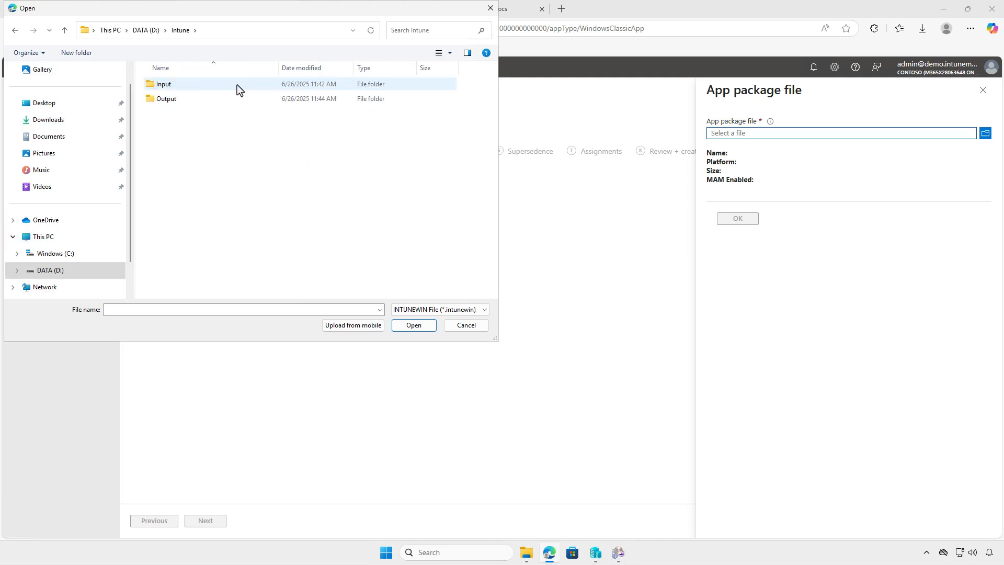
double_click(197, 99)
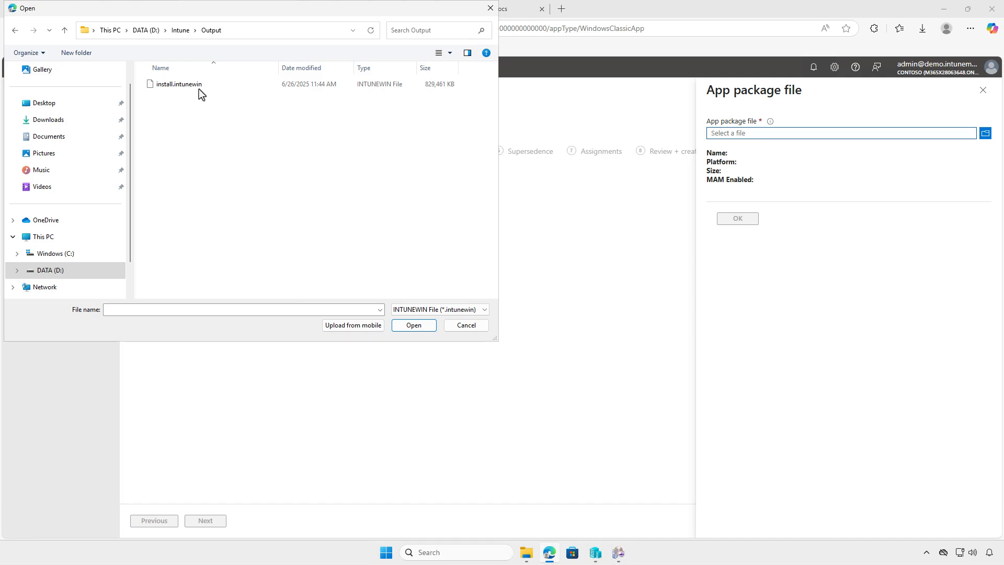
left_click(202, 84)
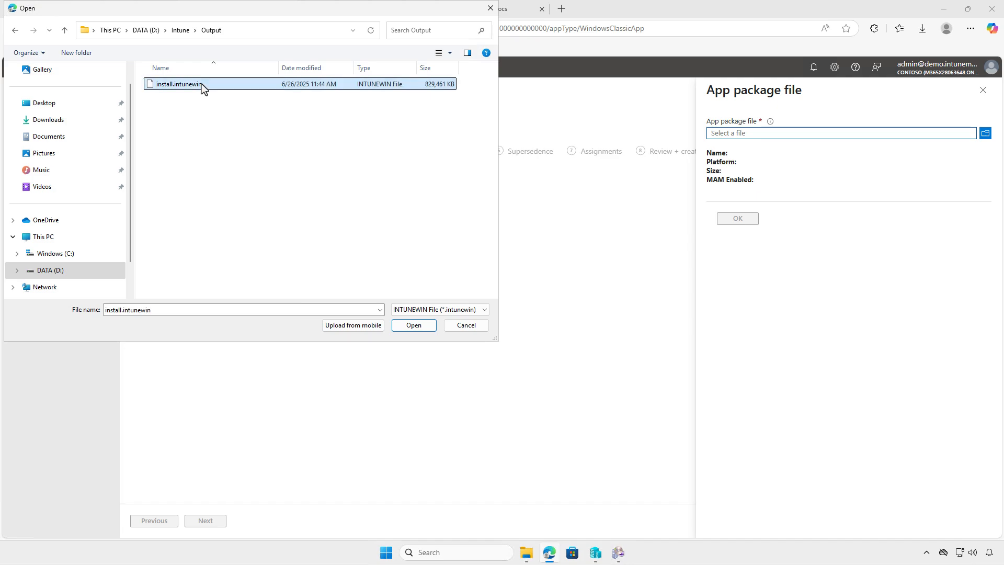
left_click(406, 325)
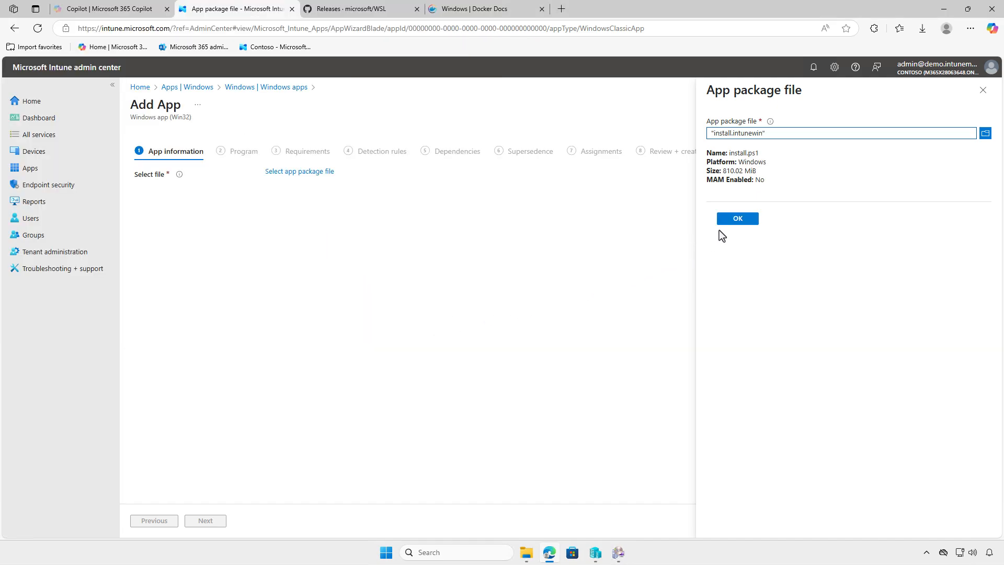
left_click(721, 219)
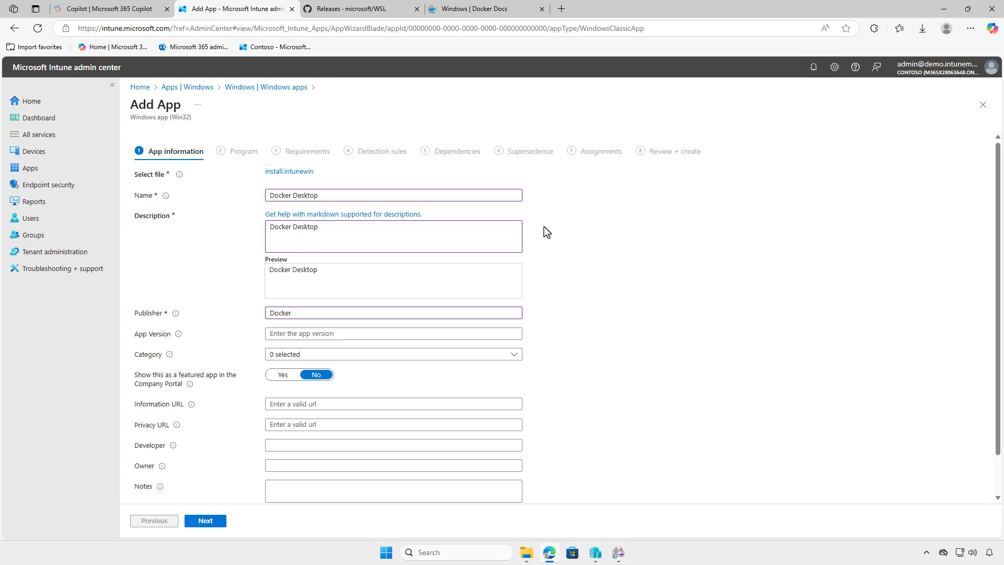
Upload image.png from the Downloads folder as the app's logo and confirm it.
scroll(544, 227, "down", 1)
left_click(283, 472)
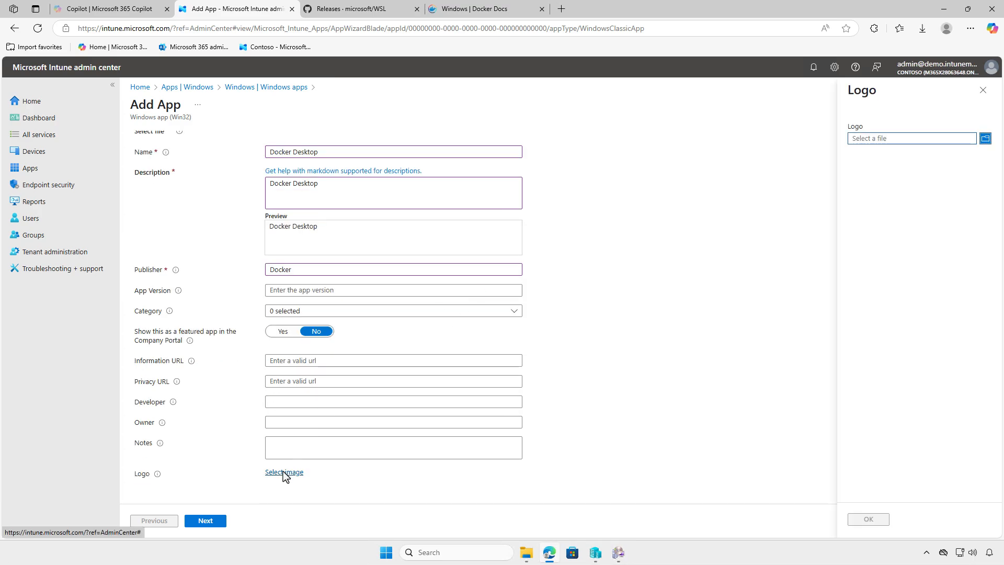
left_click(896, 140)
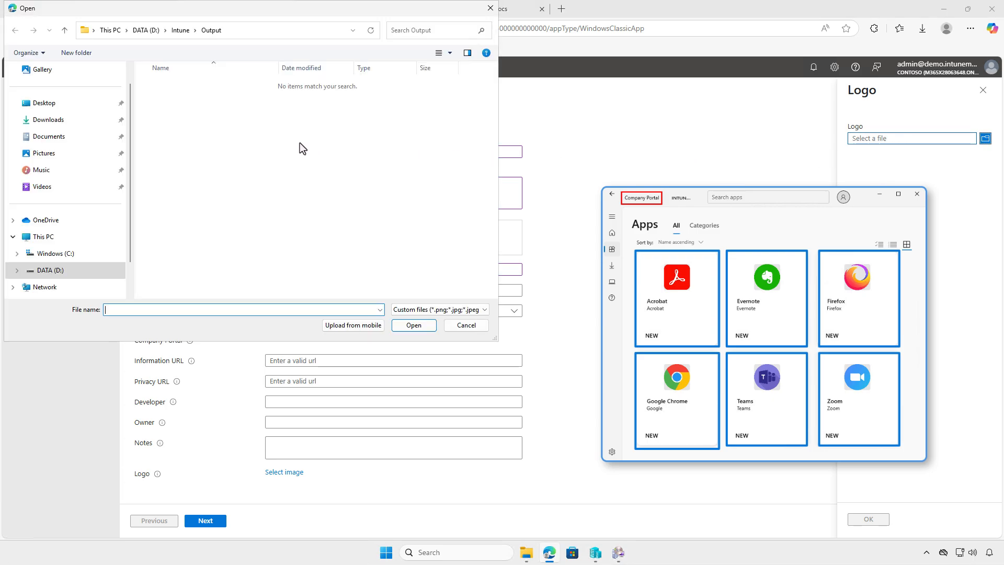
left_click(77, 120)
left_click(202, 101)
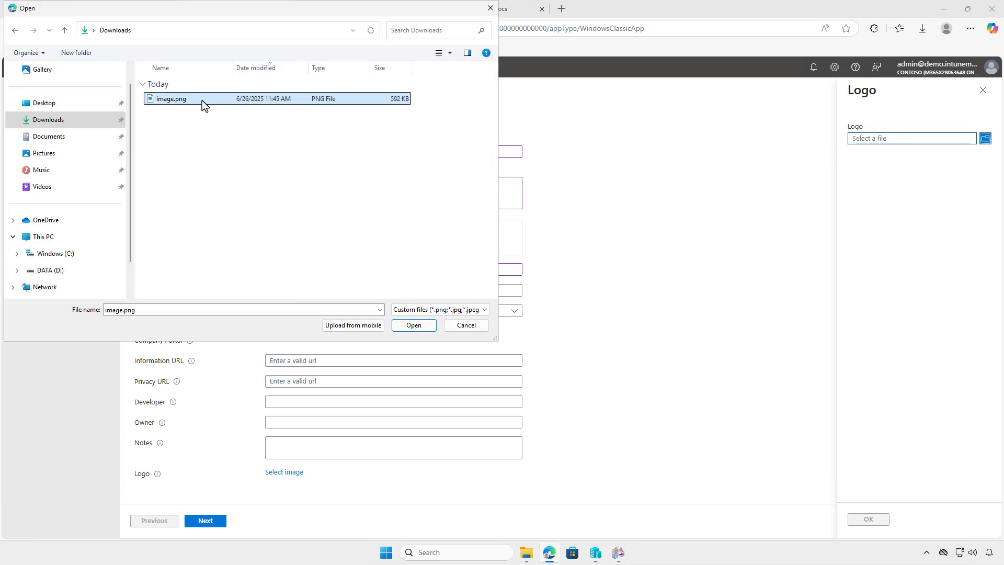
left_click(414, 325)
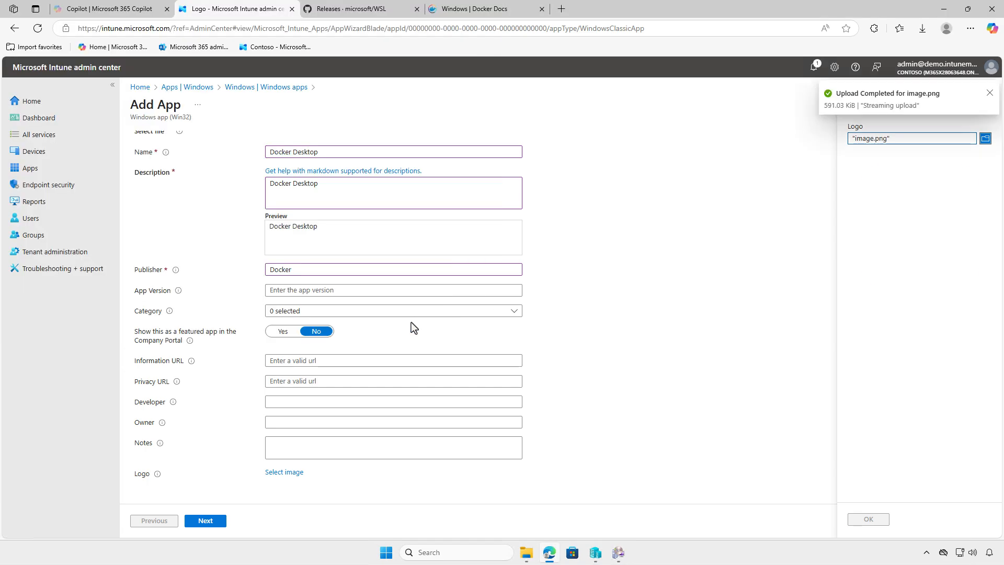
left_click(854, 519)
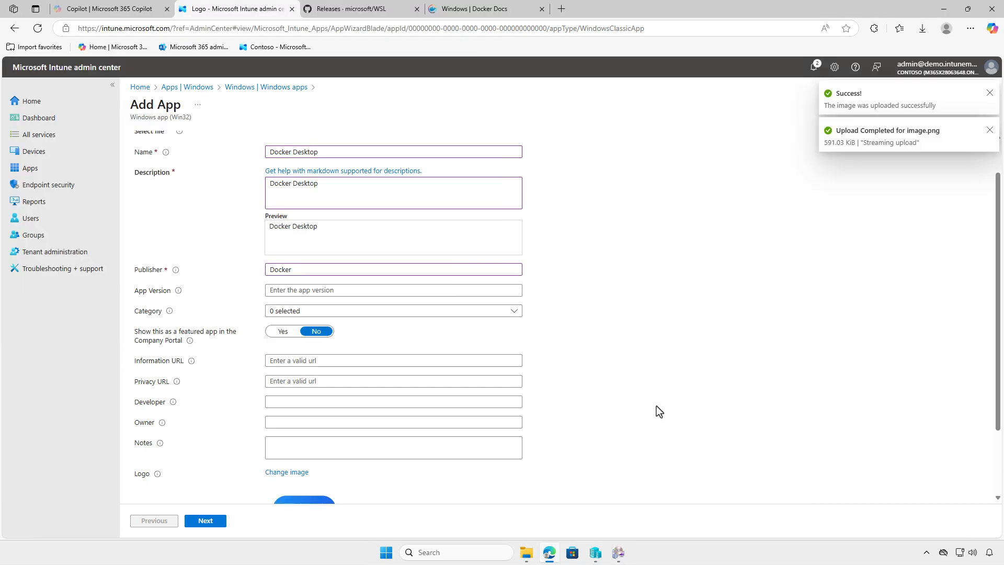
scroll(656, 406, "down", 2)
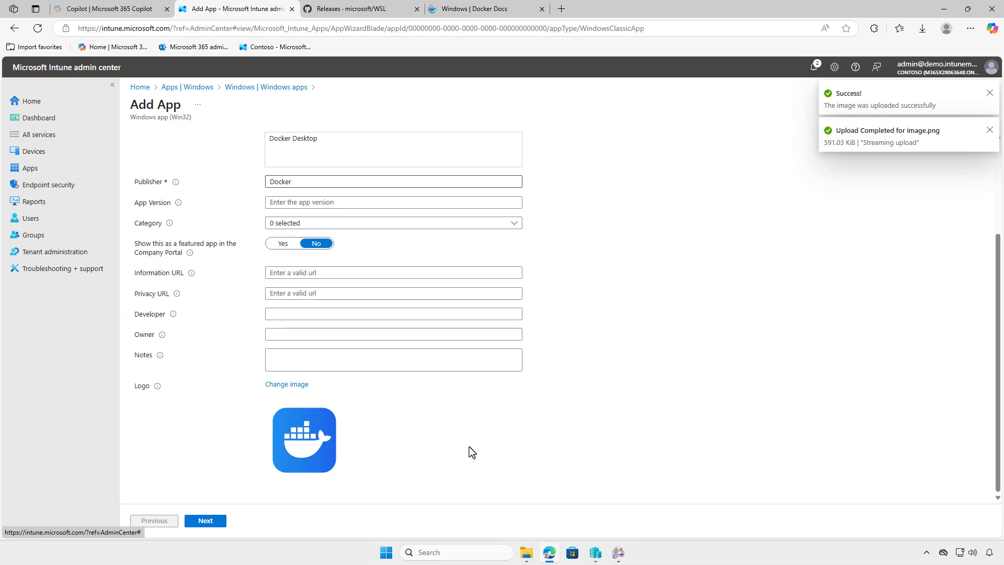
Continue to the program settings, fill in the PowerShell install and uninstall commands, and proceed to the requirements.
left_click(205, 521)
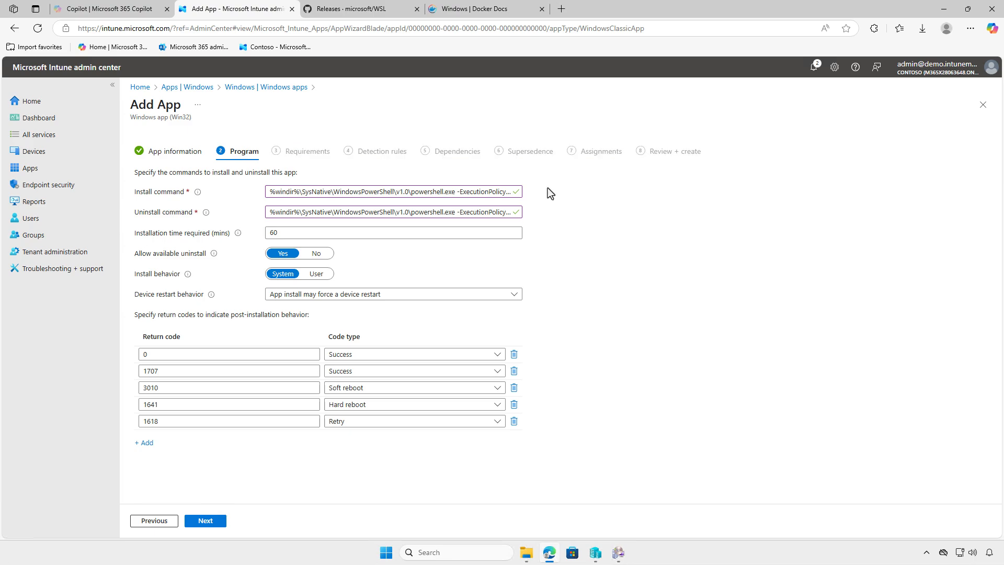
left_click(212, 521)
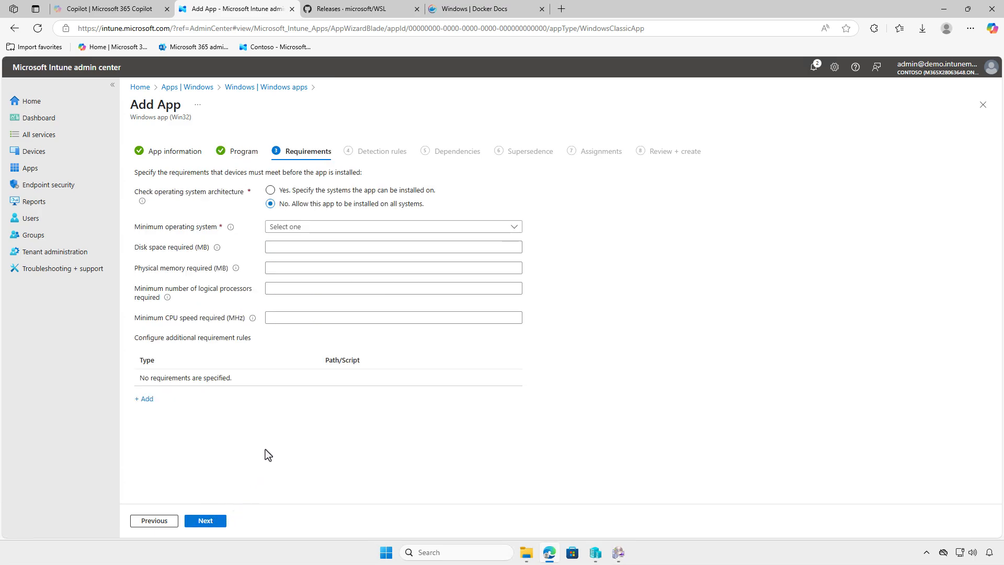
Restrict installation to x64 systems with Windows 10 1607 as the minimum operating system, and continue to the detection rules.
left_click(347, 190)
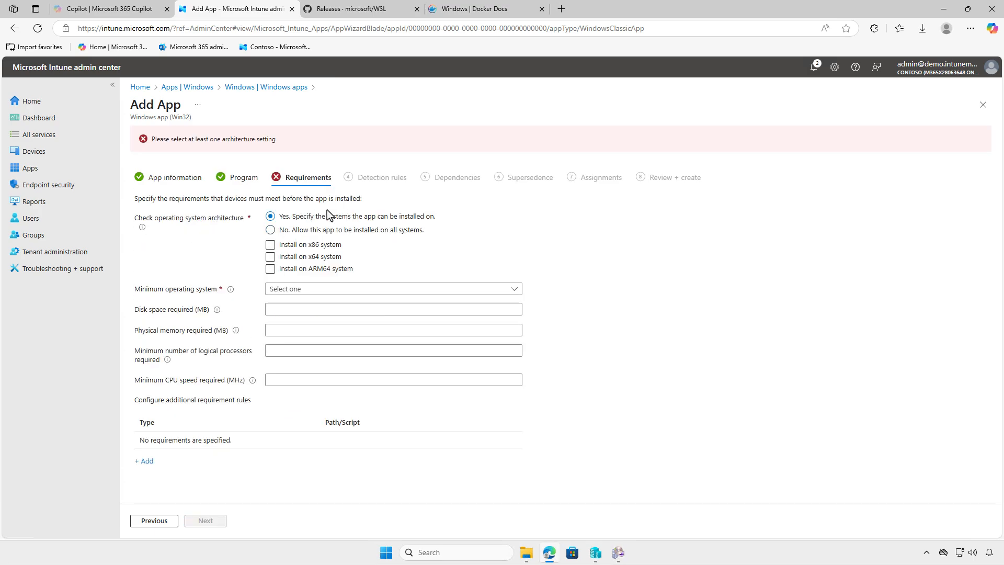
left_click(271, 257)
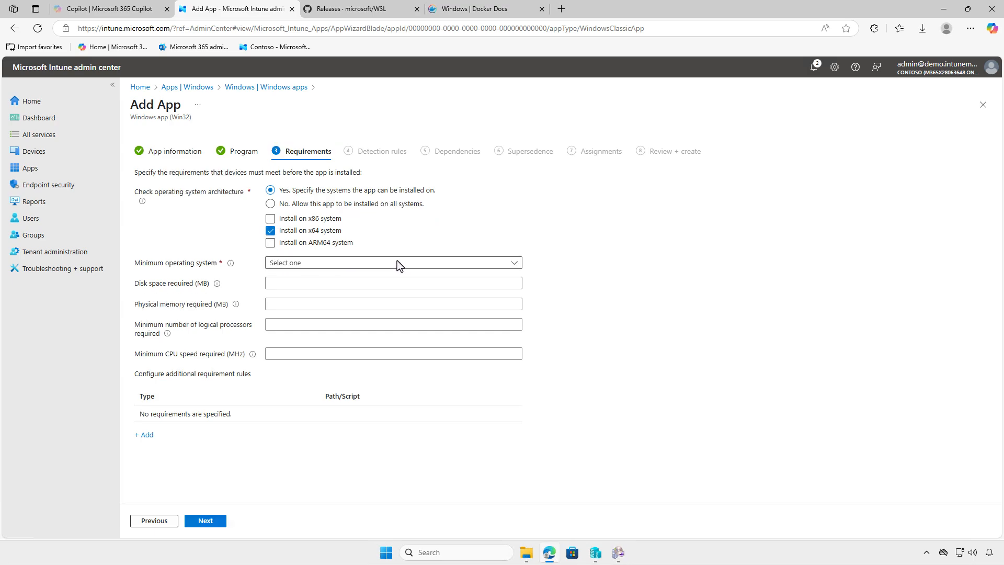
left_click(399, 262)
left_click(424, 278)
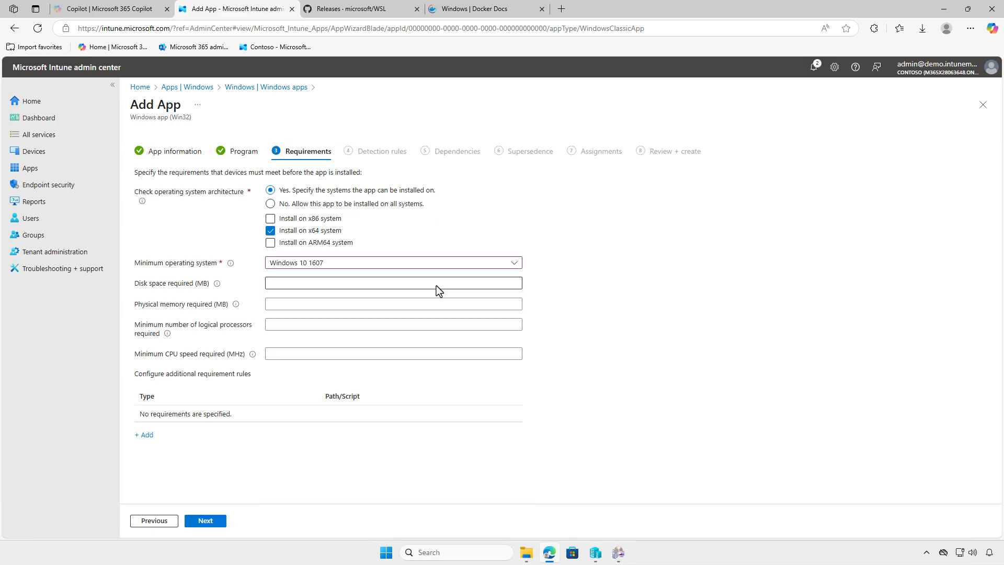
left_click(214, 519)
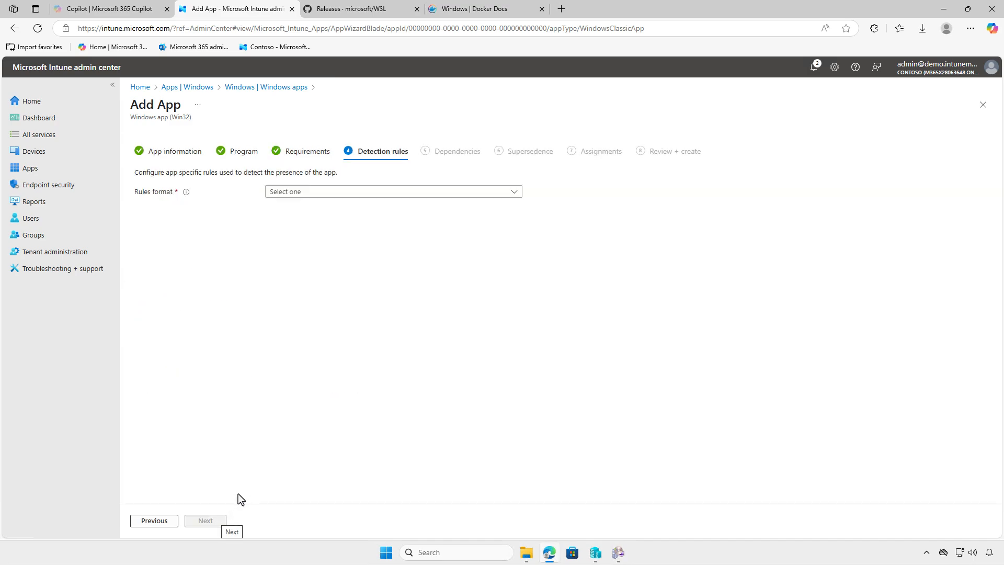
Manually configure a File detection rule checking that Docker Desktop.exe exists in %ProgramFiles%\Docker\Docker\, and continue to the dependencies.
left_click(408, 191)
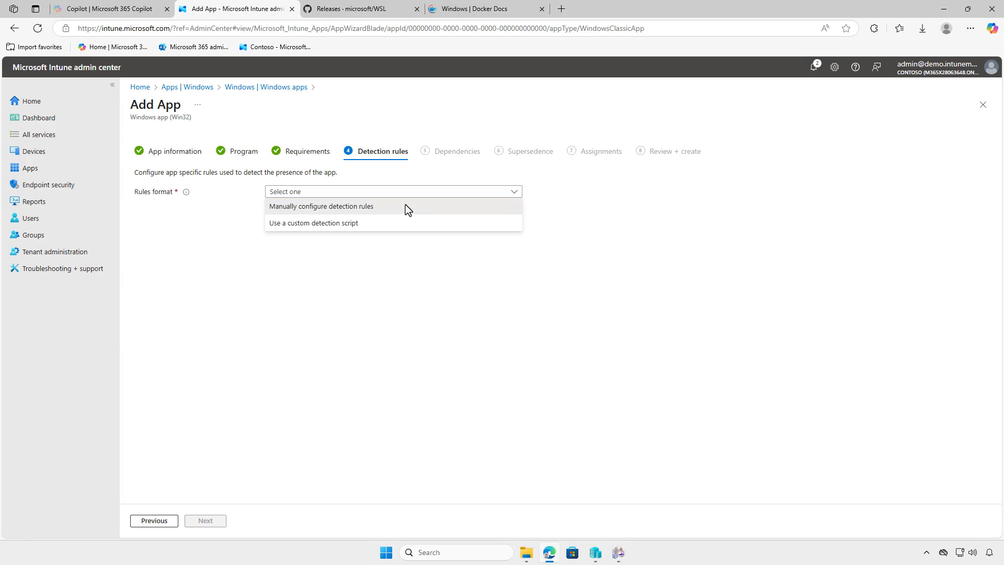
left_click(406, 206)
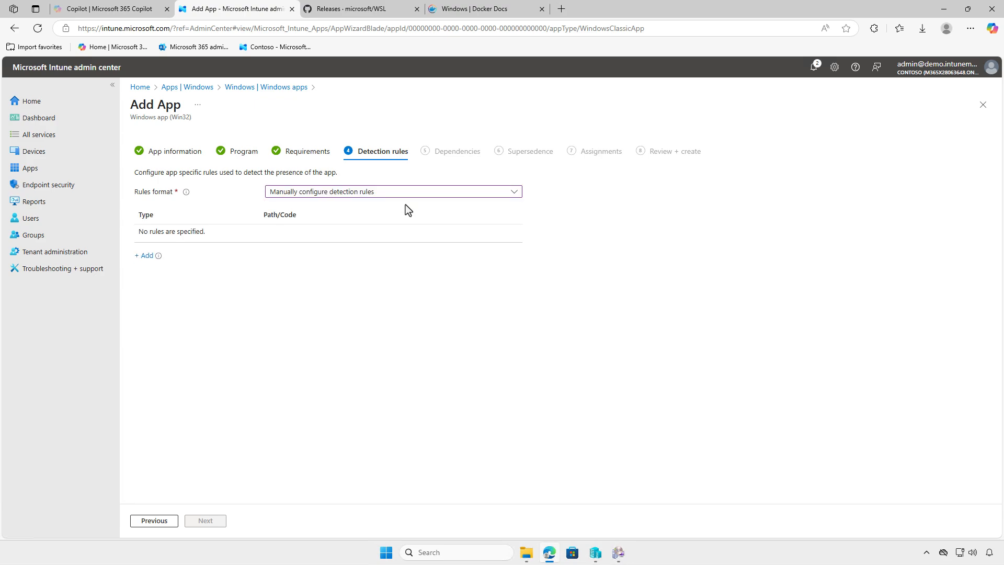
left_click(147, 256)
left_click(906, 146)
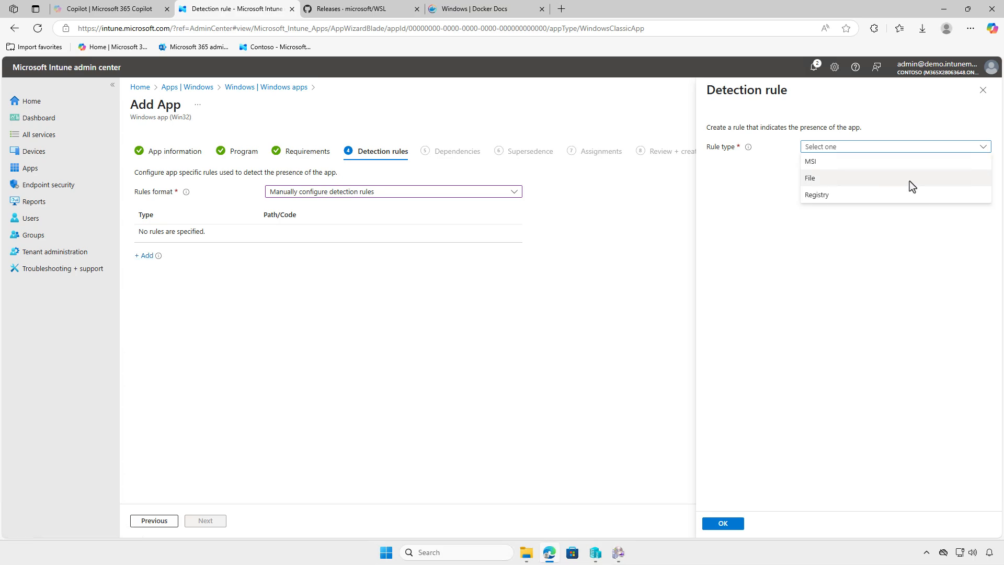
left_click(909, 179)
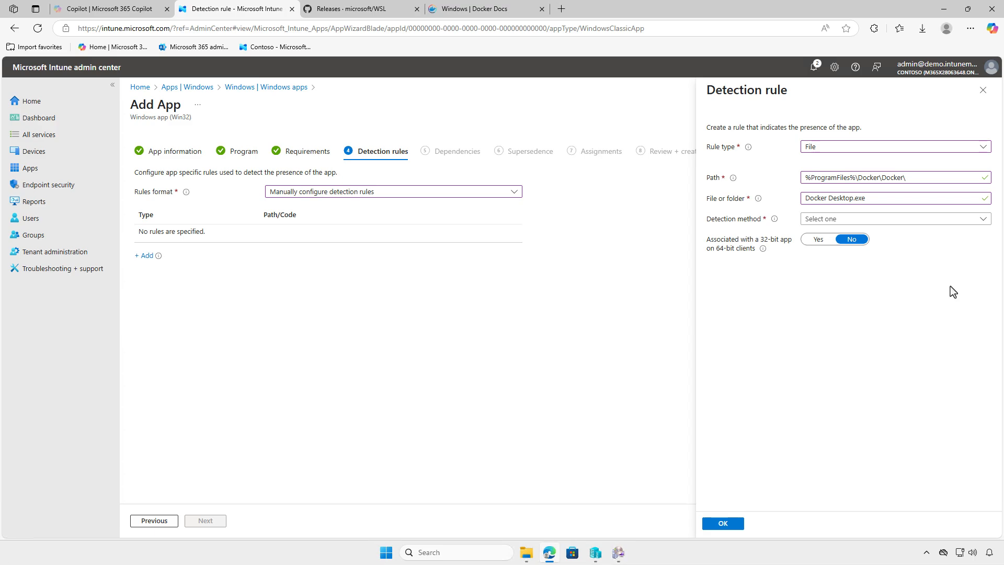
left_click(921, 220)
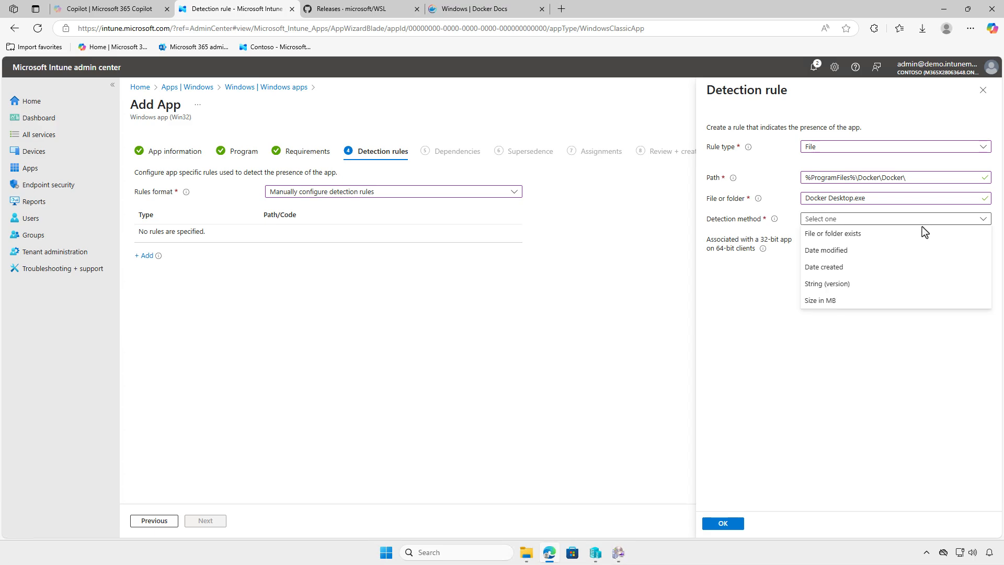
left_click(921, 229)
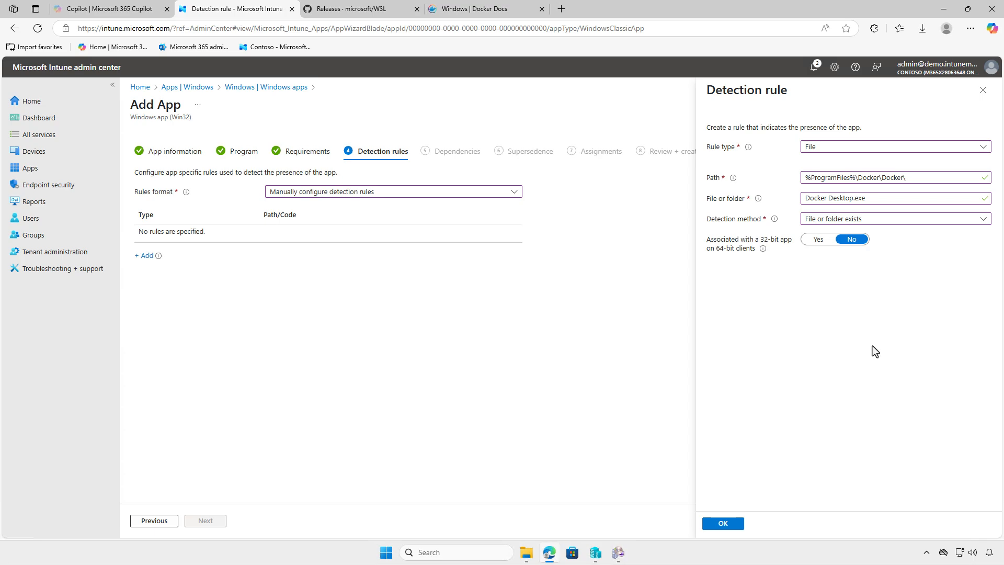
left_click(723, 523)
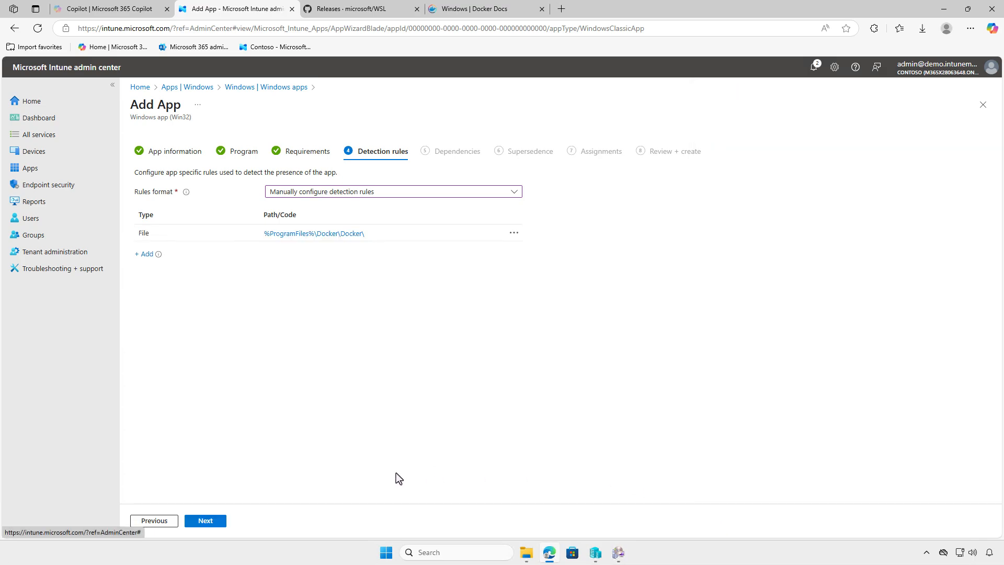
left_click(215, 520)
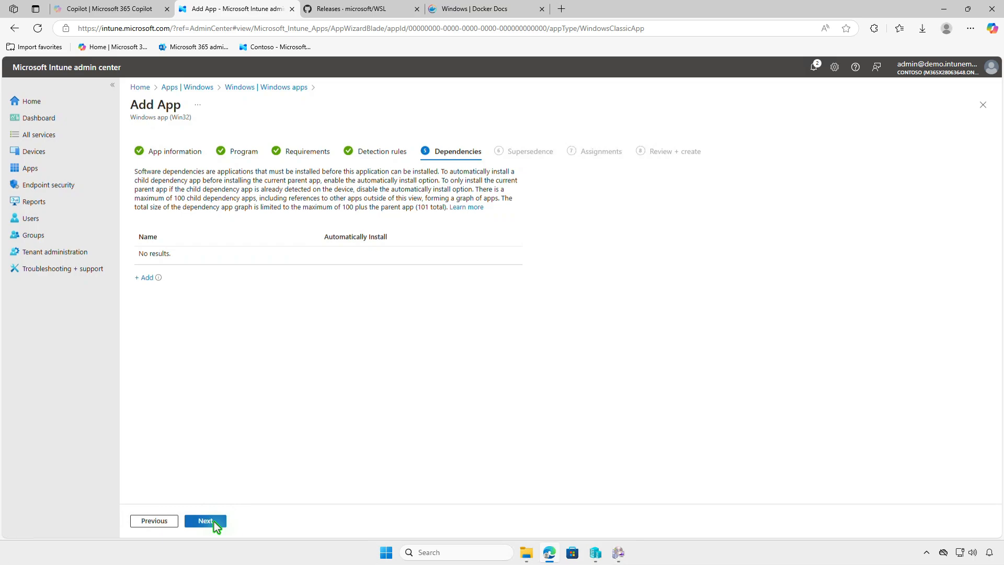
Skip dependencies and supersedence, and assign the app as required to the Test_Devices group.
left_click(215, 521)
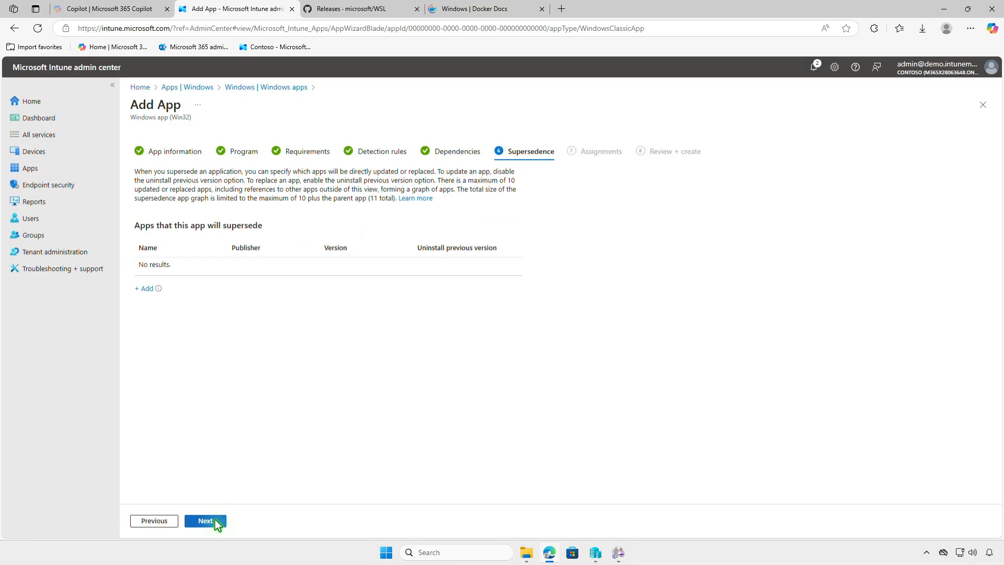
left_click(215, 520)
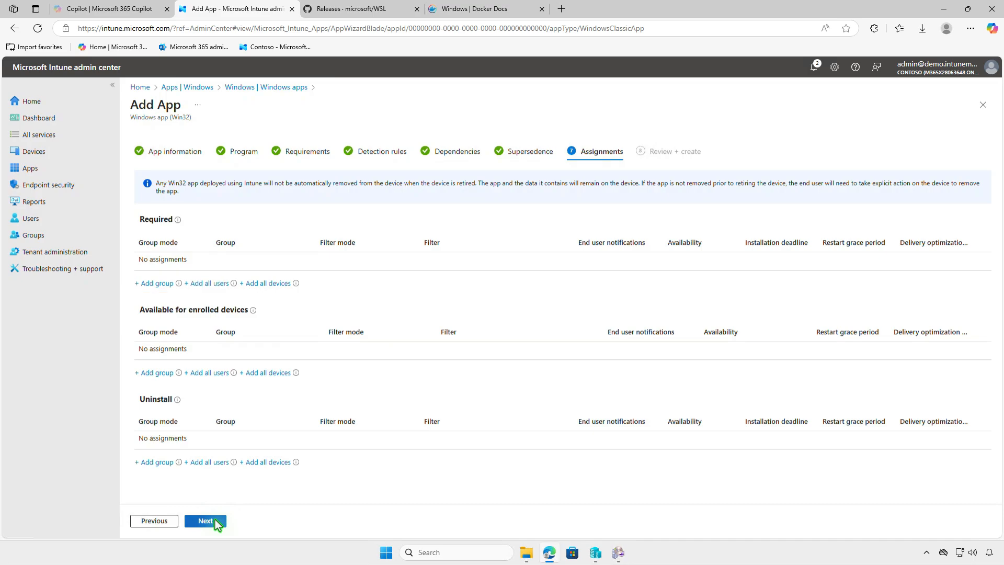
left_click(157, 283)
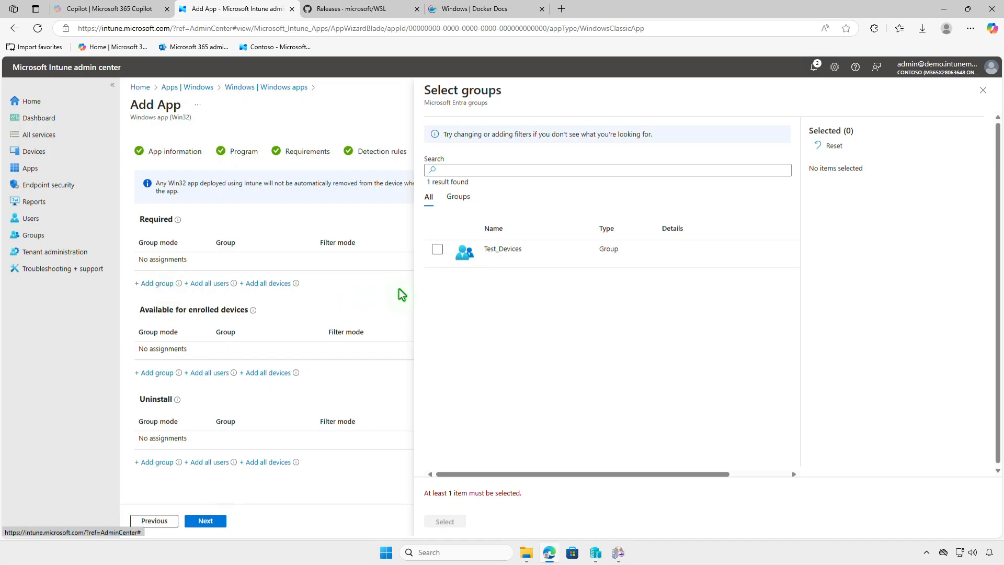
left_click(438, 250)
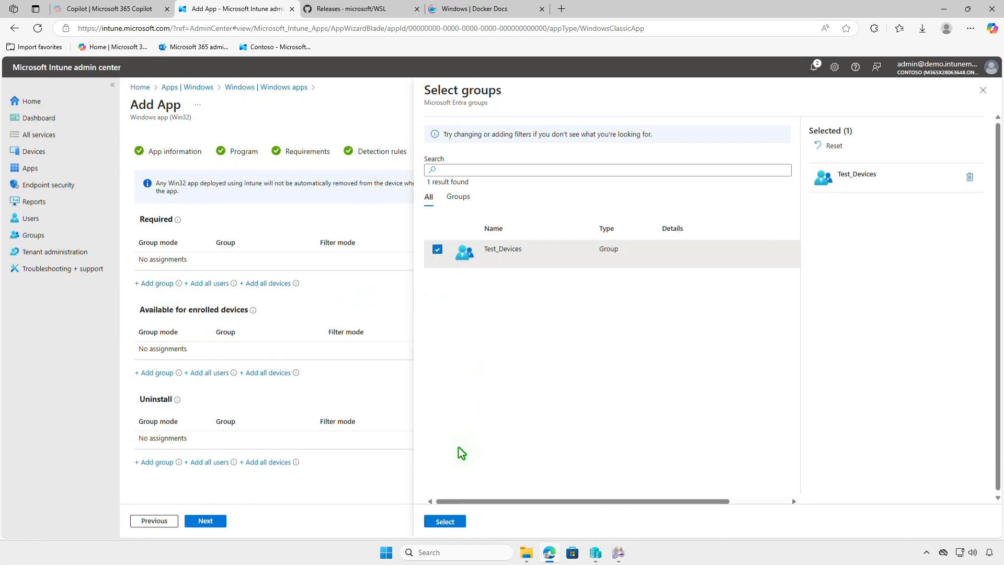
left_click(447, 521)
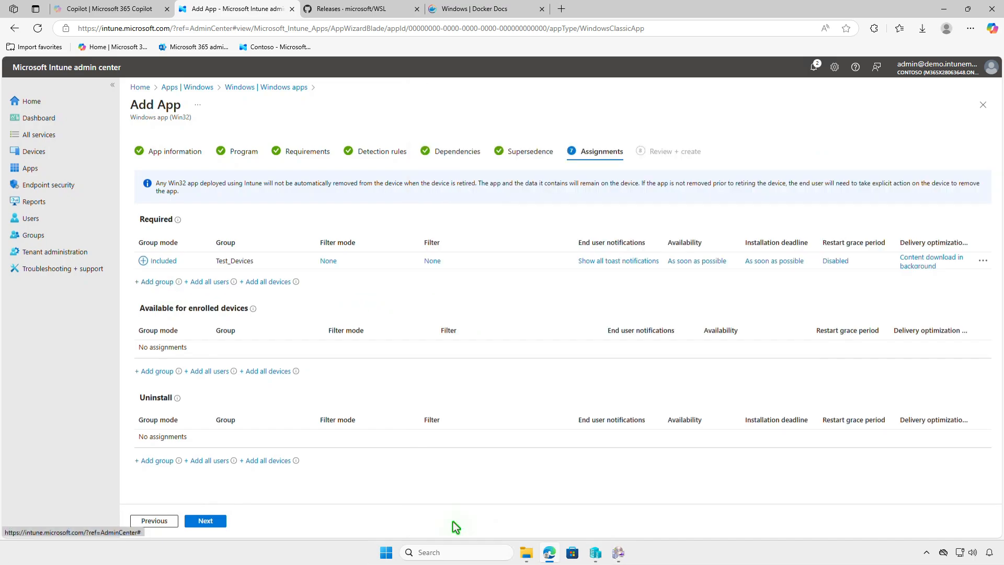
Check the Test_Devices assignment settings without changing them, and create the app.
left_click(609, 263)
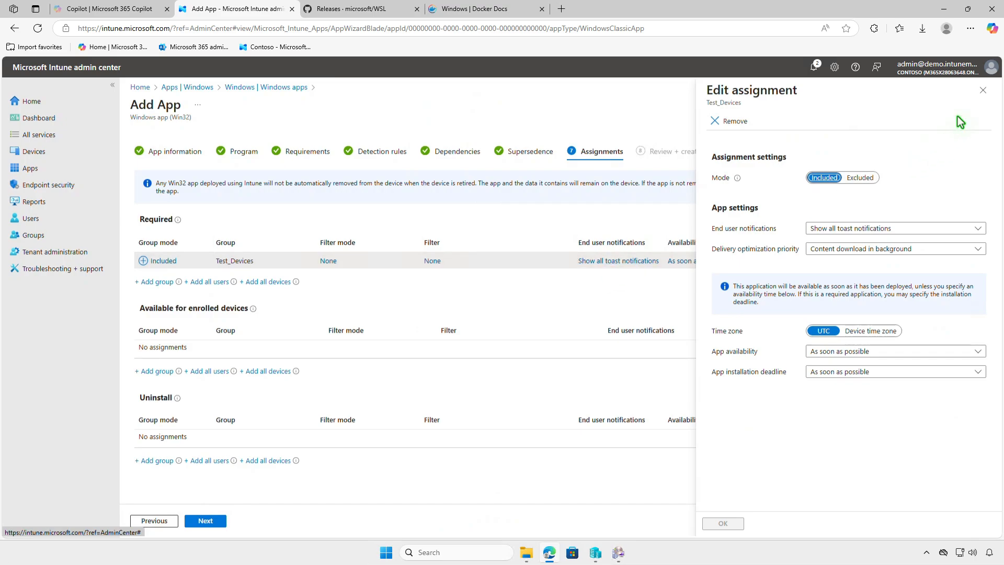
left_click(983, 91)
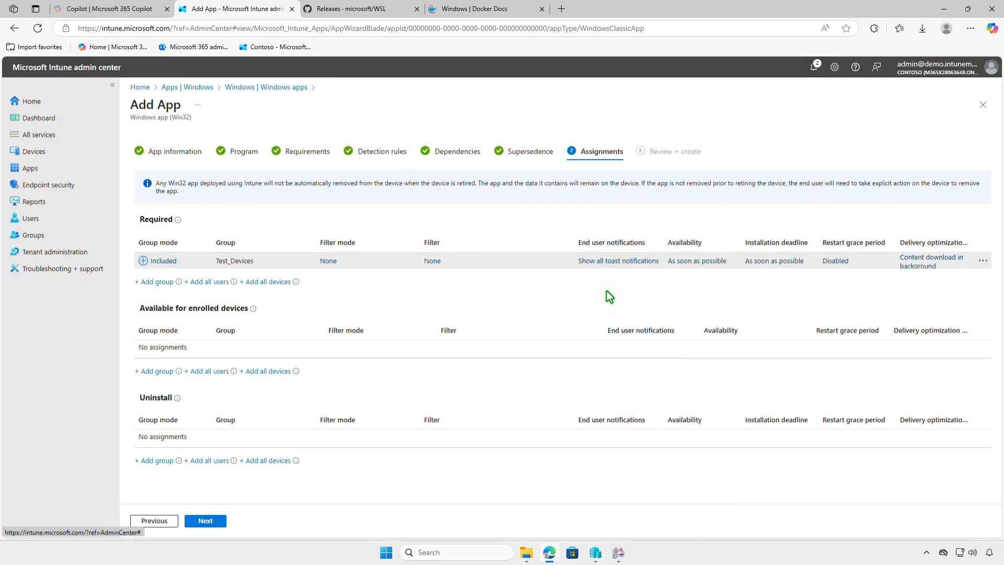
left_click(219, 522)
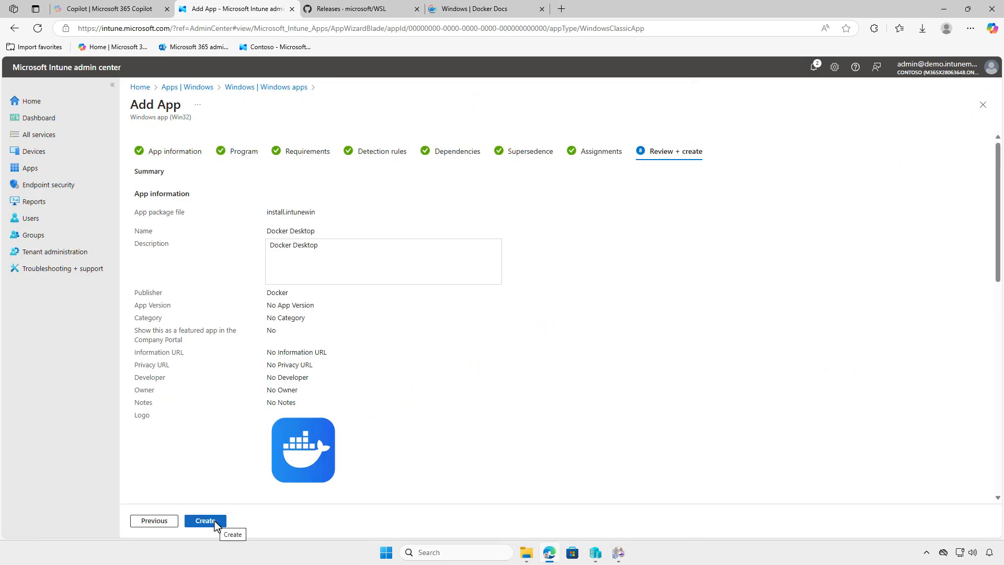
left_click(215, 522)
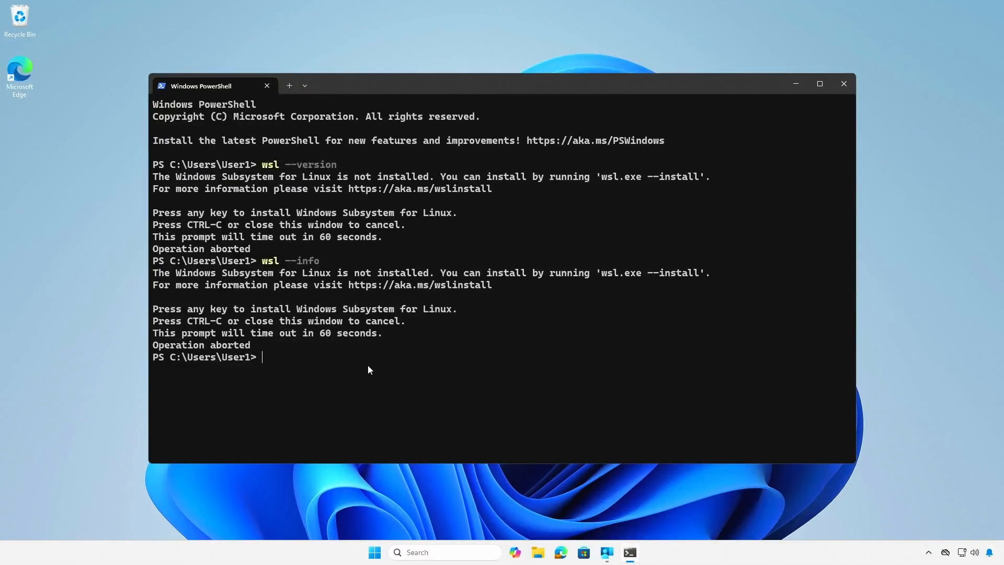
Close PowerShell and examine the device sync status of the Contoso work account under Access work or school in Windows Settings.
left_click(838, 86)
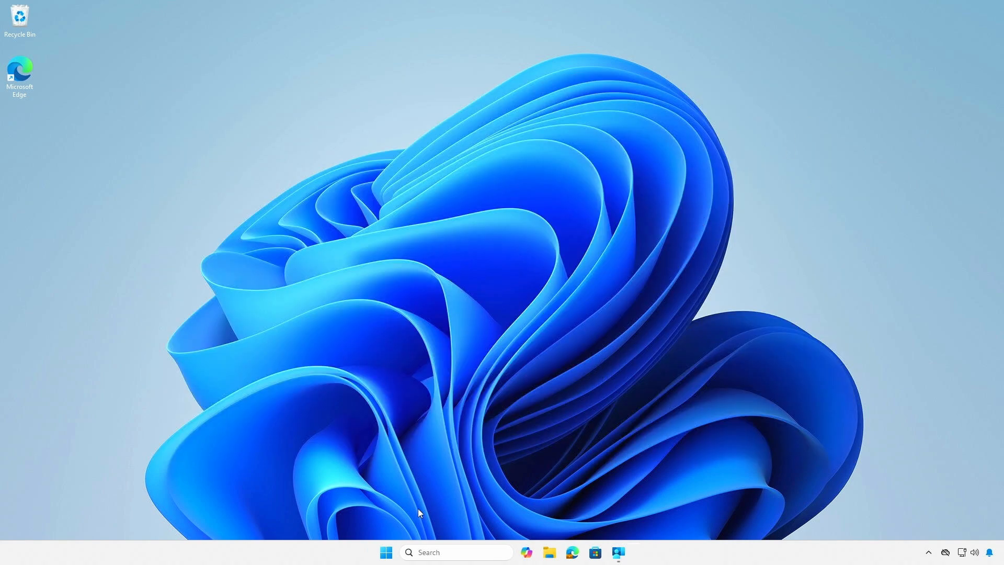
left_click(386, 552)
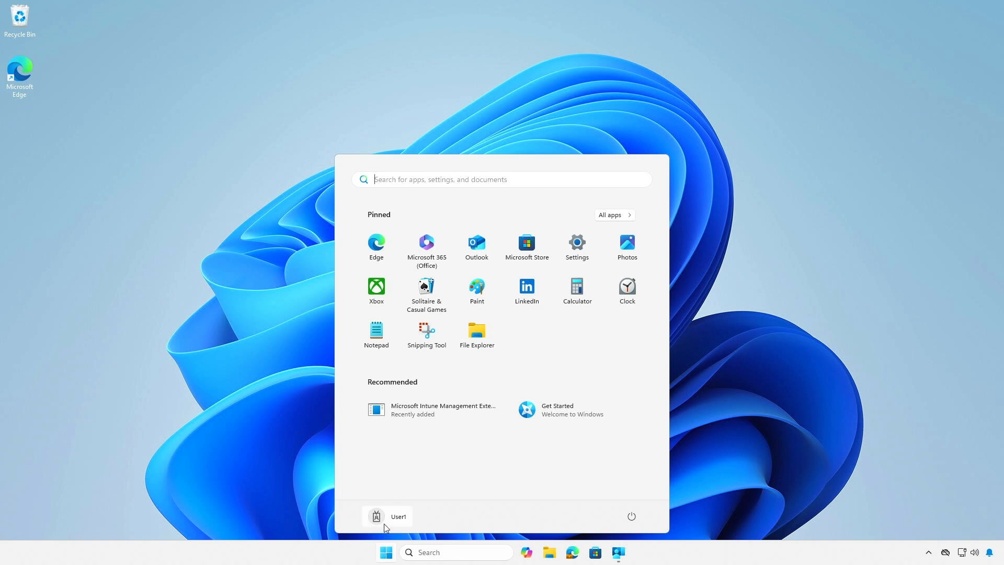
left_click(384, 522)
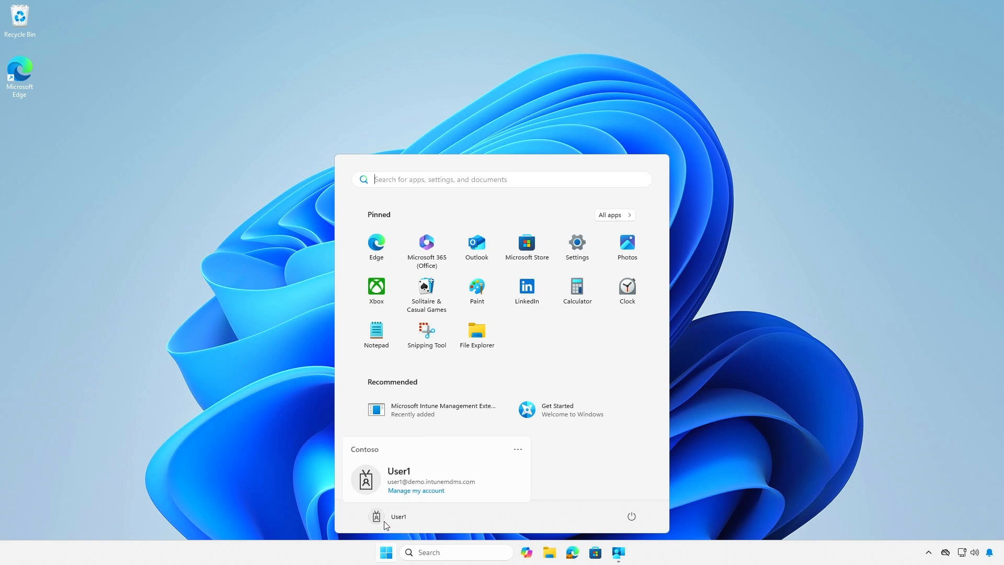
left_click(416, 490)
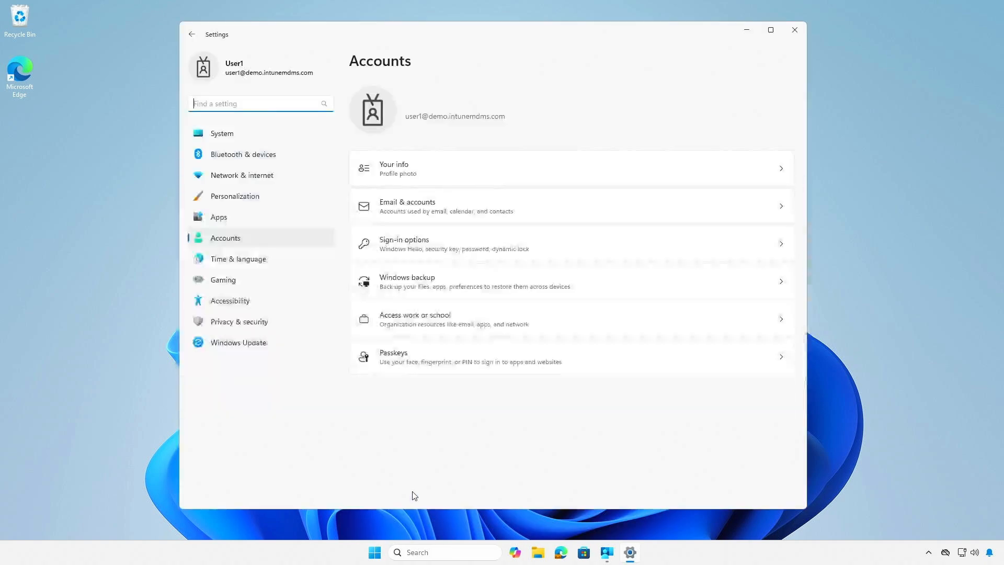
left_click(510, 321)
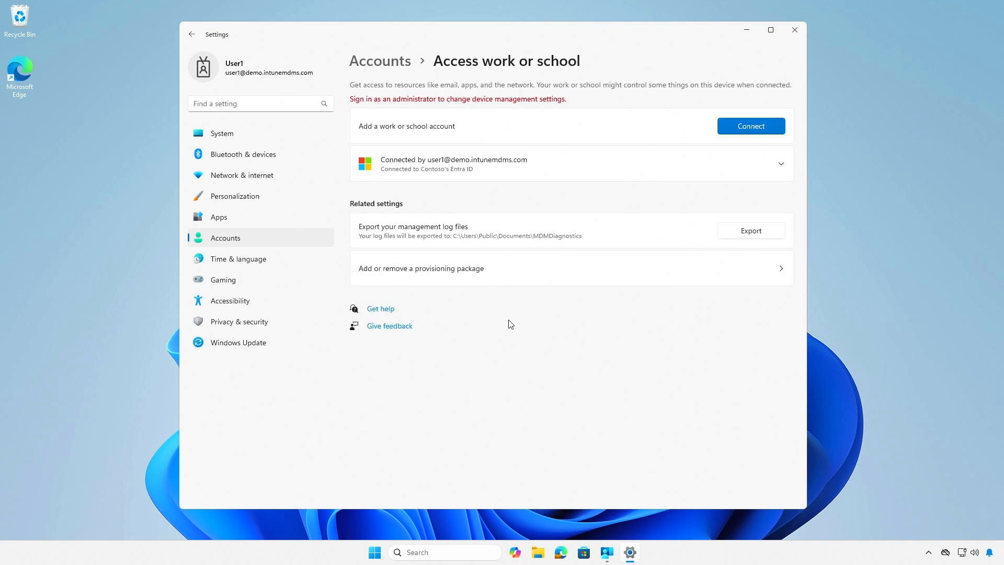
left_click(684, 164)
left_click(724, 197)
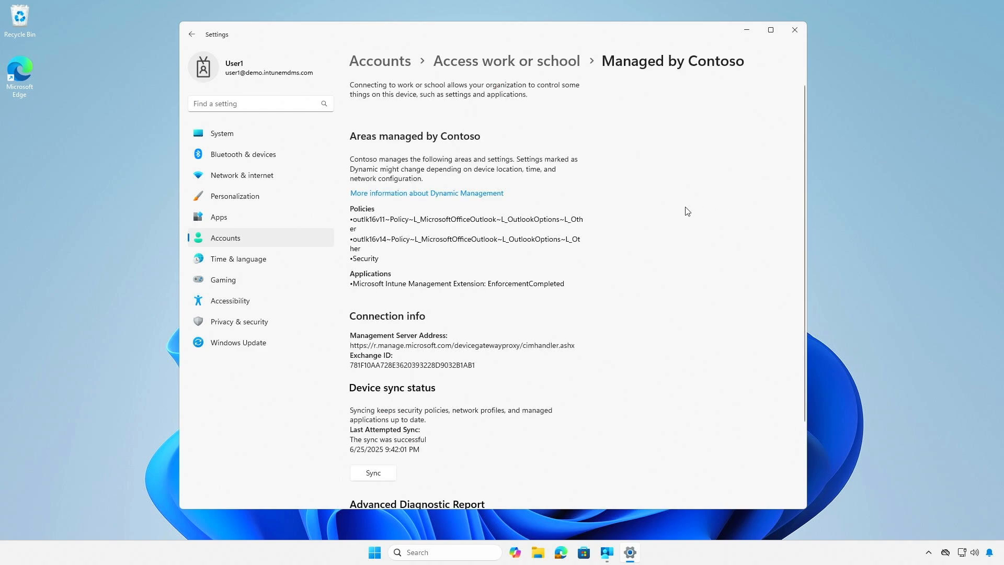
scroll(685, 213, "down", 3)
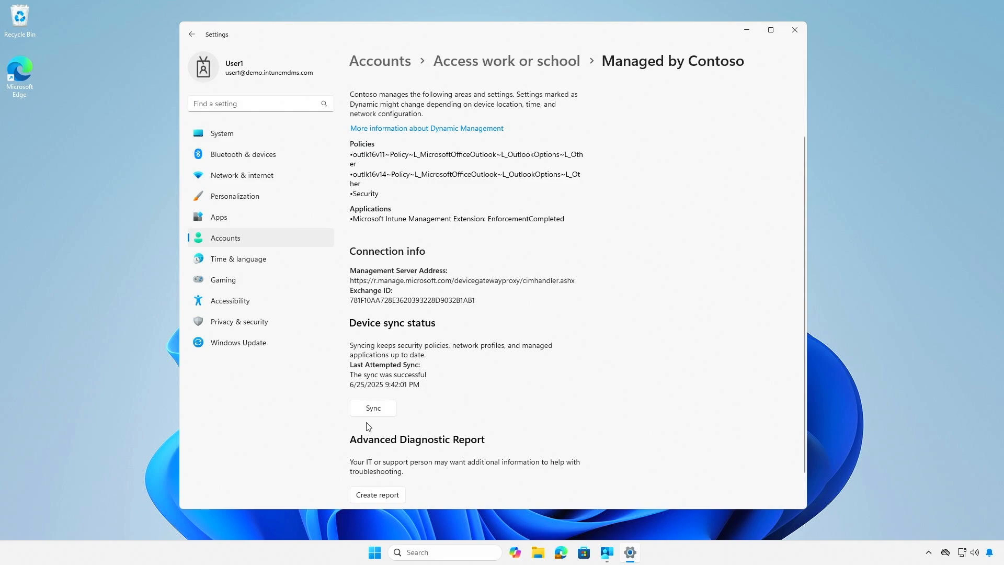
left_click(746, 30)
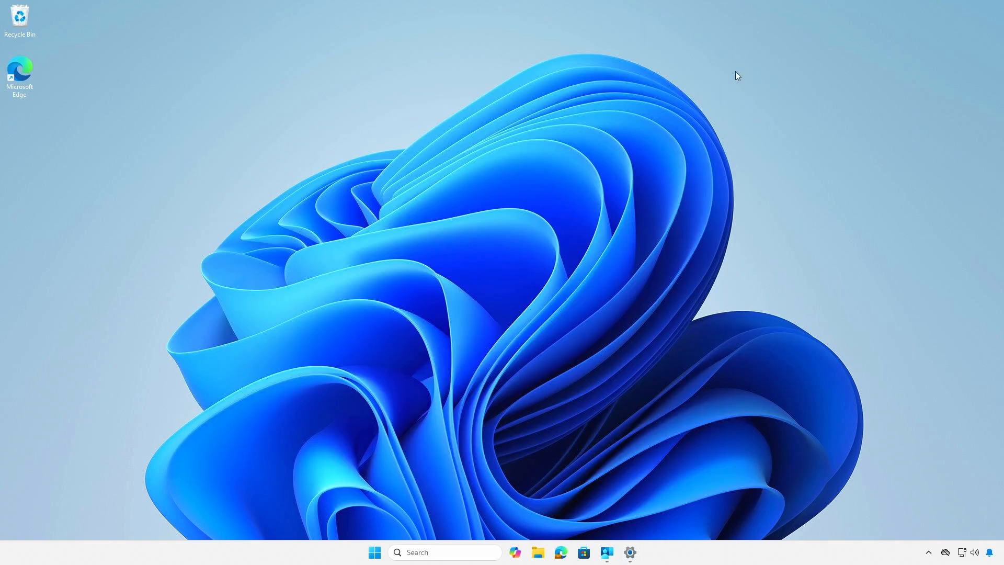
Switch to Company Portal, sync the device with the organization, and check the Windows notifications for the software distribution status.
left_click(607, 553)
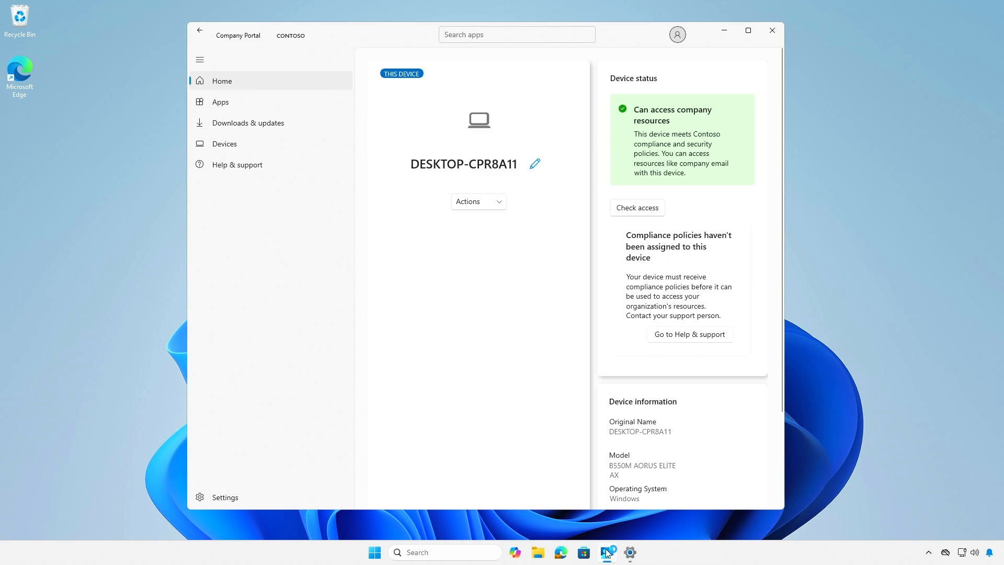
left_click(235, 498)
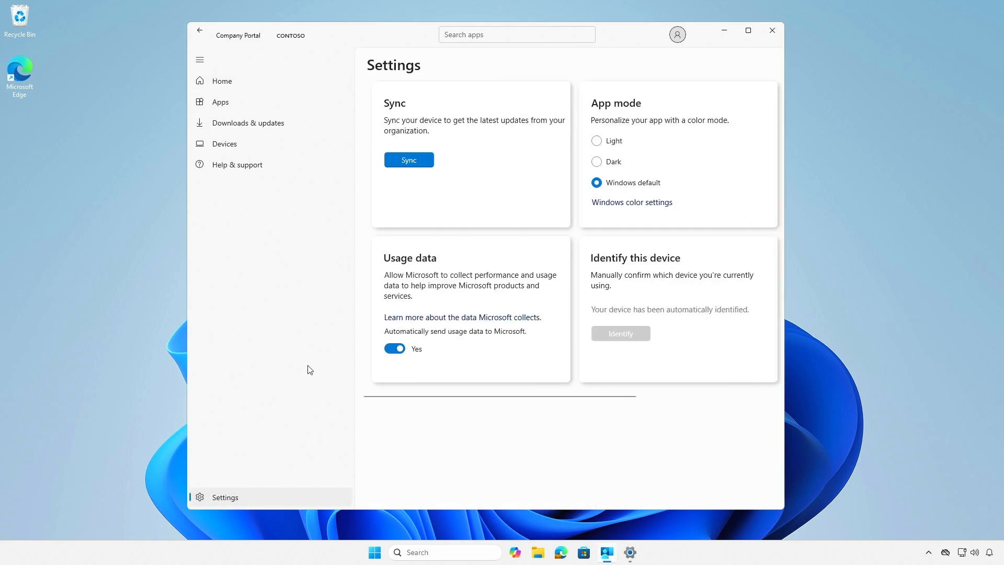
left_click(408, 159)
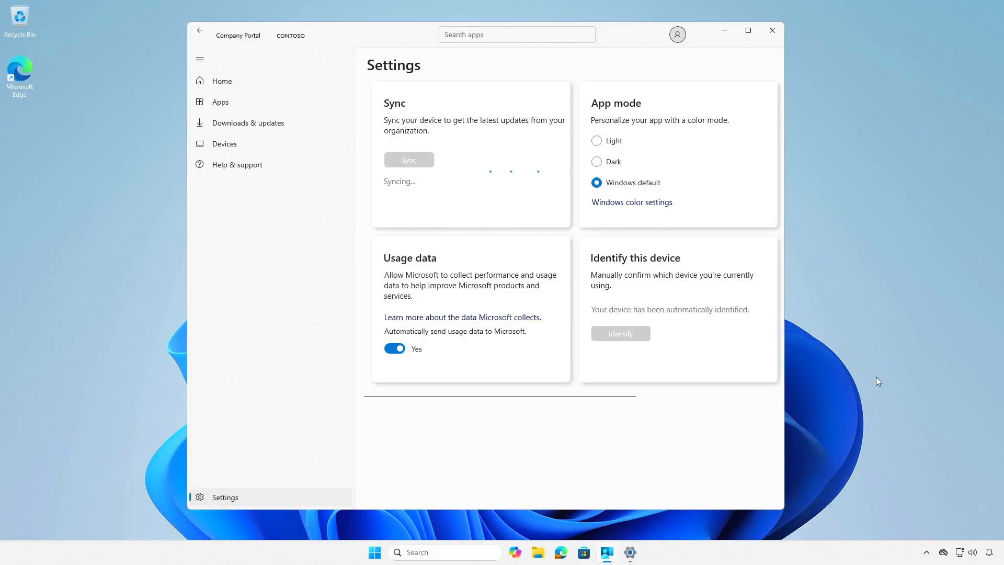
left_click(990, 552)
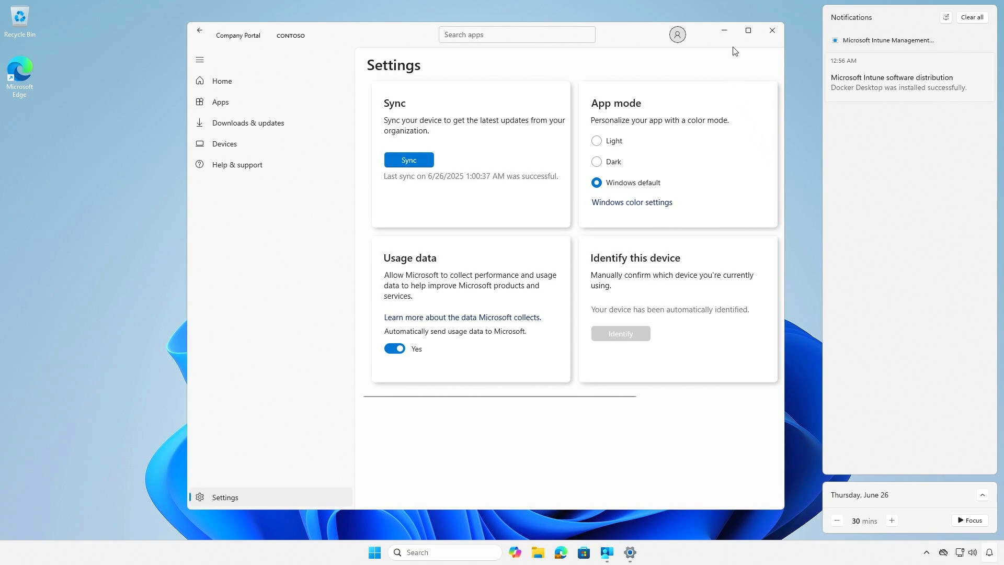
left_click(727, 35)
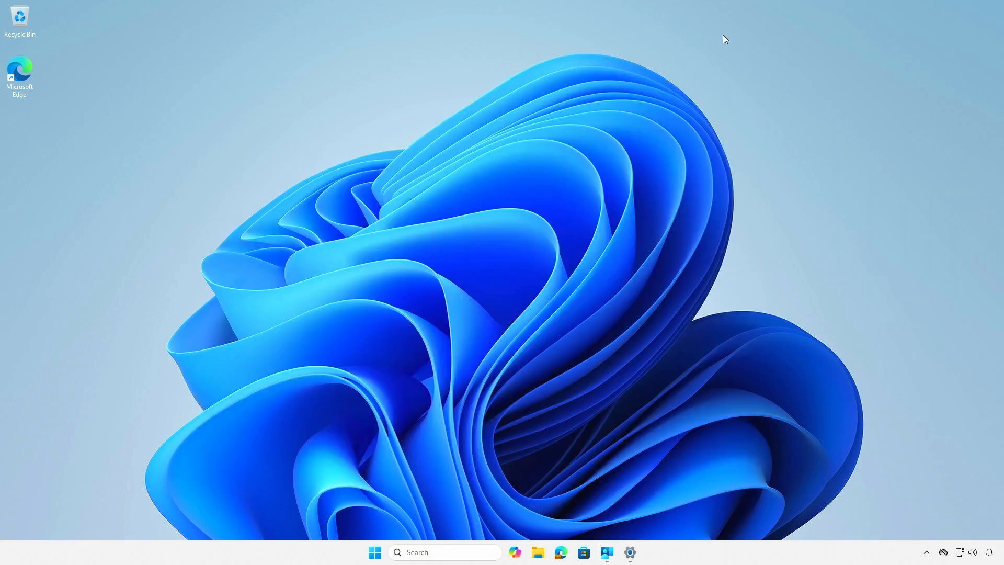
Review the recently added apps in Windows and restart the client device.
left_click(374, 551)
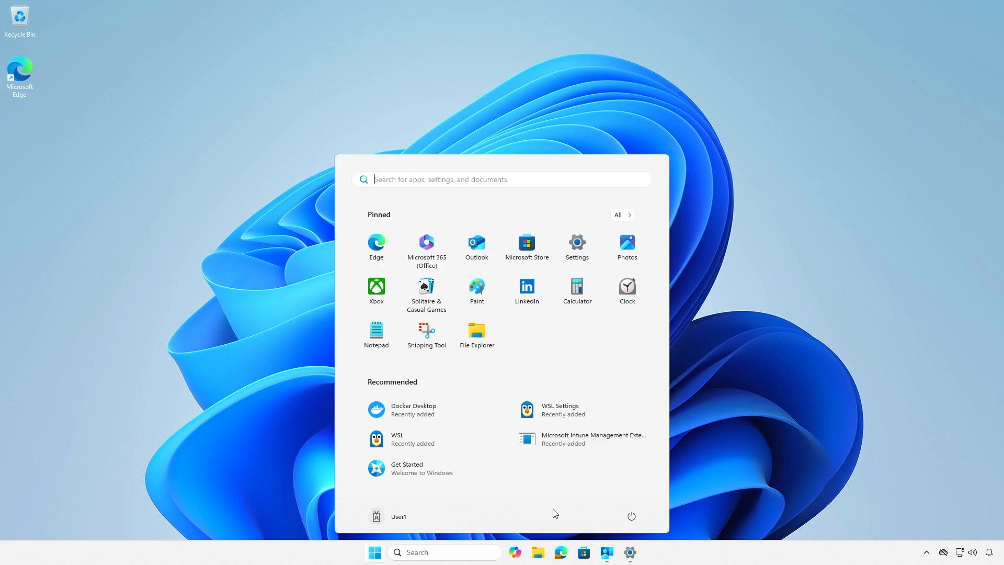
left_click(631, 517)
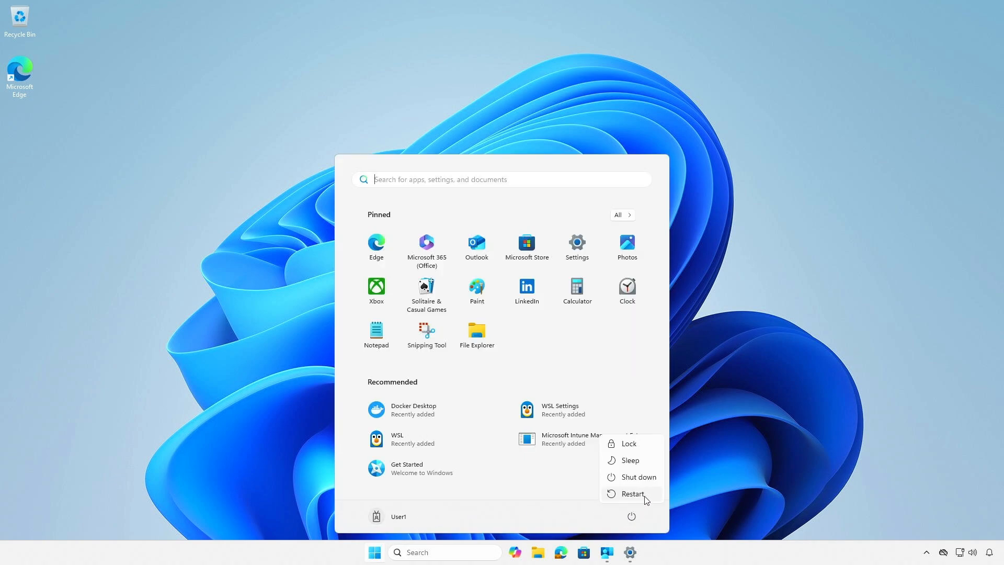
left_click(644, 494)
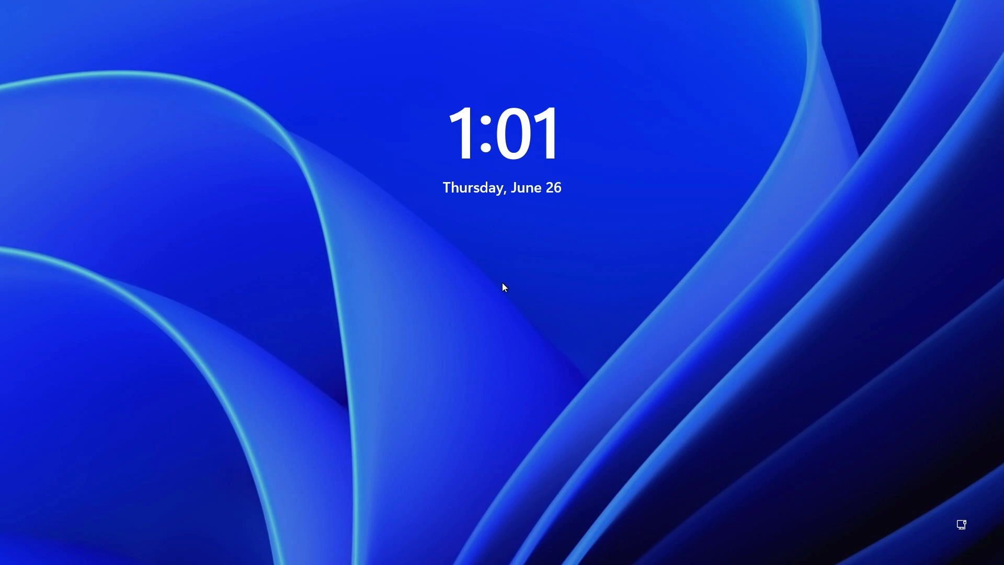
Sign back in to Windows after the restart by entering the account password.
left_click(504, 287)
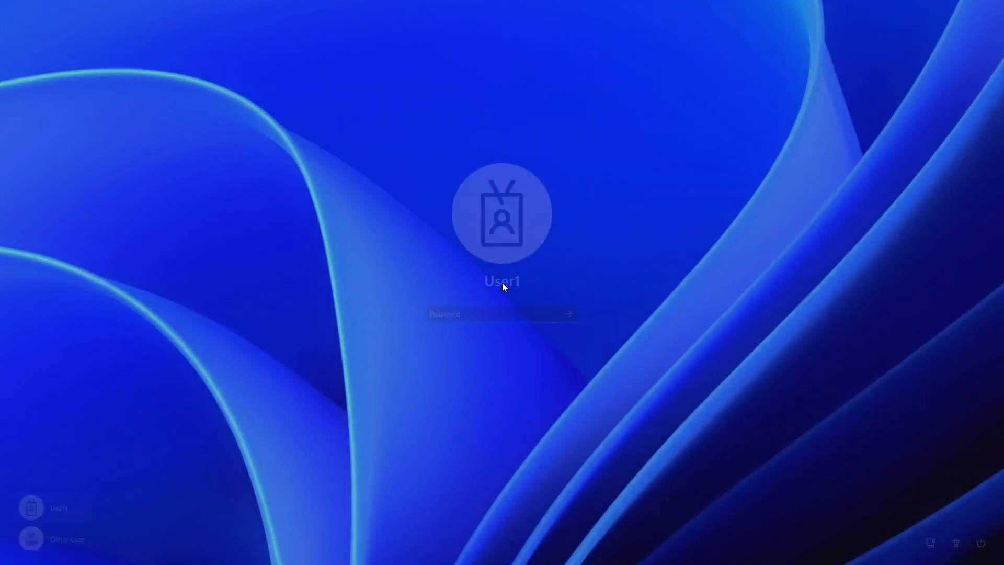
type("•••••••••")
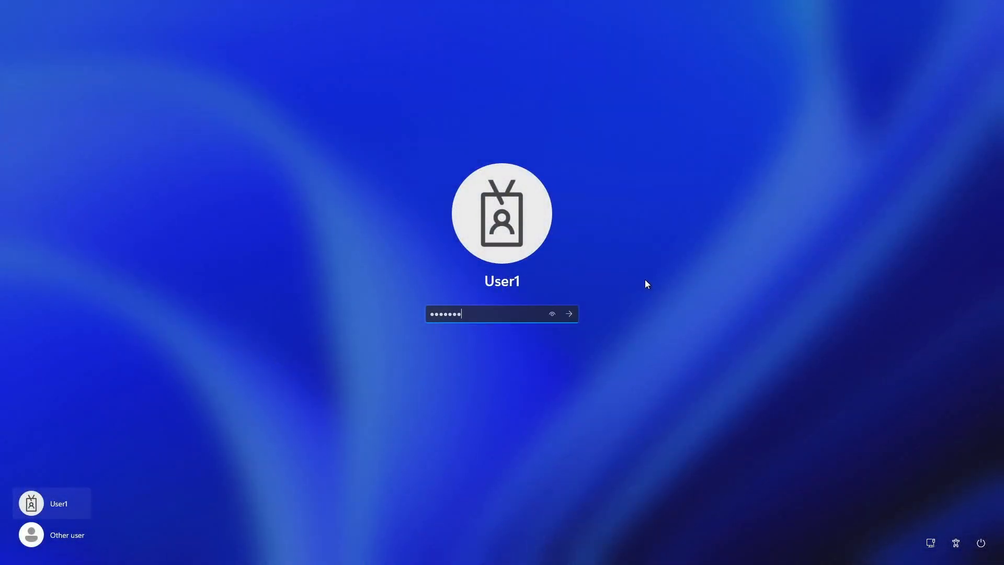
key("Return")
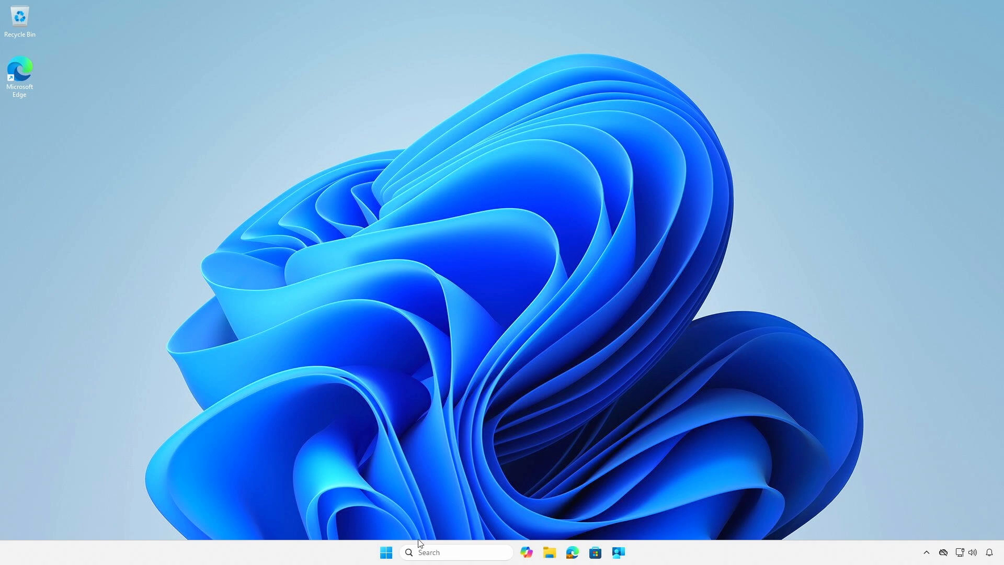
Open a non-elevated Terminal window and check the WSL version with wsl --version.
right_click(386, 557)
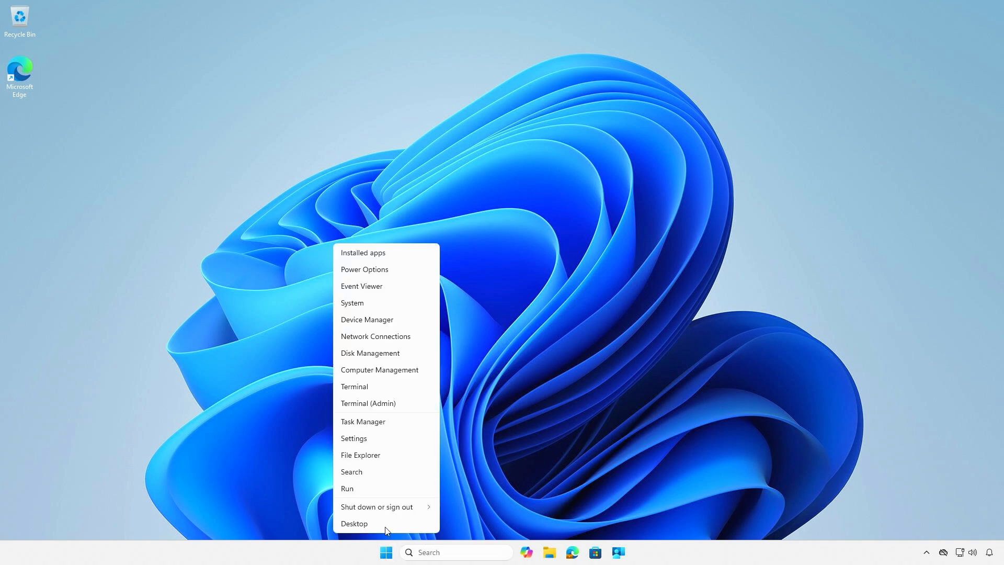
left_click(397, 387)
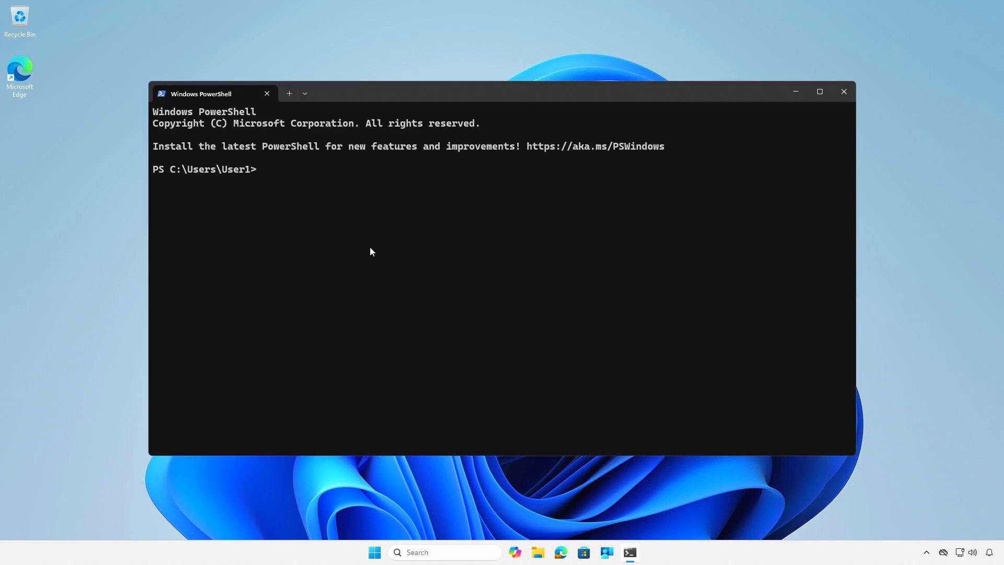
type("wsl --version")
key("Return")
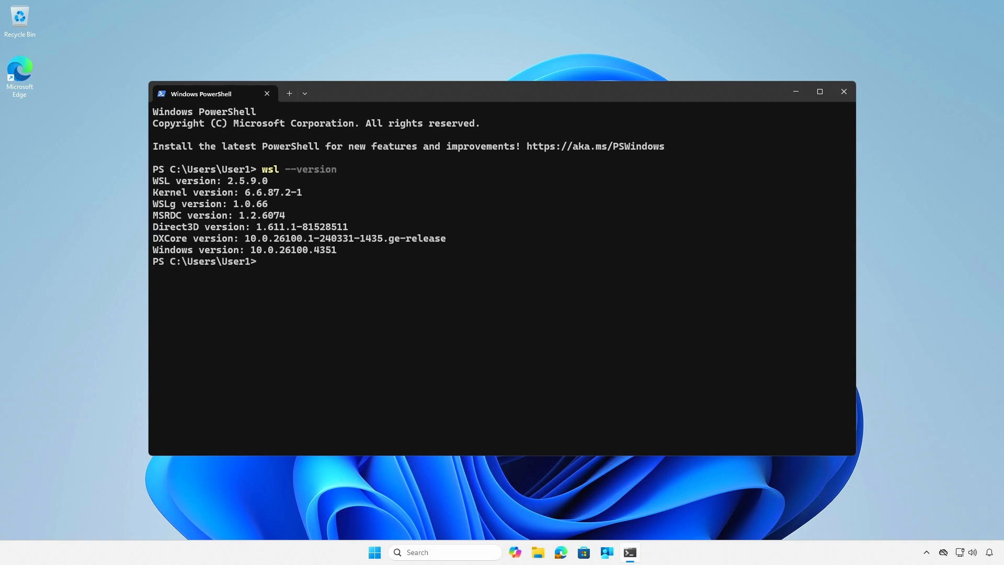
List the installed WSL distributions and their versions with wsl -l -v.
key("Return")
type("w")
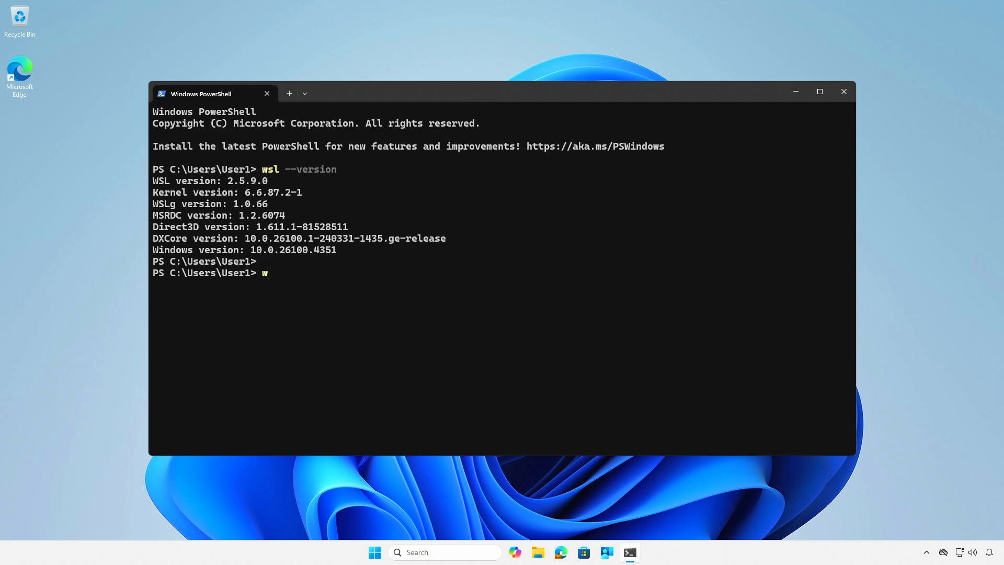
type("sl -l -v")
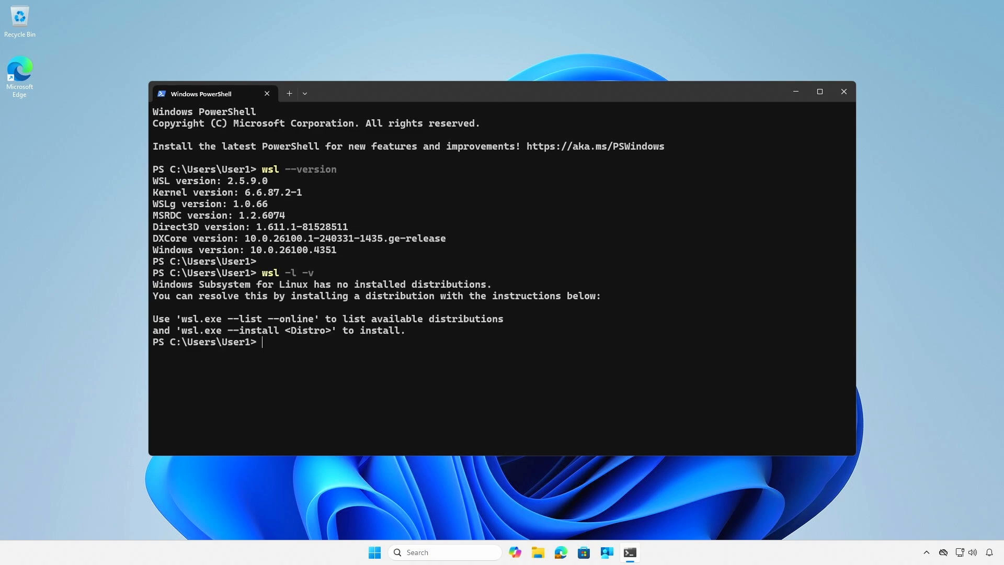
Minimize the terminal, search Windows for docker, and launch Docker Desktop.
left_click(795, 92)
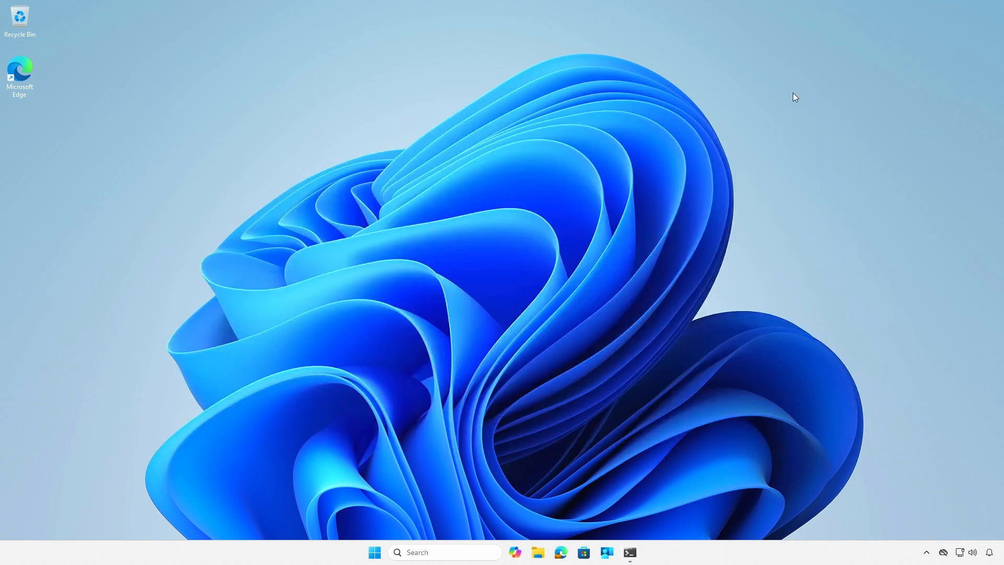
left_click(377, 555)
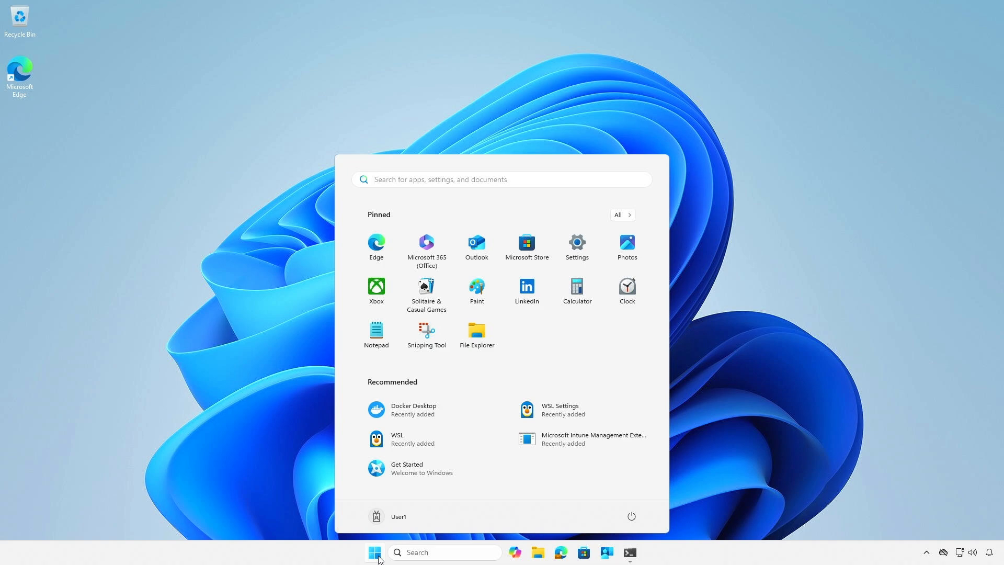
type("docker")
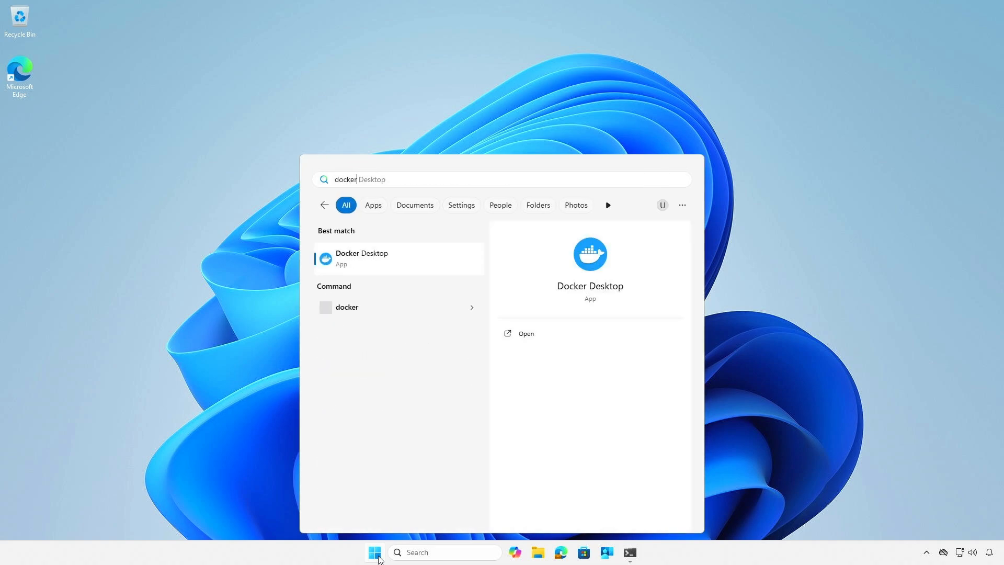
left_click(417, 268)
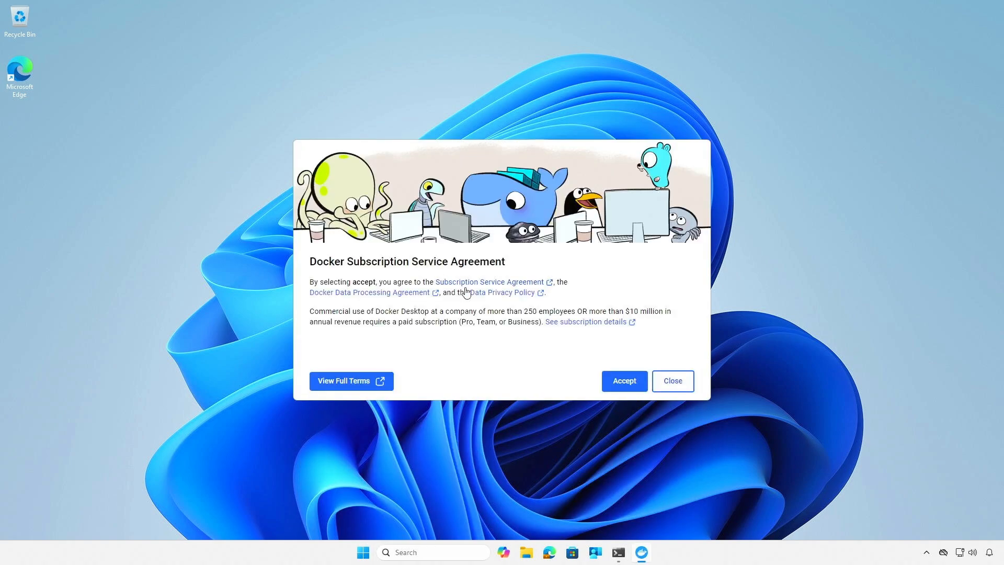
Accept the Docker Subscription Service Agreement and skip both the sign-in and the welcome survey.
left_click(622, 390)
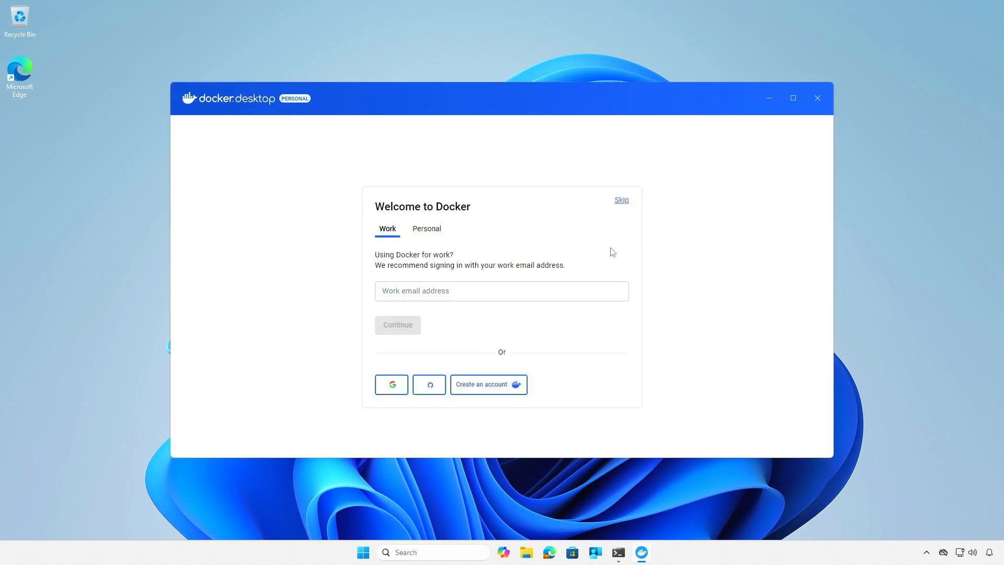
left_click(621, 201)
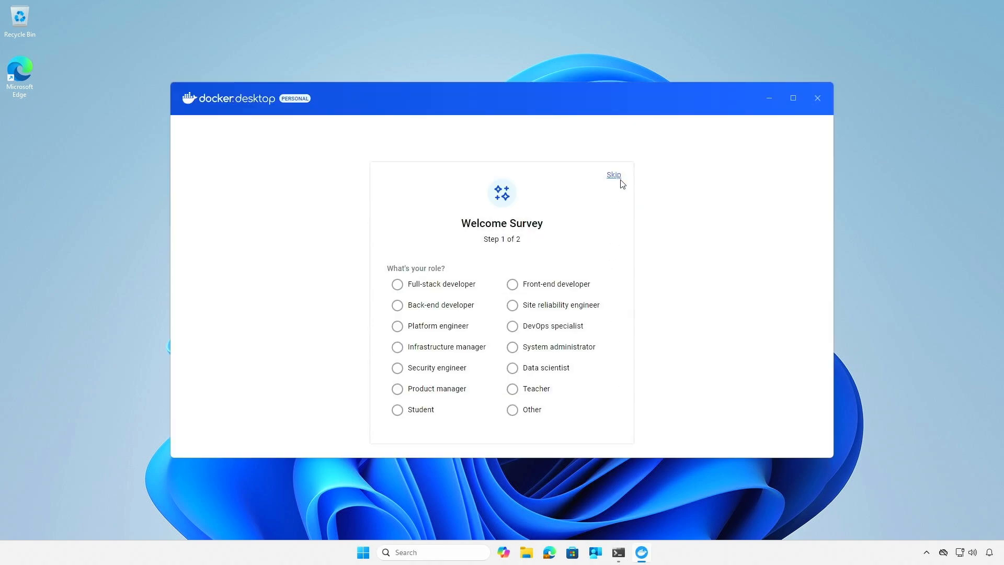
left_click(619, 175)
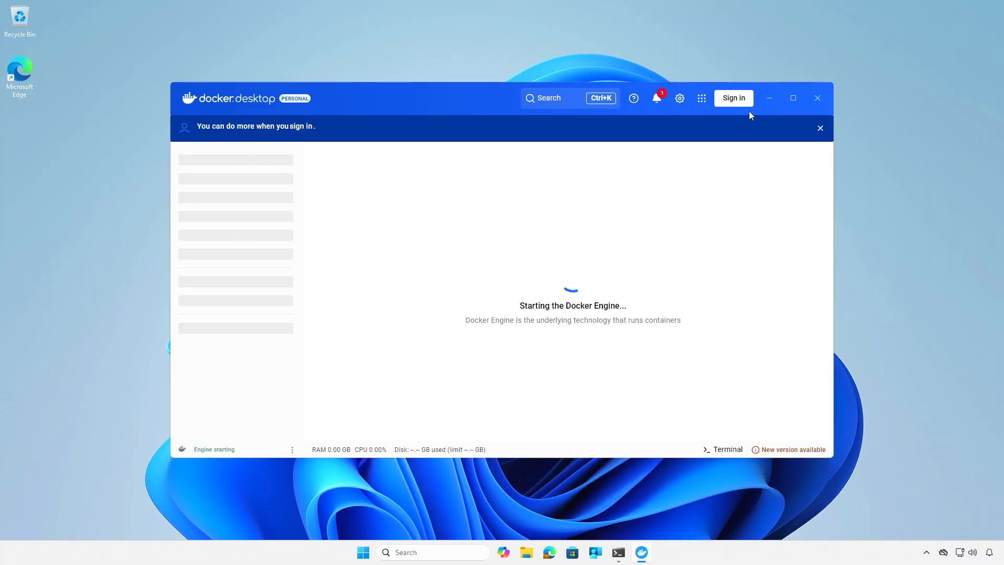
Minimize Docker Desktop, return to the PowerShell window, and clear its output with cls.
left_click(769, 99)
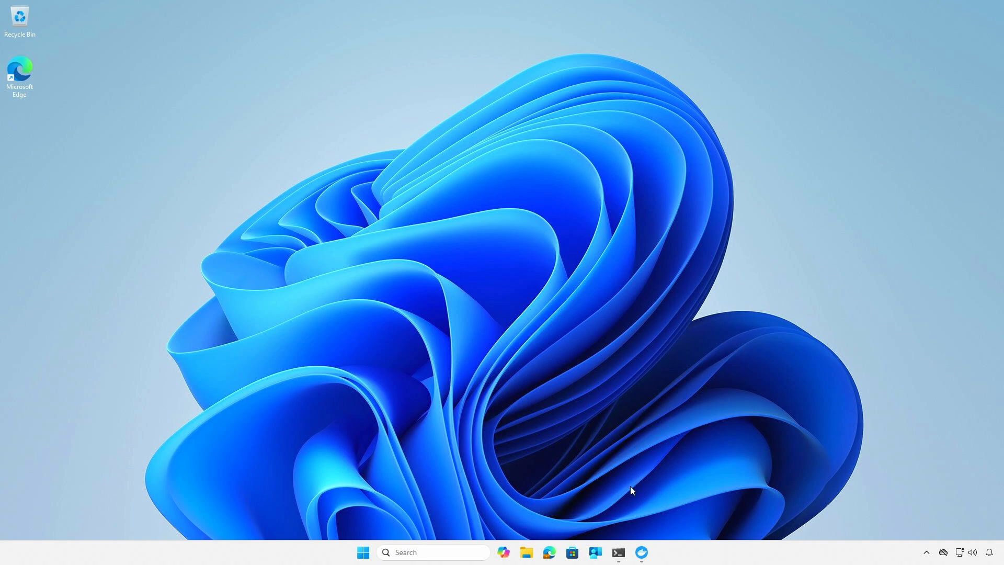
left_click(624, 554)
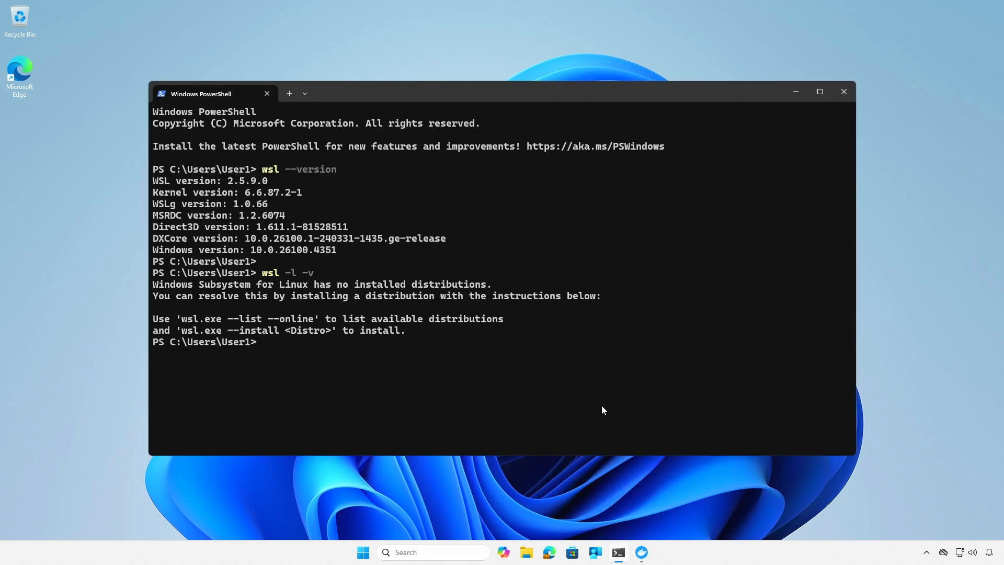
key("Return")
type("cls")
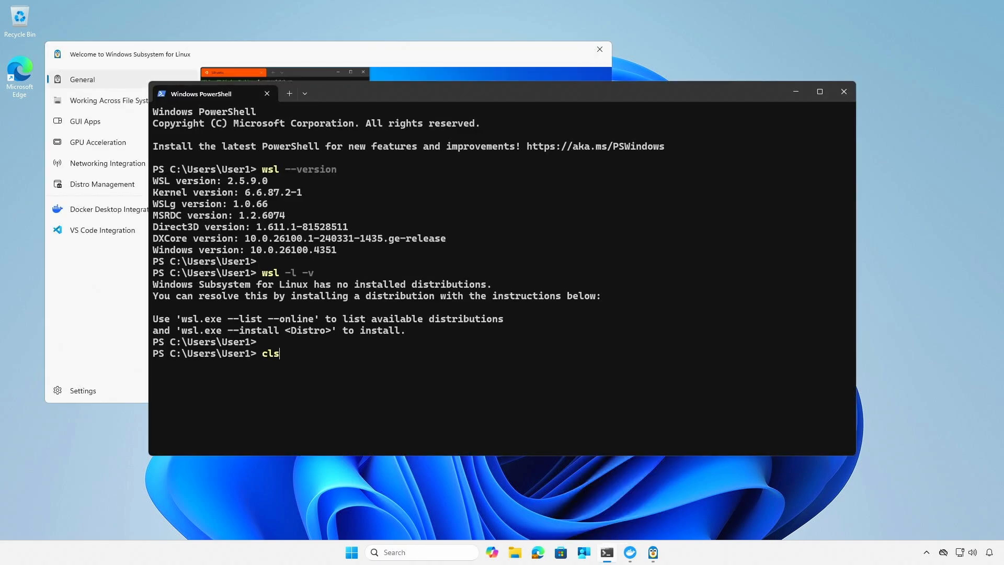
key("Return")
key("Return")
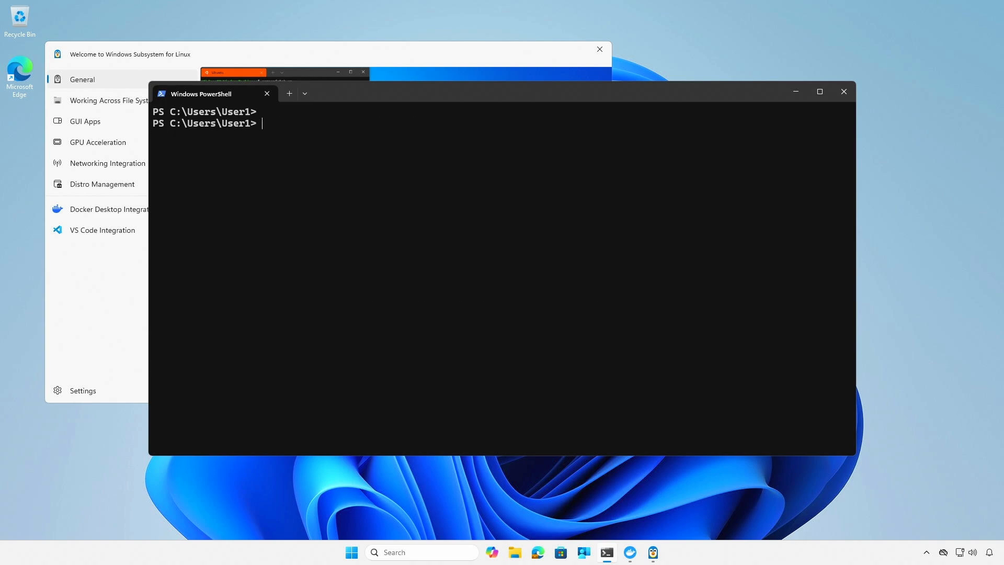
List the WSL distributions with their state and version again using wsl -l -v.
type("wsl -l -v")
key("Return")
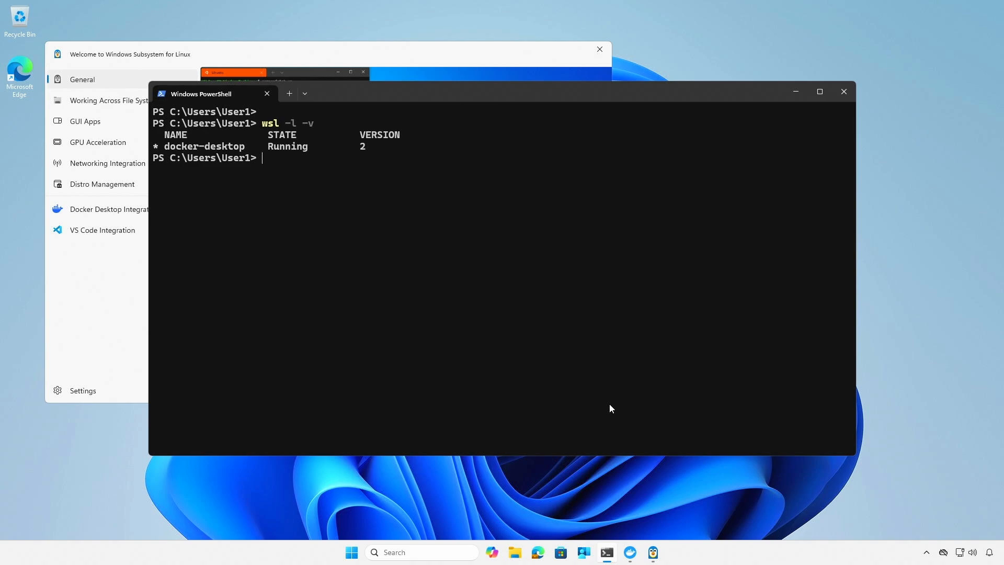
key("Return")
Minimize the terminal, close the Welcome to Windows Subsystem for Linux window, and check the Containers page in Docker Desktop.
left_click(795, 96)
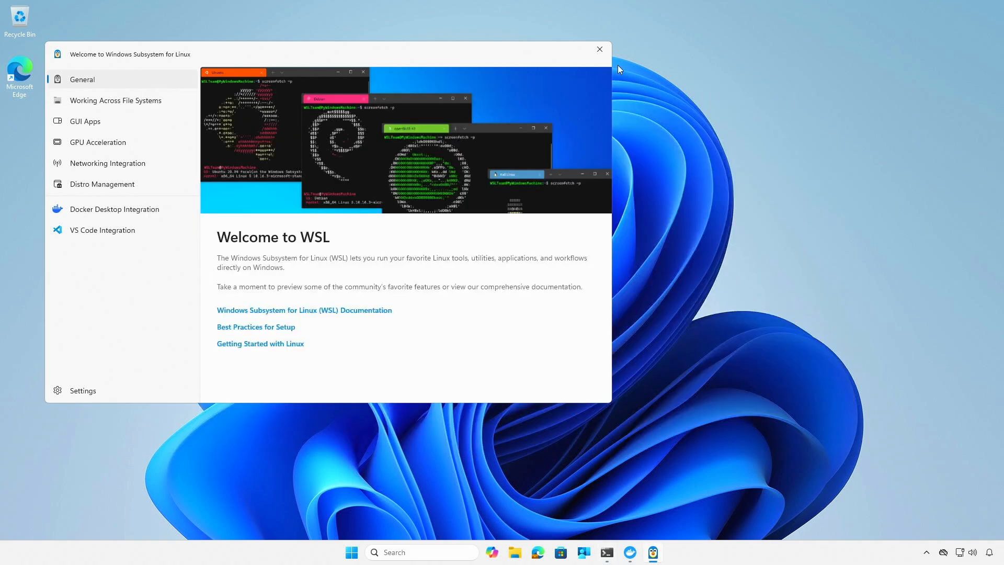
left_click(599, 49)
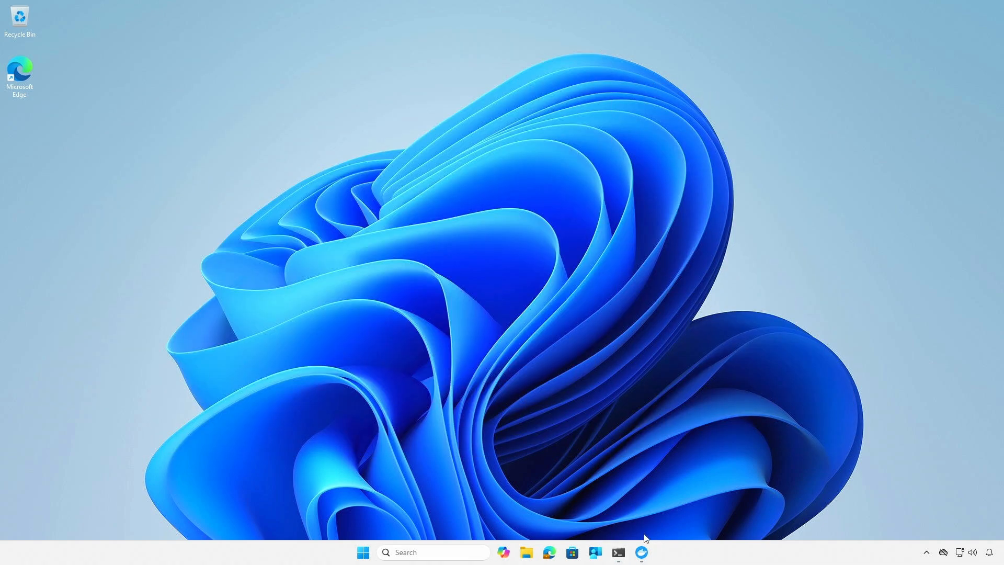
left_click(643, 550)
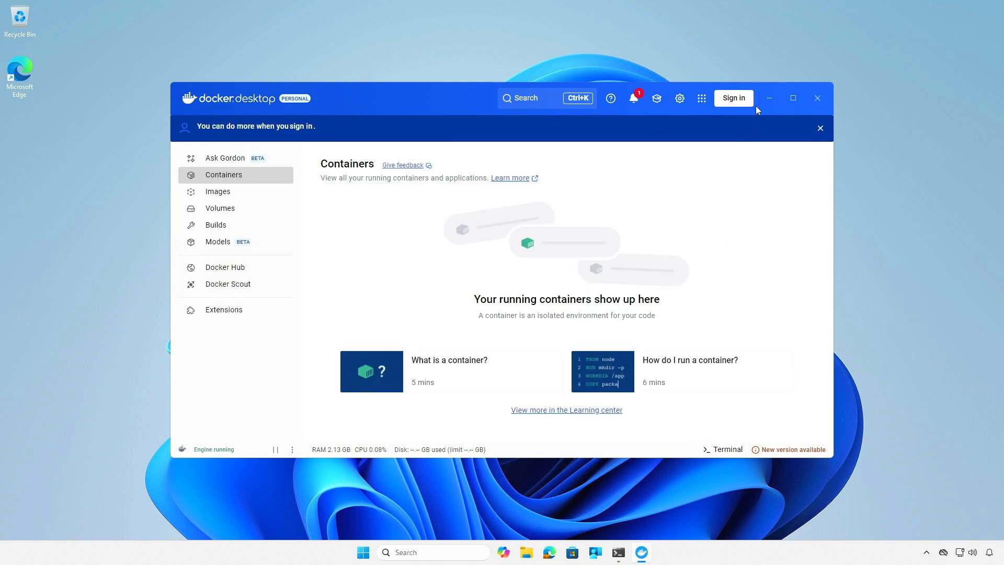
left_click(768, 98)
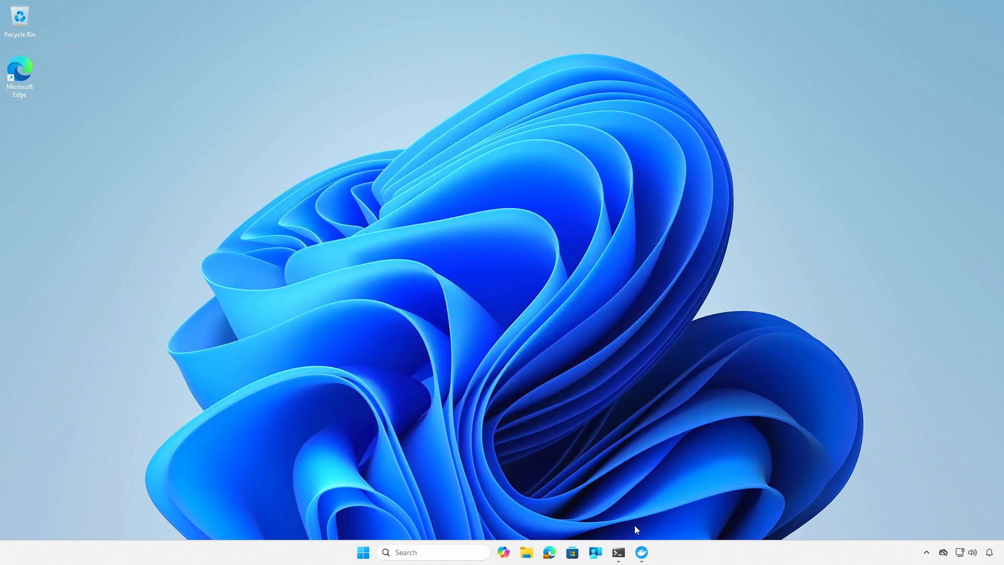
In PowerShell, start a detached nginx container named web with port mapping 80:80 using docker run -d -p 80:80 --name web nginx.
left_click(619, 552)
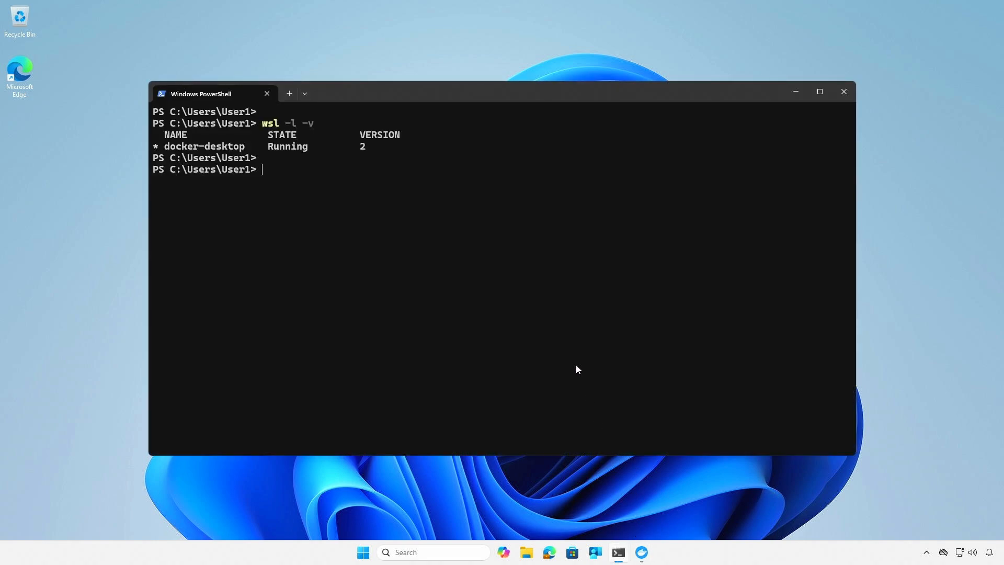
type("docker run -d -p 80:")
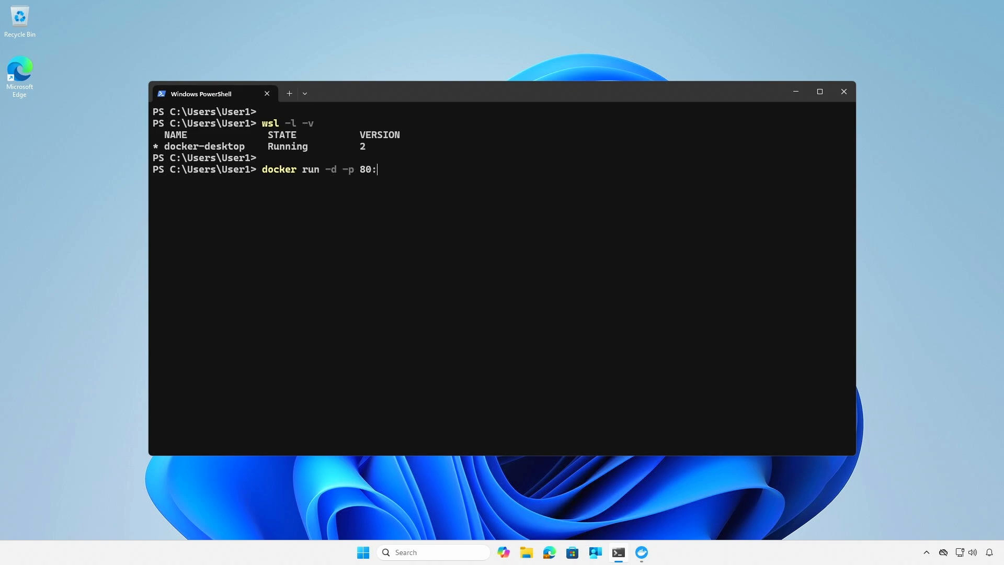
type("80 --name web nginx")
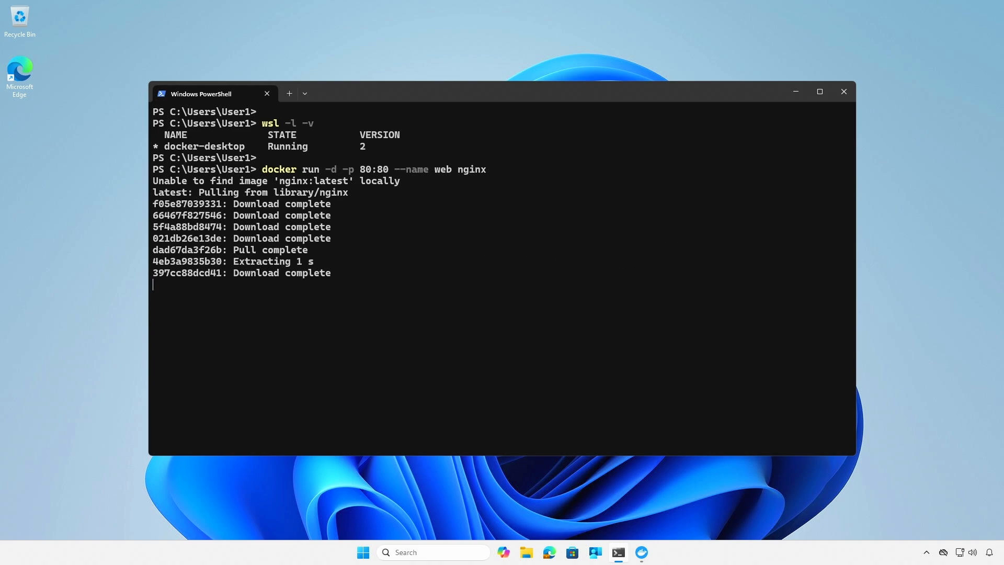
key("Return")
List all Docker containers with docker ps -a.
type("d")
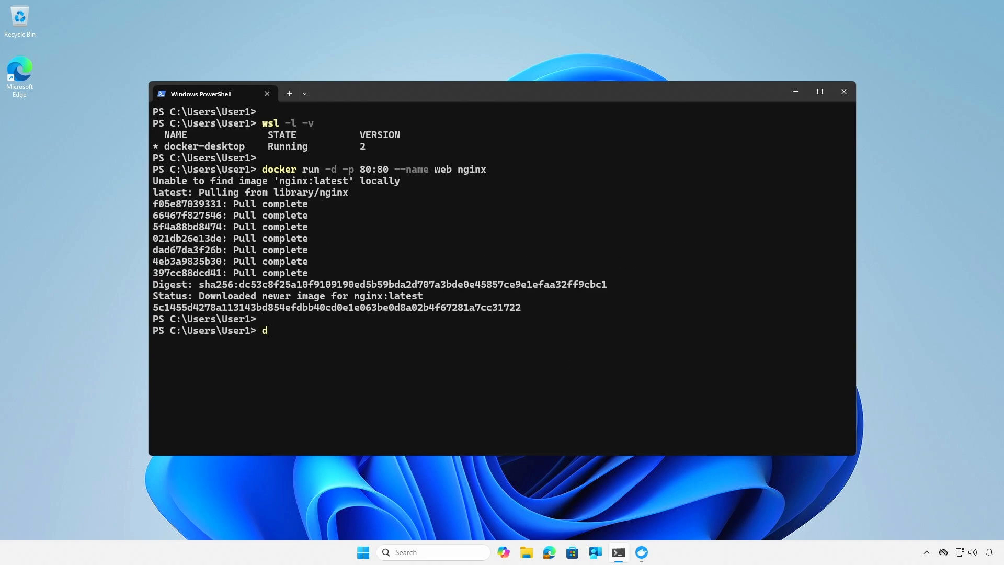
type("ocker ps -a")
key("Return")
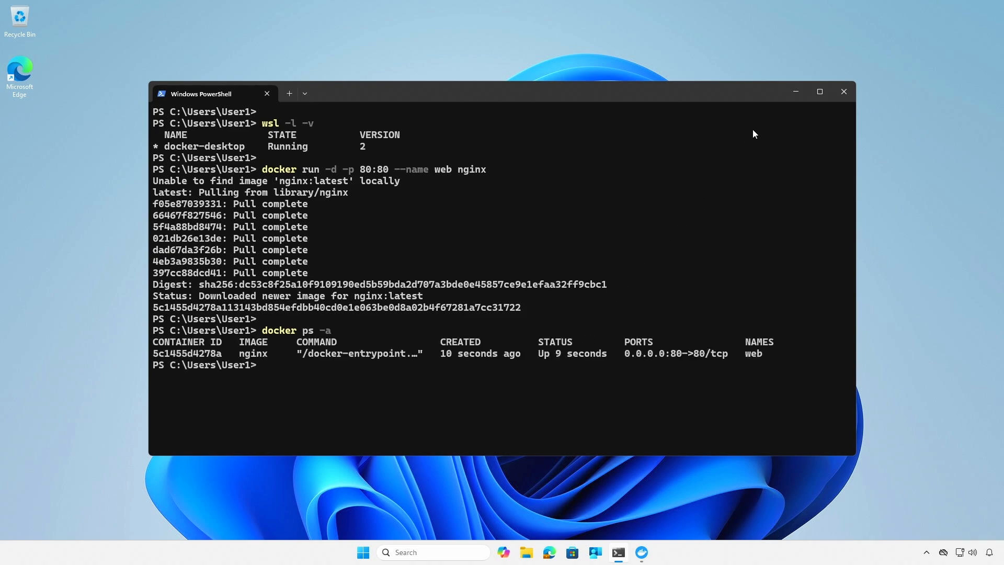
Switch to Docker Desktop, view the web container's 80:80 page in the browser, and minimize the browser.
left_click(792, 97)
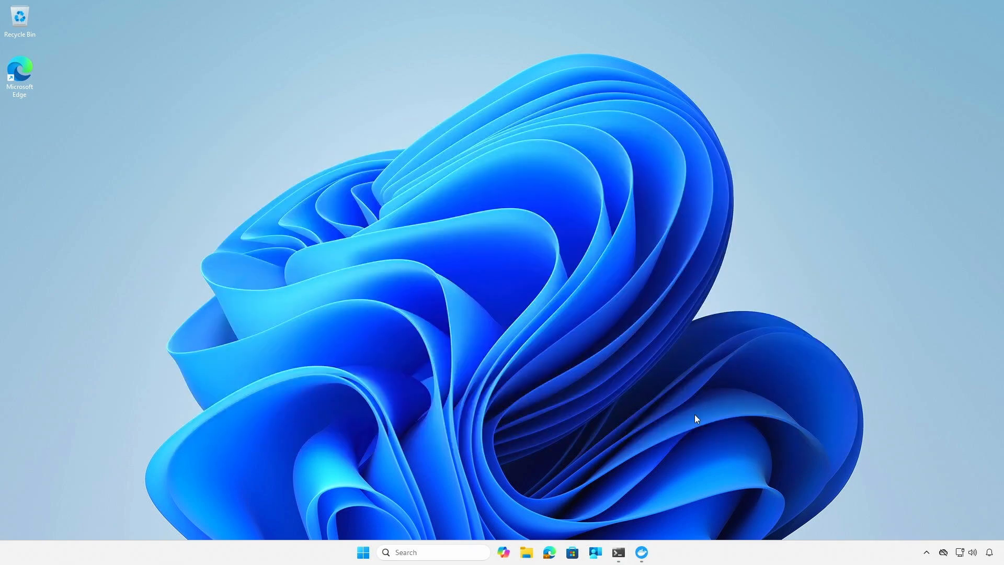
left_click(643, 553)
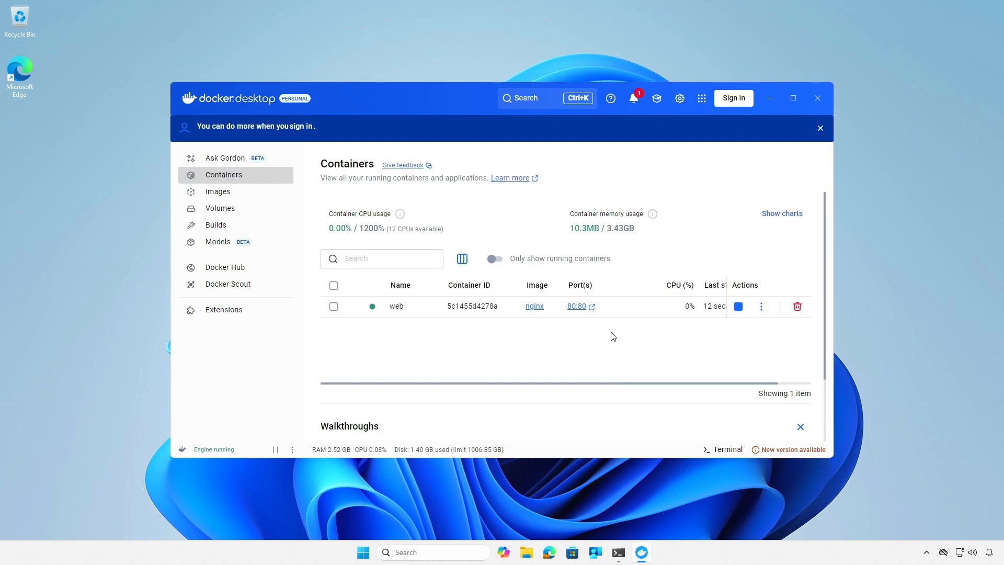
left_click(592, 308)
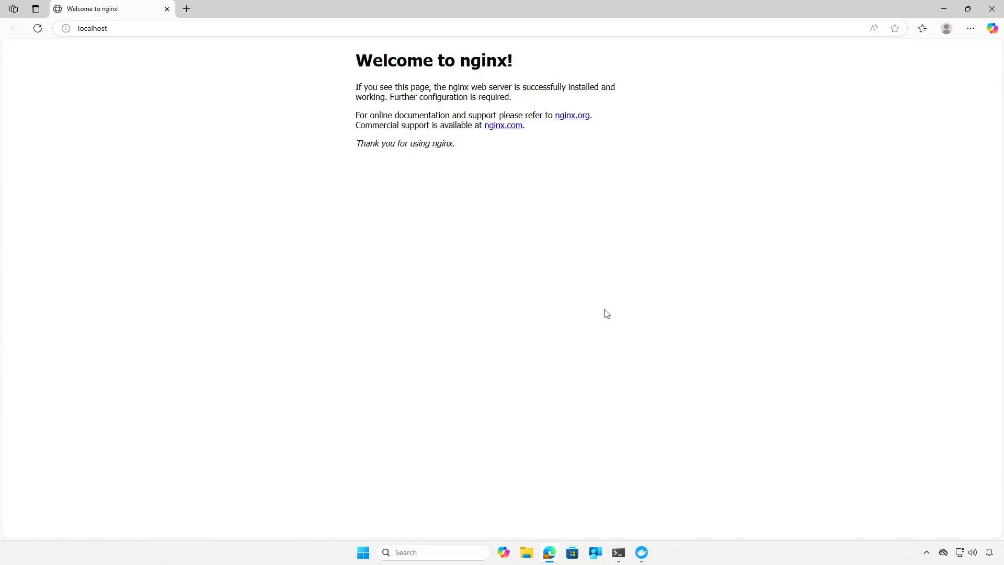
left_click(945, 9)
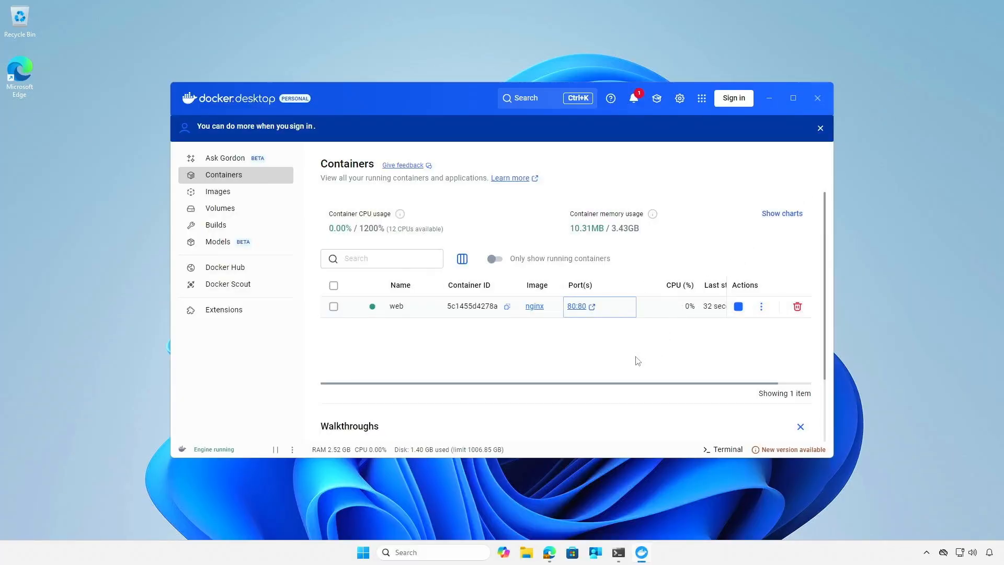
Search Docker Hub for phpmyadmin and open the Docker Official Image's page.
left_click(241, 271)
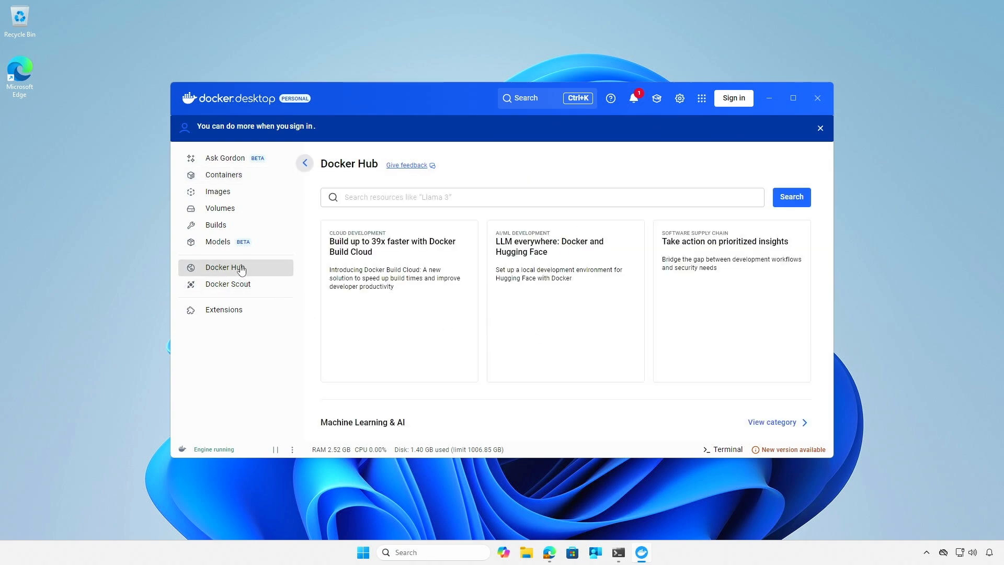
left_click(472, 196)
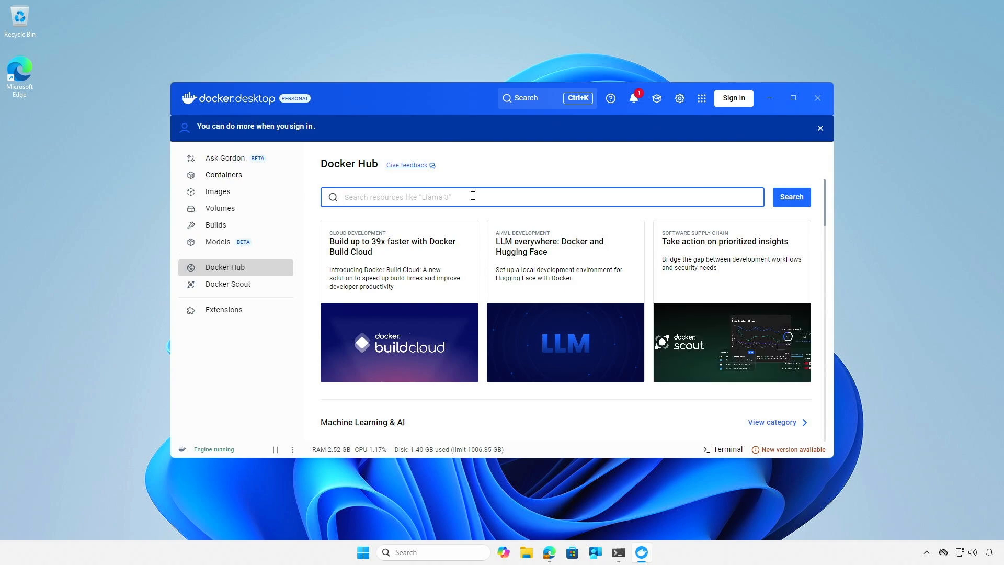
type("phpmyad")
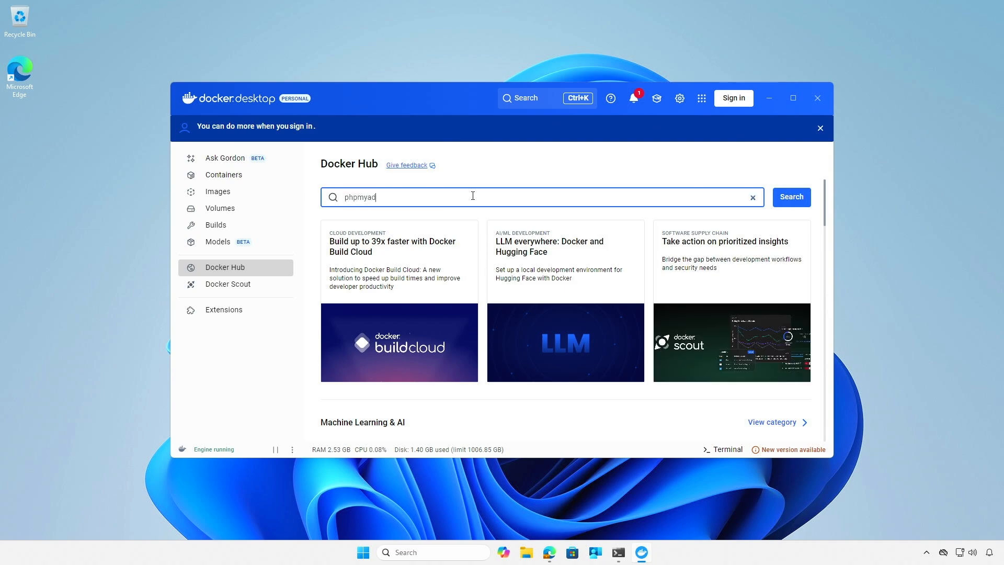
type("min")
key("Return")
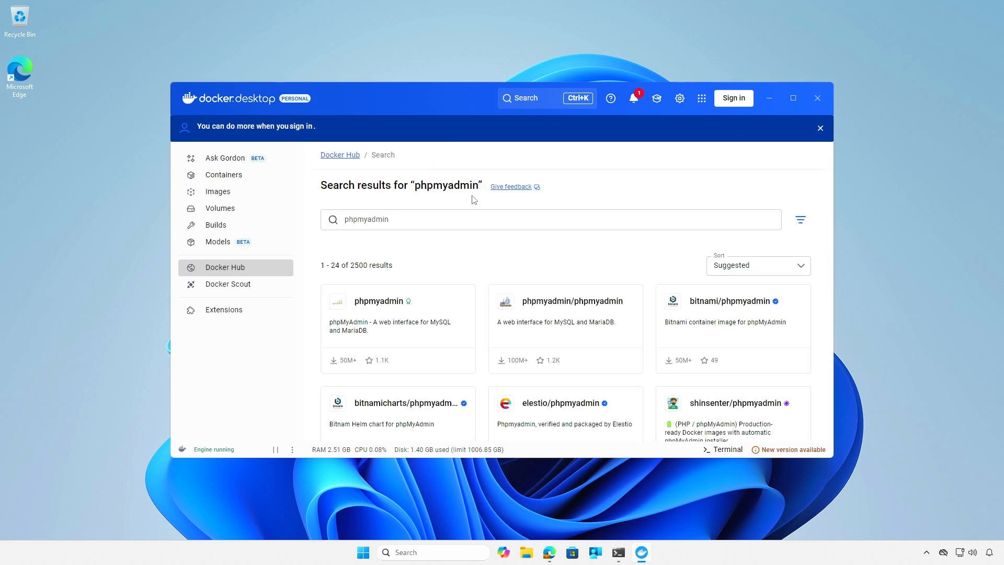
left_click(429, 319)
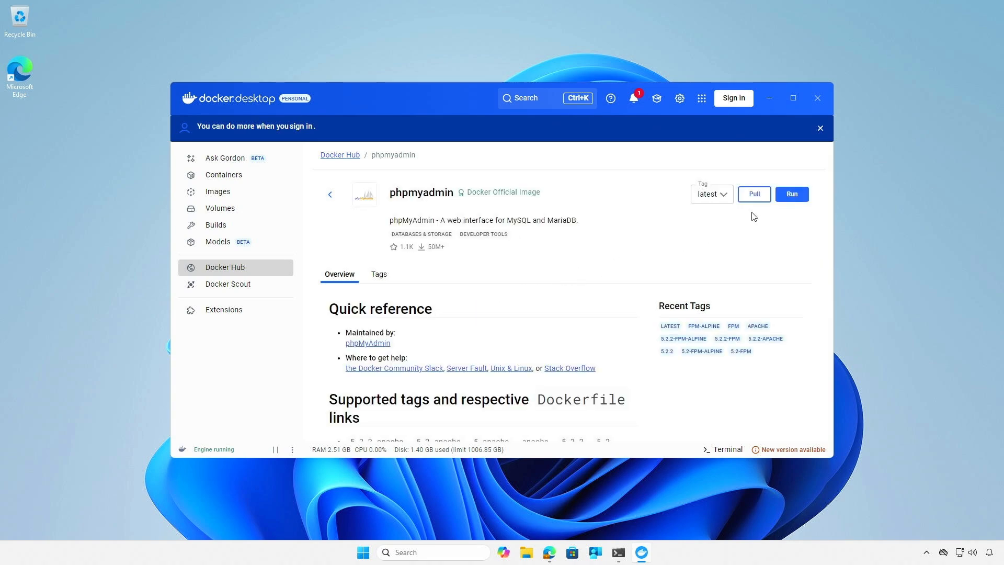
Run the latest phpmyadmin image as a container named phpmyadmin with host port 0 for a randomly assigned port.
left_click(793, 196)
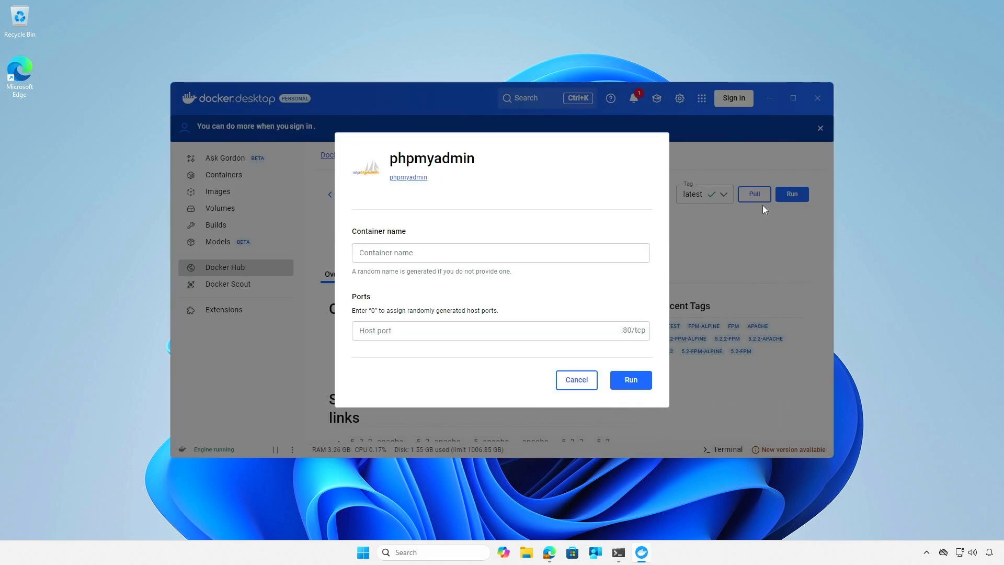
left_click(597, 252)
type("php")
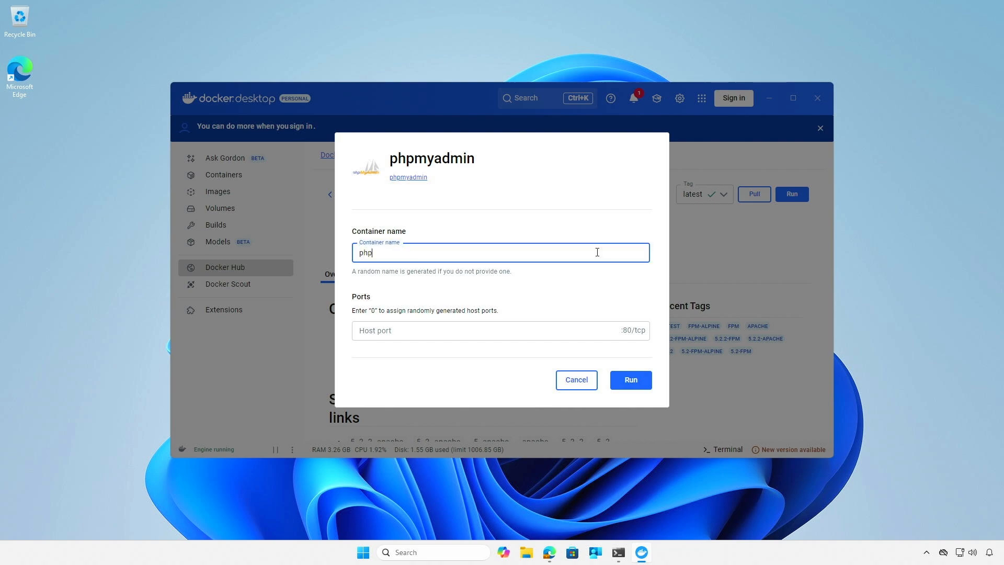
type("myadmin")
left_click(558, 336)
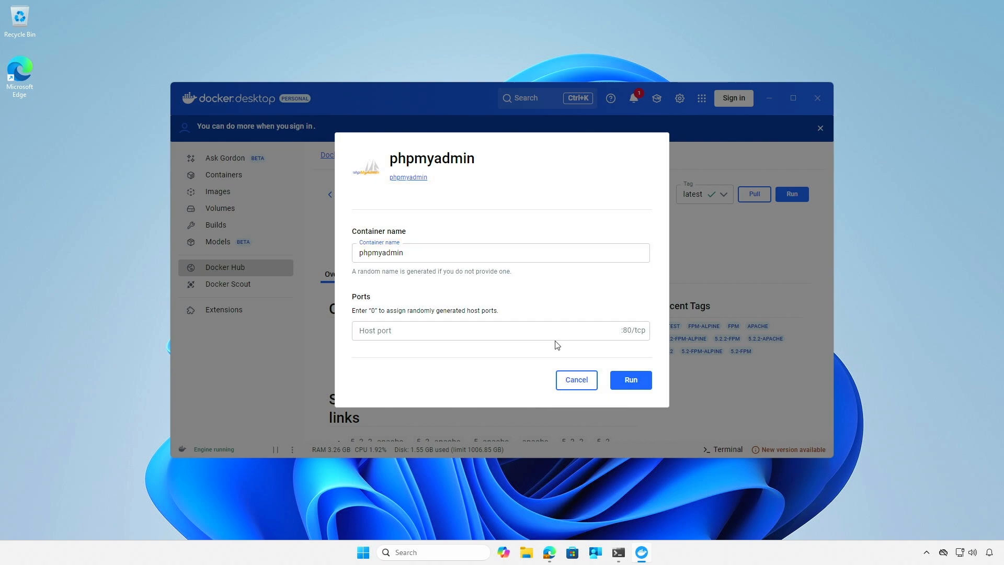
type("0")
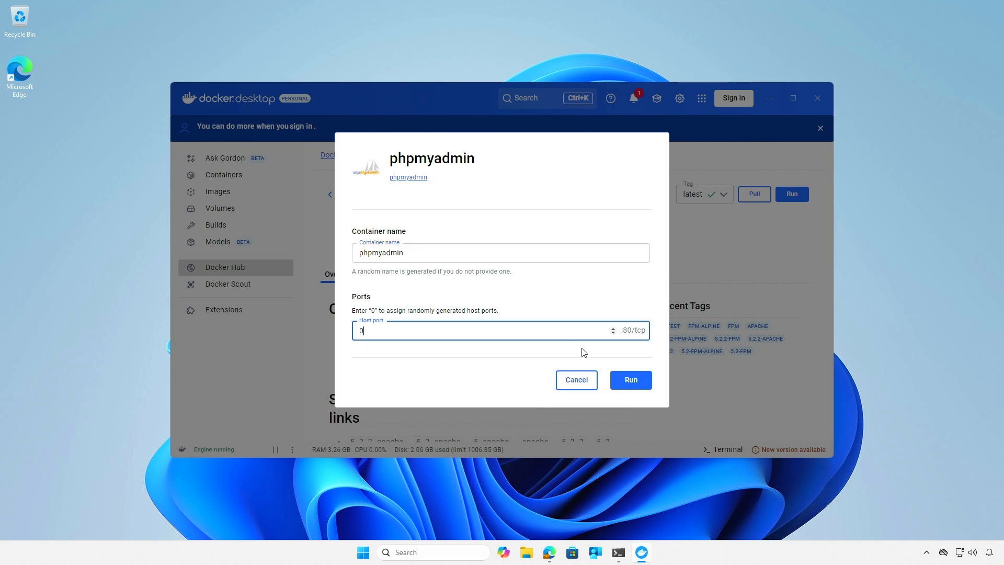
left_click(631, 381)
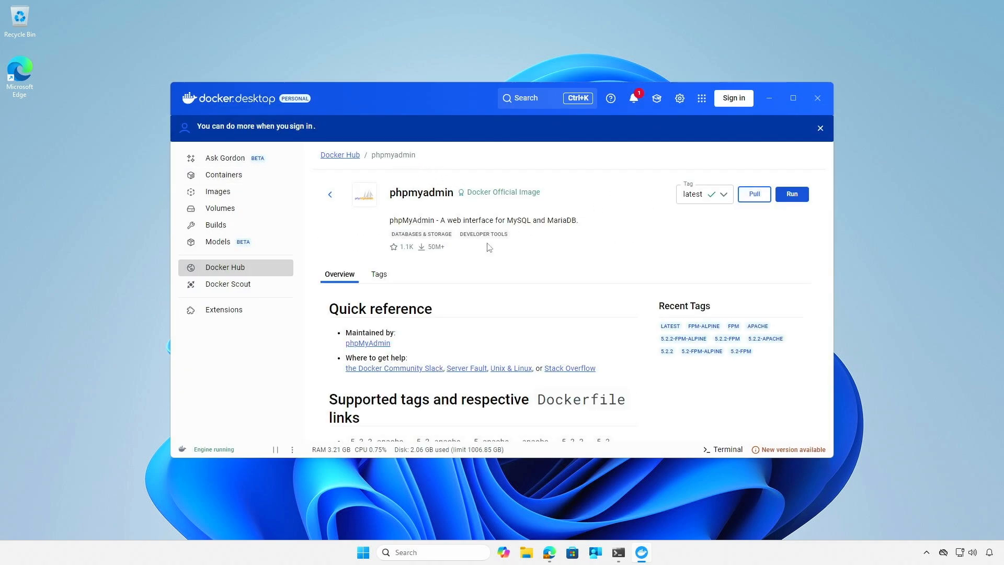
Go to the container list and open the phpmyadmin container's published port in the browser.
left_click(272, 177)
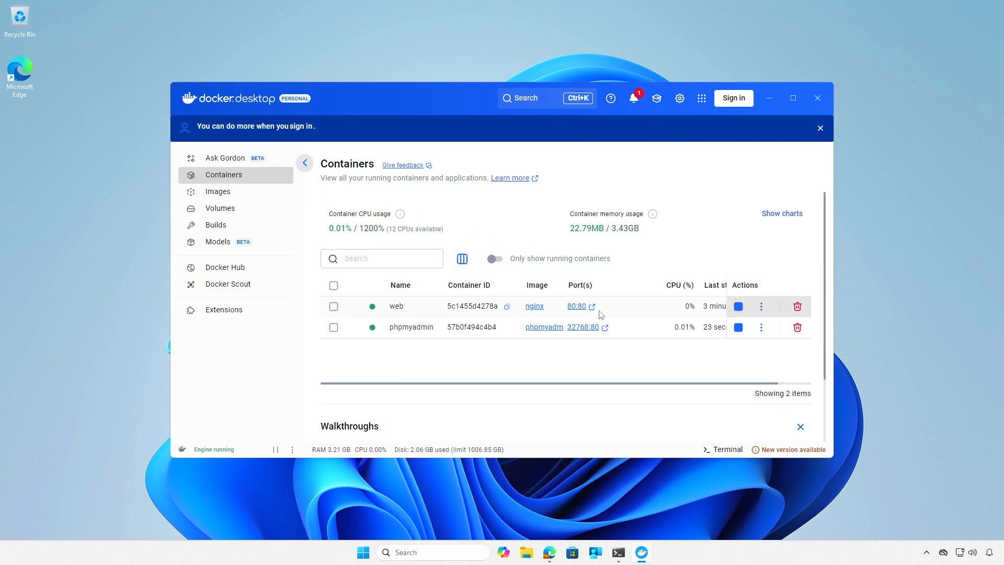
left_click(602, 328)
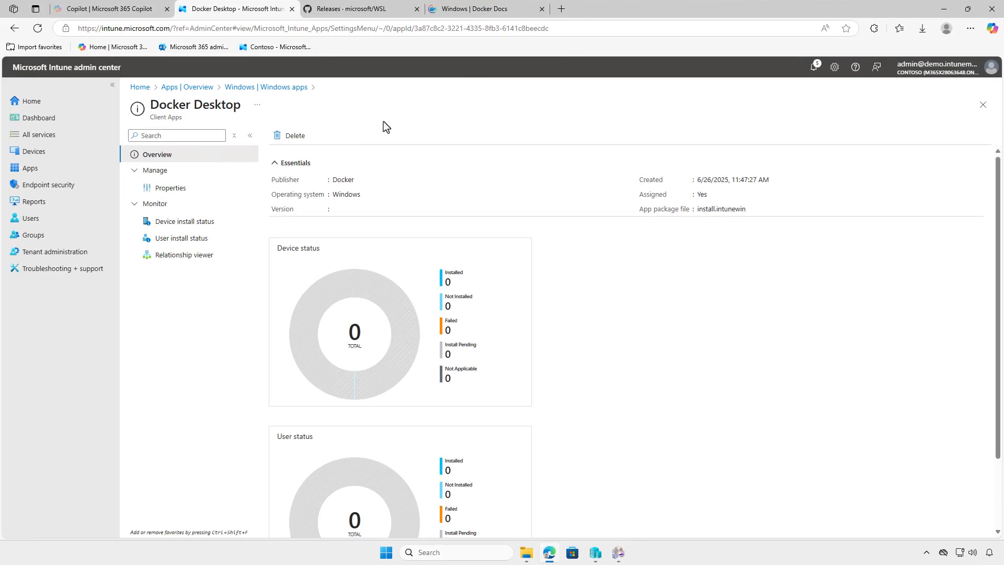
Switch to the Intune admin center, refresh the Docker Desktop app overview, and open its device install status.
left_click(38, 28)
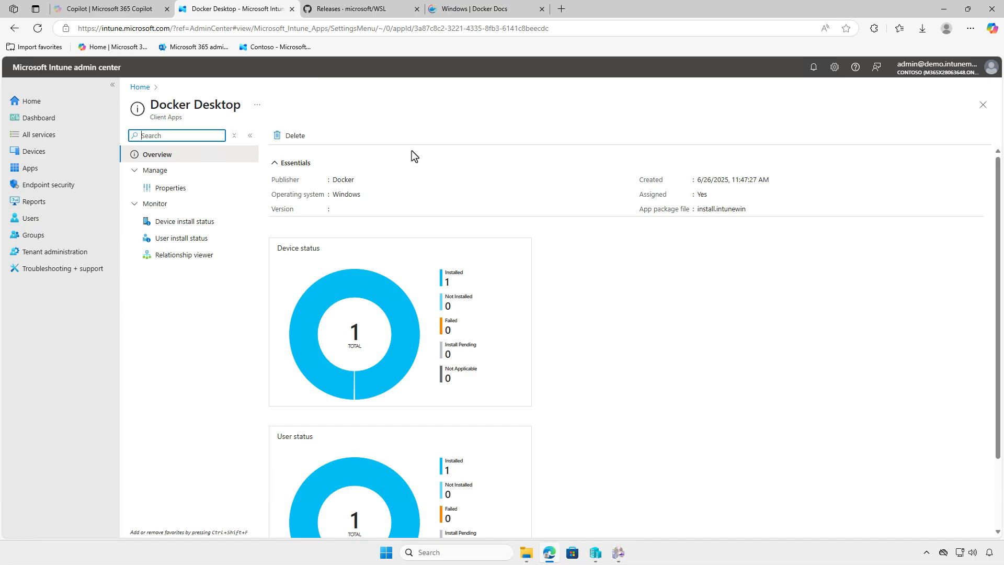
left_click(193, 227)
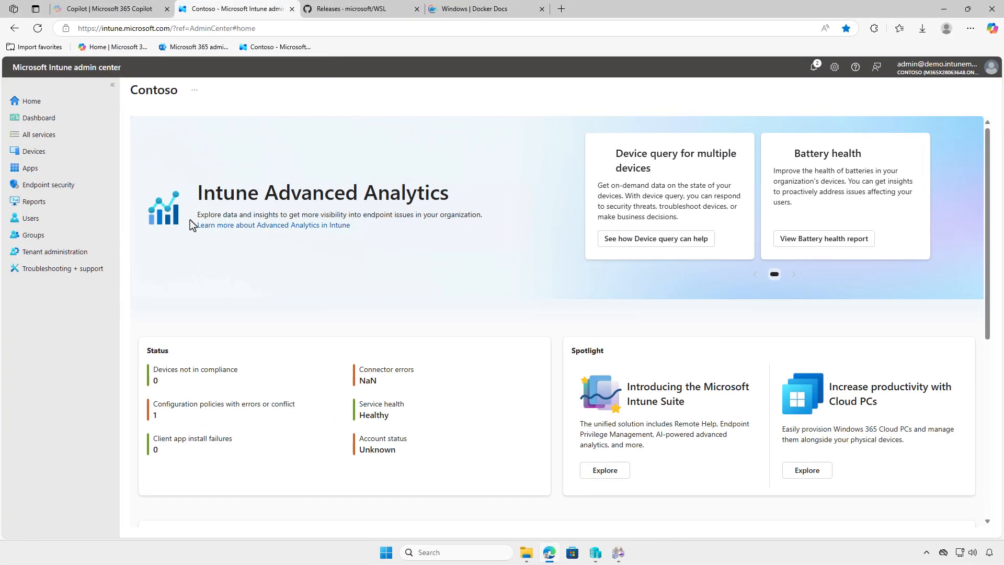
Open the Docker Desktop app's properties from the Windows apps list and open its assignments for editing.
left_click(63, 168)
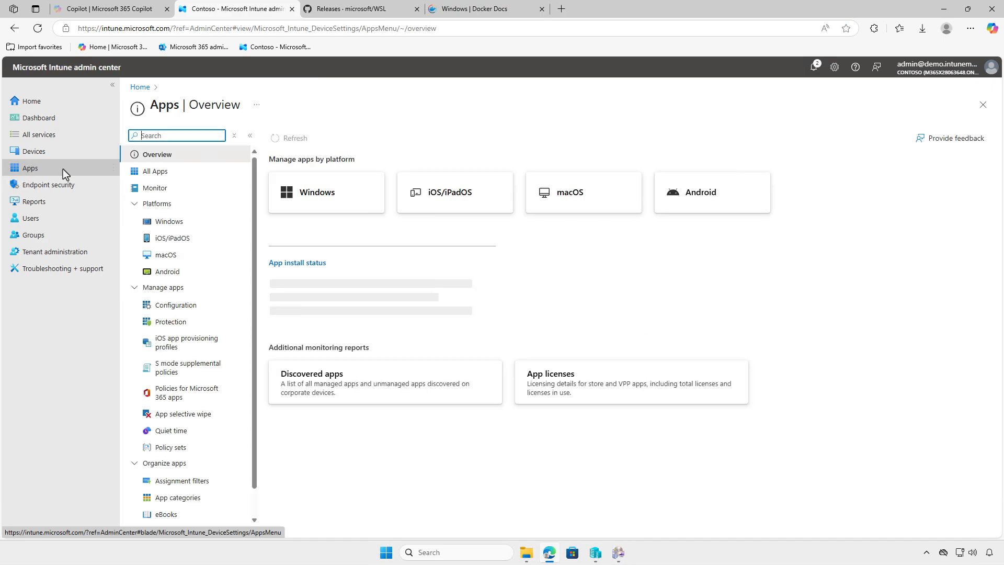
left_click(191, 224)
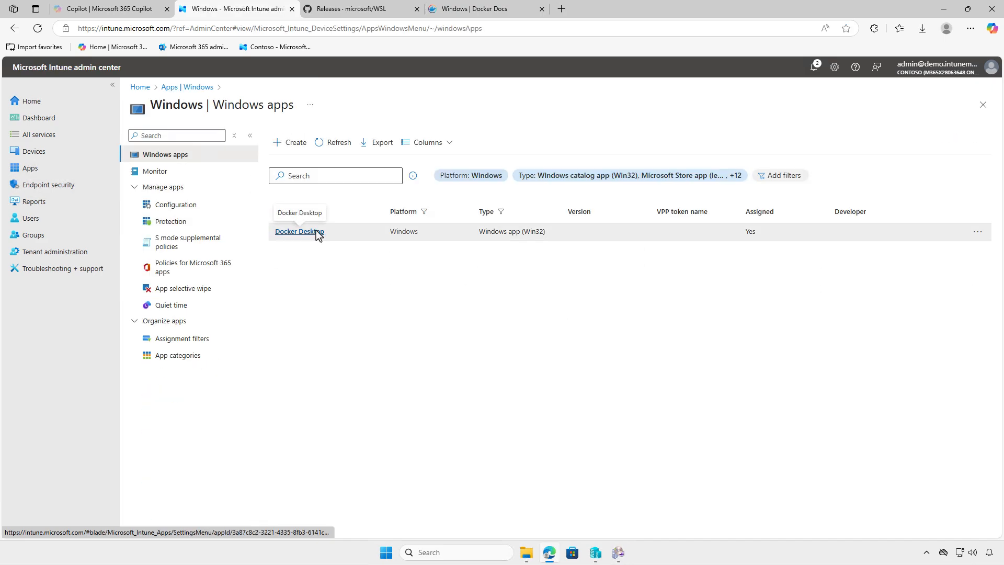
left_click(317, 232)
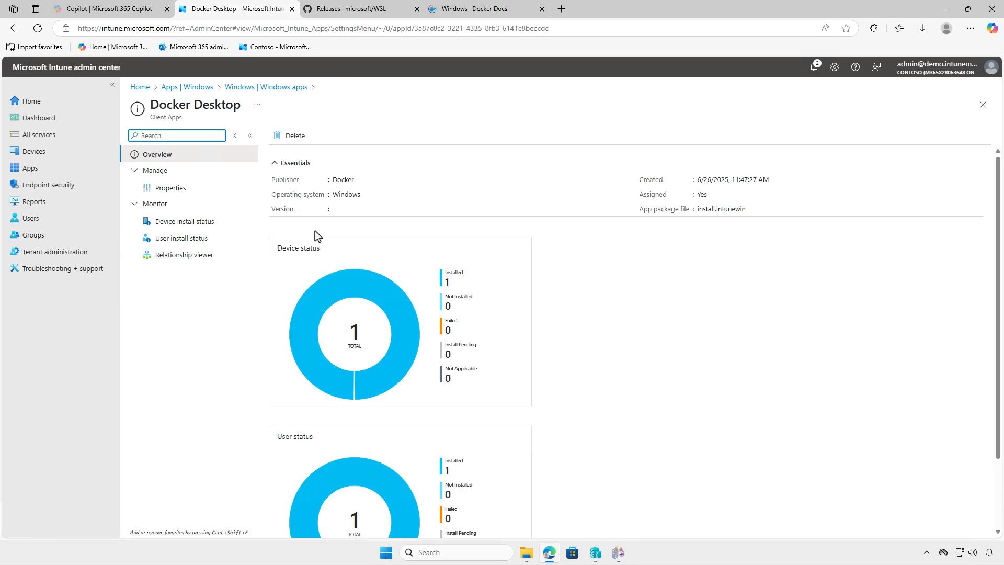
left_click(198, 189)
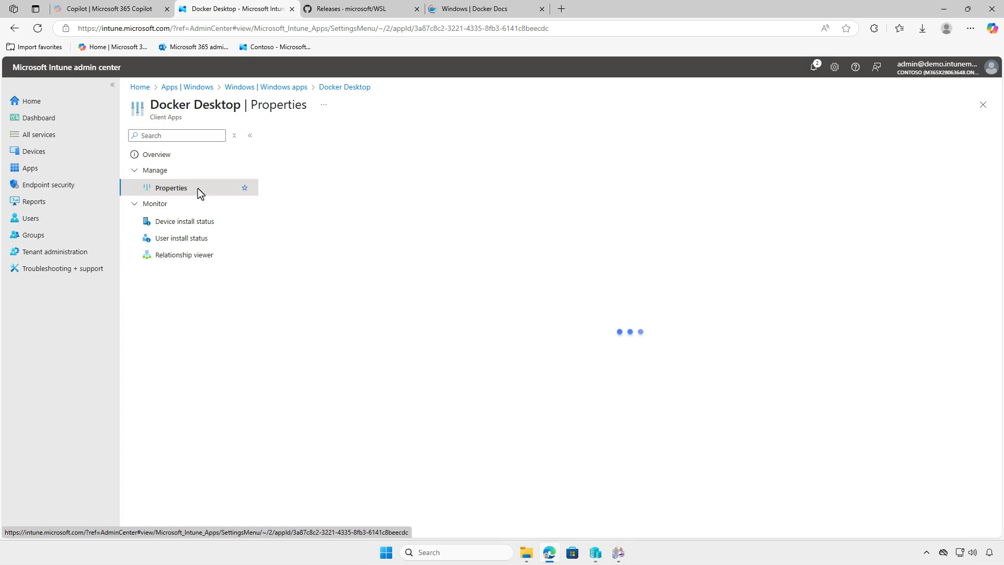
scroll(747, 366, "down", 4)
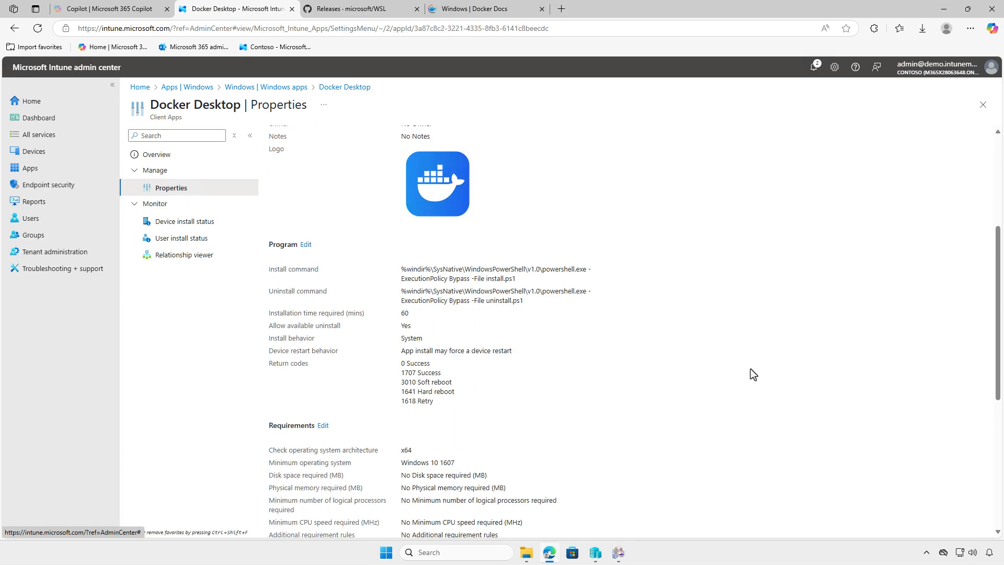
scroll(751, 368, "down", 5)
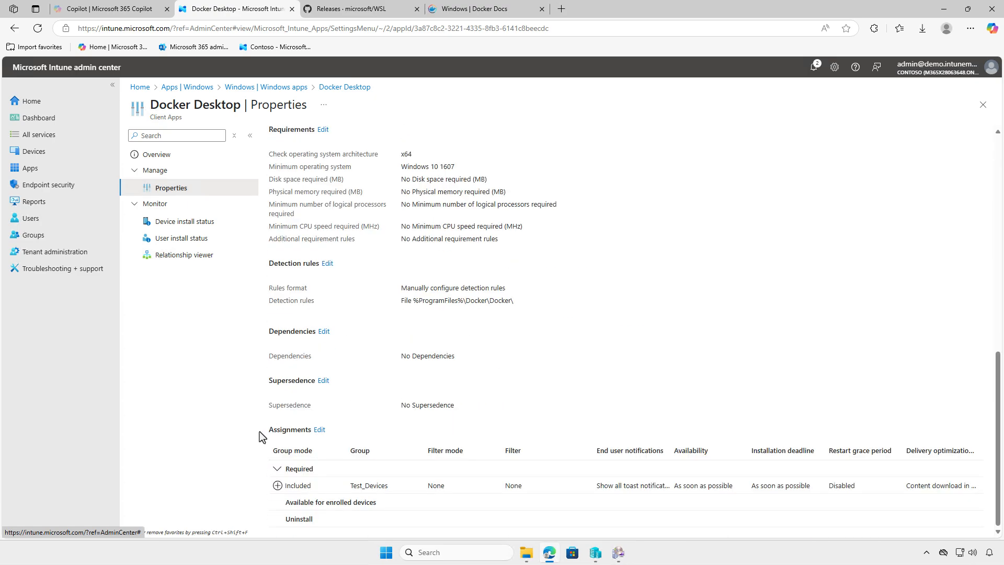
left_click(319, 429)
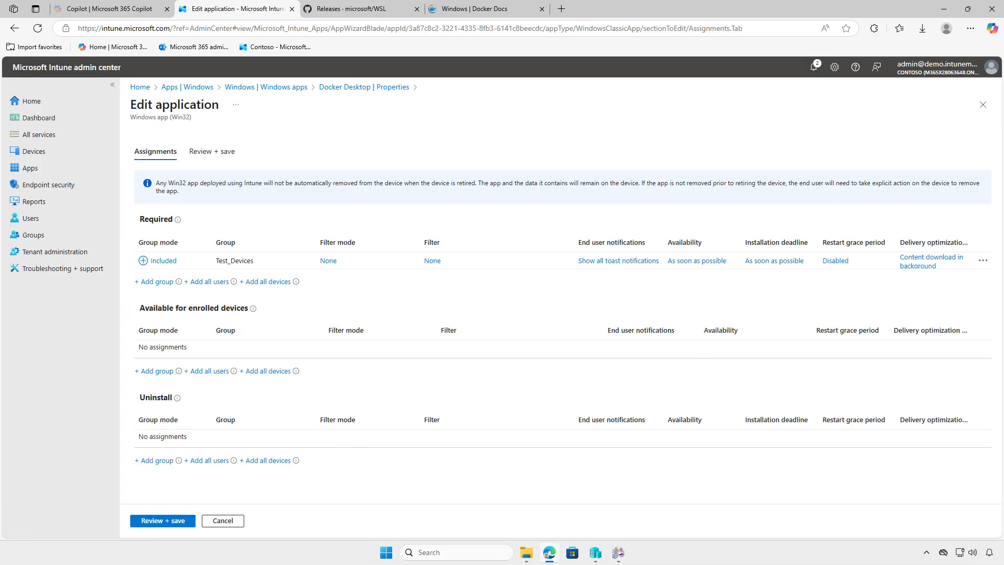
Remove the Test_Devices group from Docker Desktop's required assignments, add it to the uninstall assignments, and save the application.
left_click(983, 262)
left_click(962, 269)
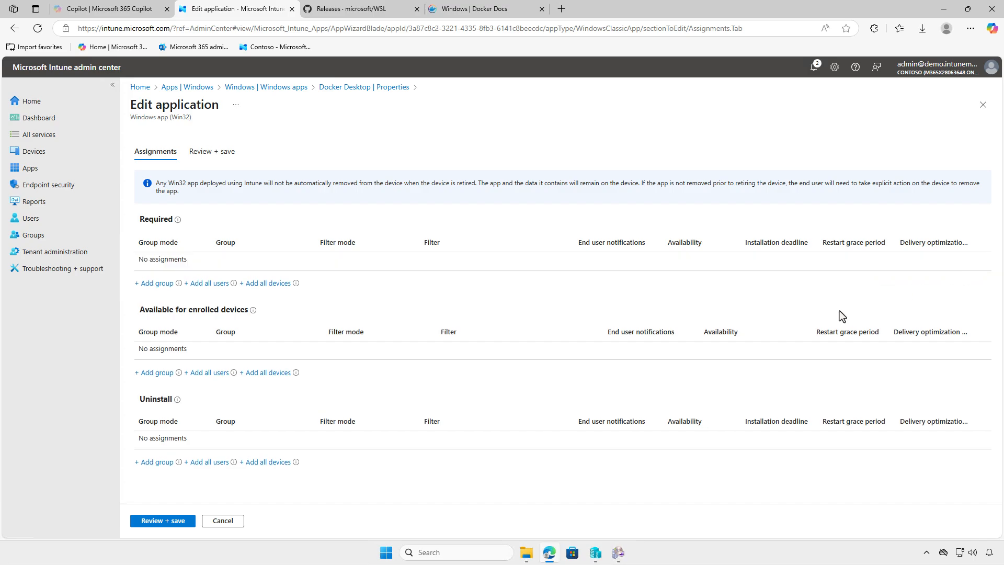
left_click(155, 462)
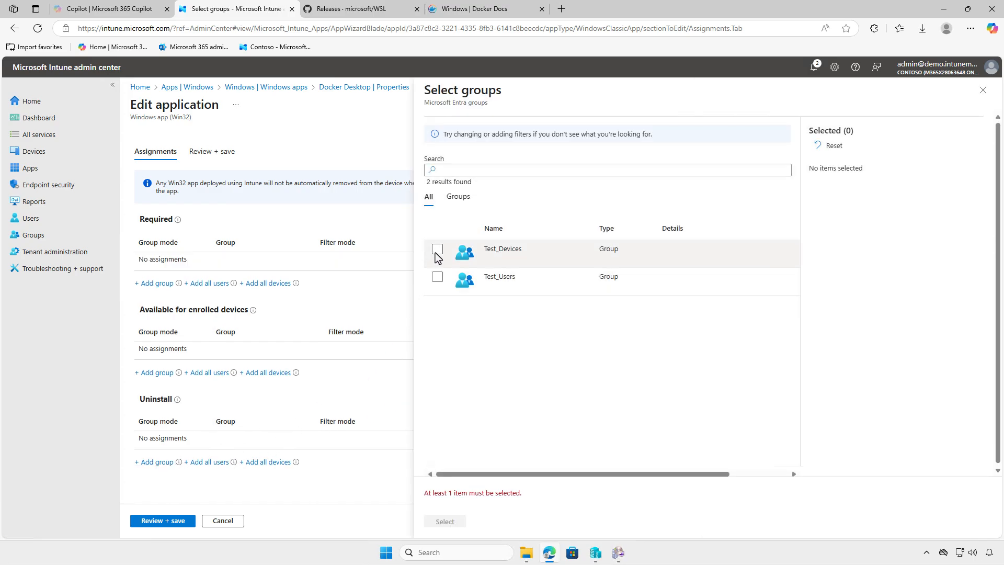
left_click(437, 249)
left_click(445, 521)
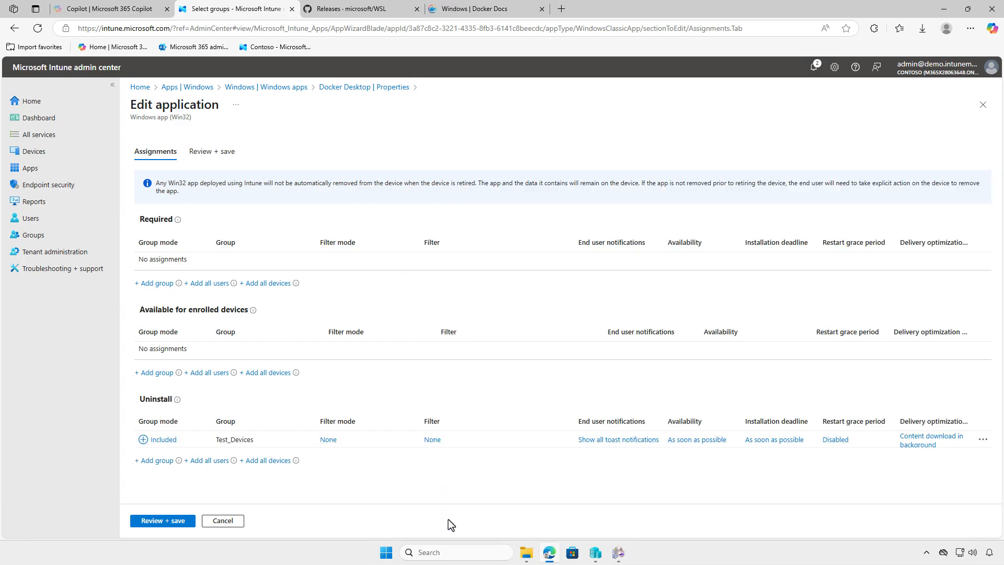
left_click(169, 521)
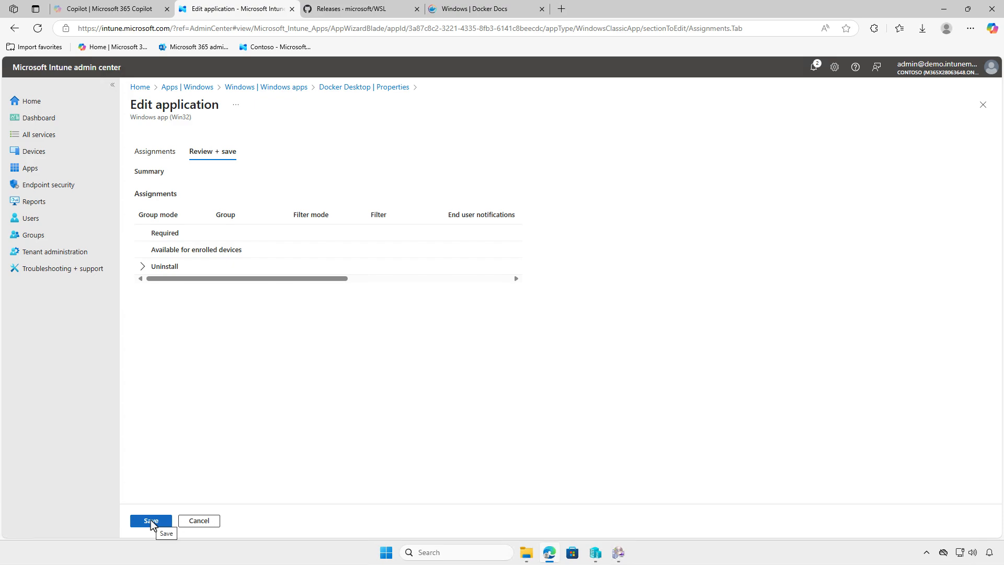
left_click(151, 521)
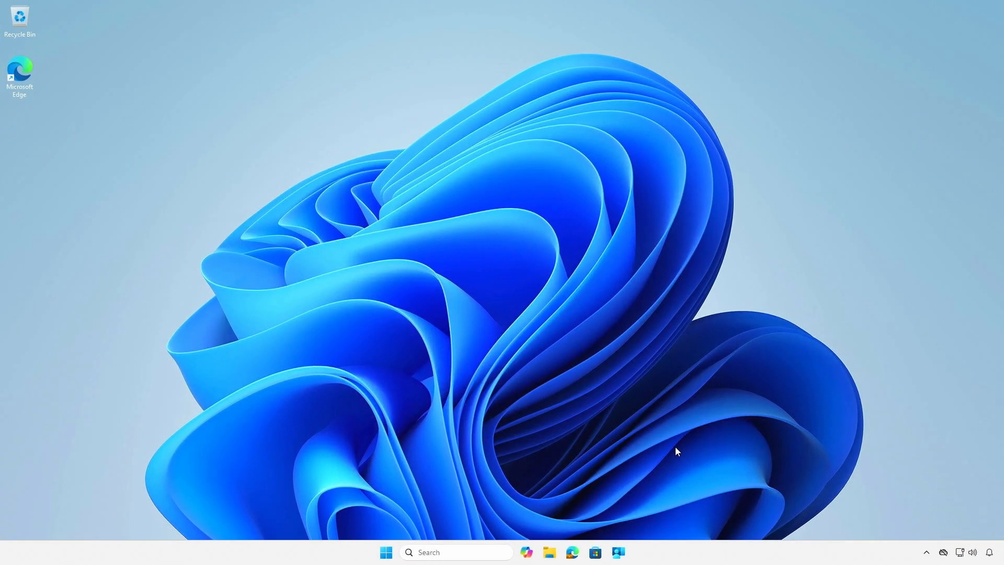
Switch to Company Portal on the client device, sync the device from its settings, and check the Windows notifications.
left_click(625, 553)
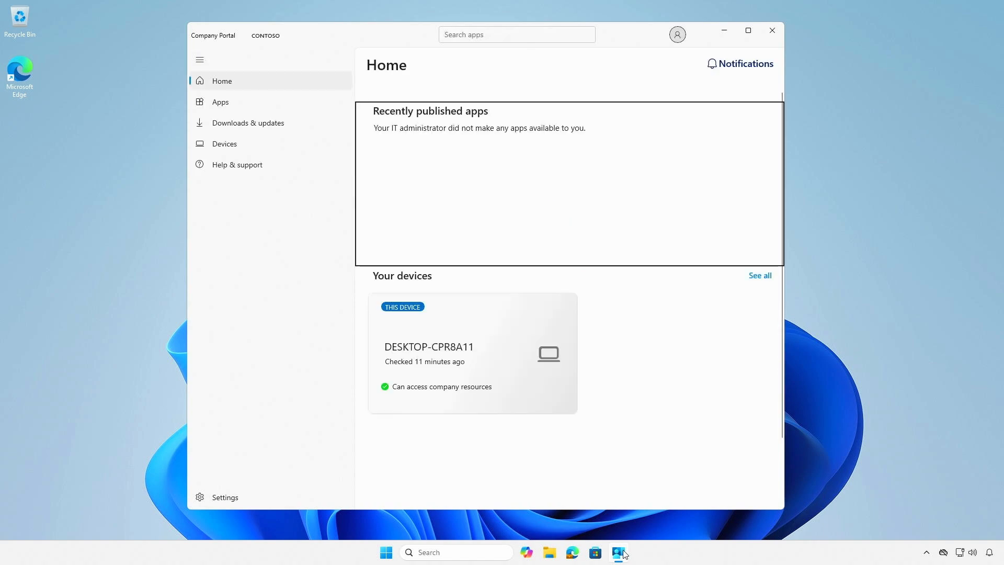
left_click(220, 499)
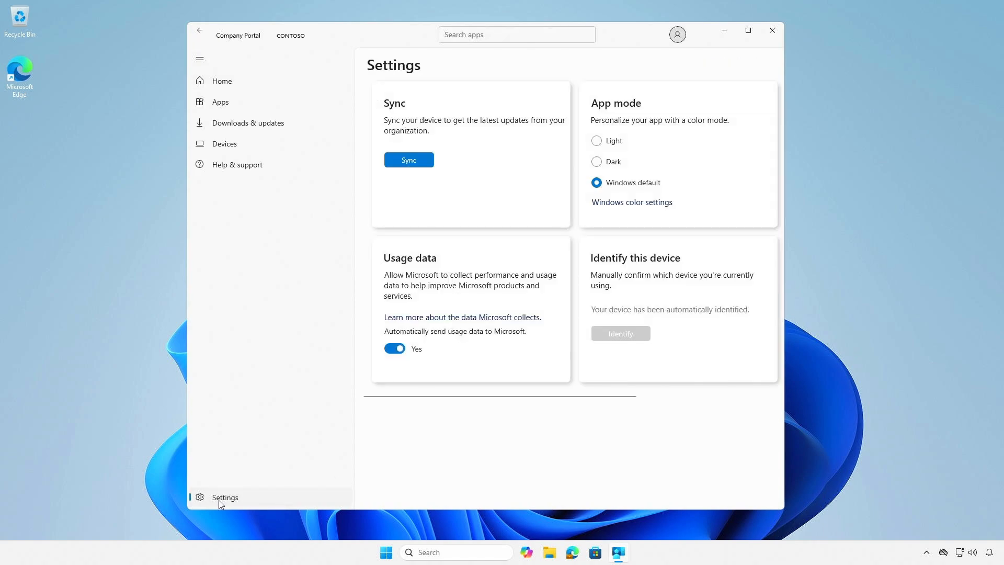
left_click(418, 162)
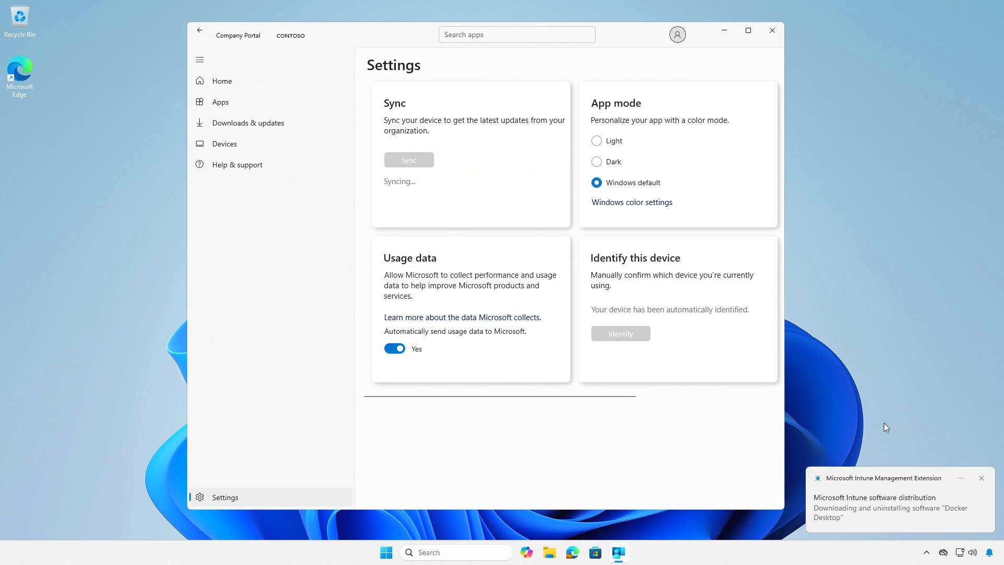
left_click(989, 556)
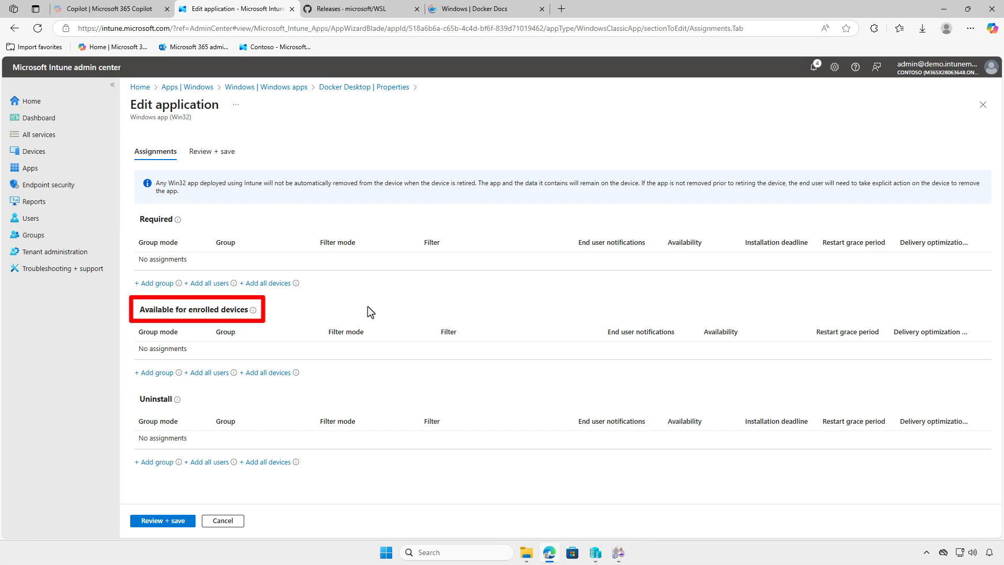
In the Intune admin center, make Docker Desktop available for enrolled devices to the Test_Users group and save the application.
left_click(162, 375)
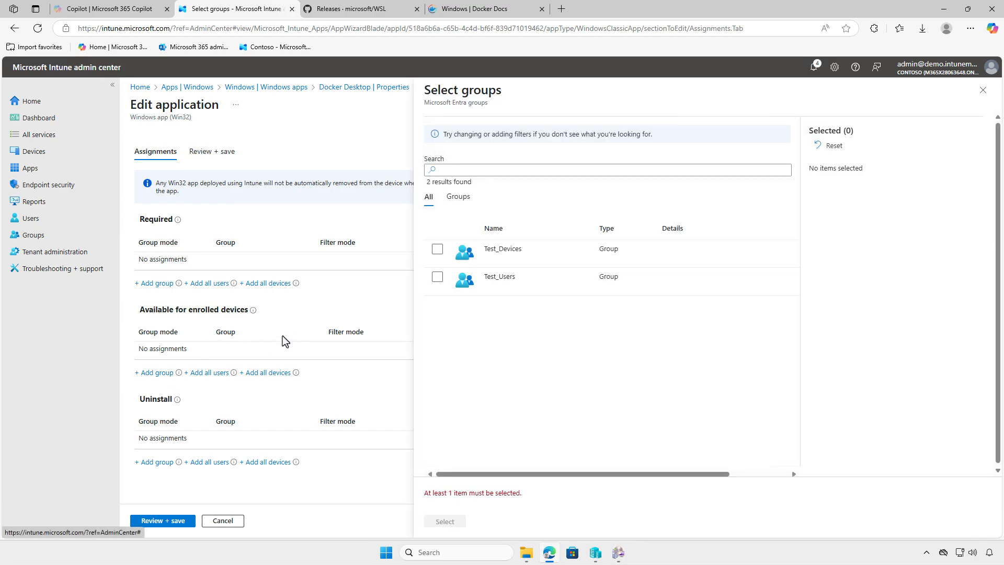
left_click(438, 278)
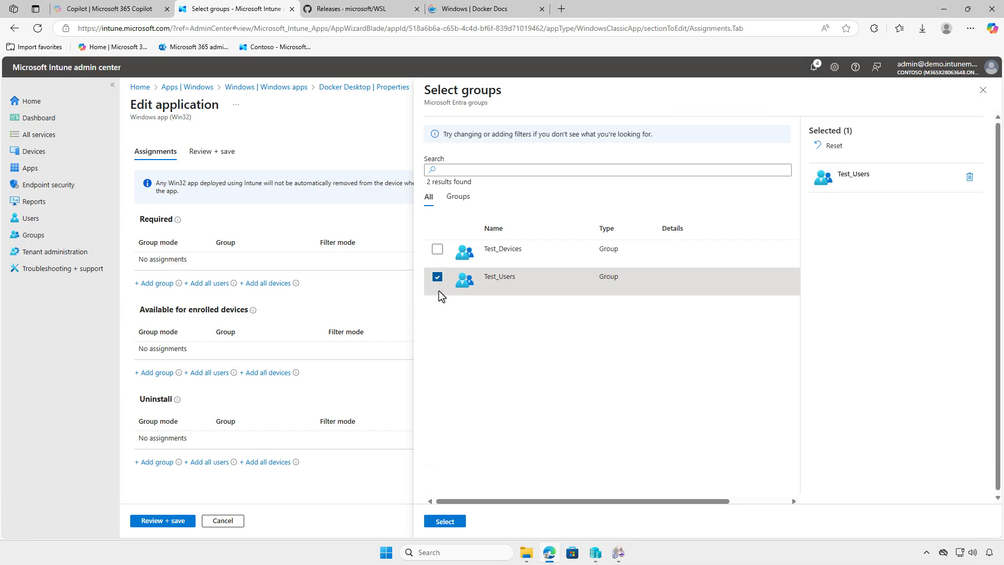
left_click(457, 522)
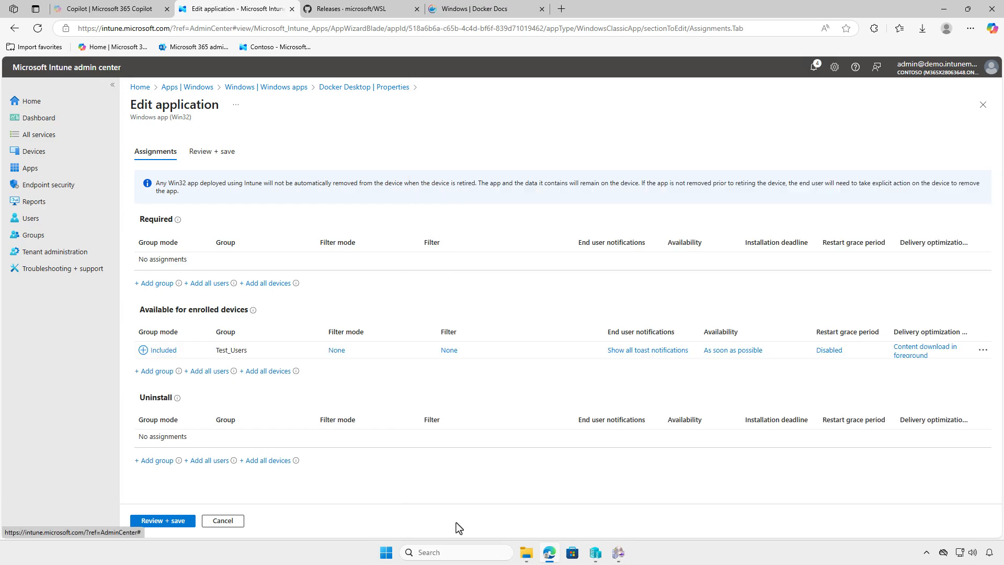
left_click(170, 522)
left_click(152, 521)
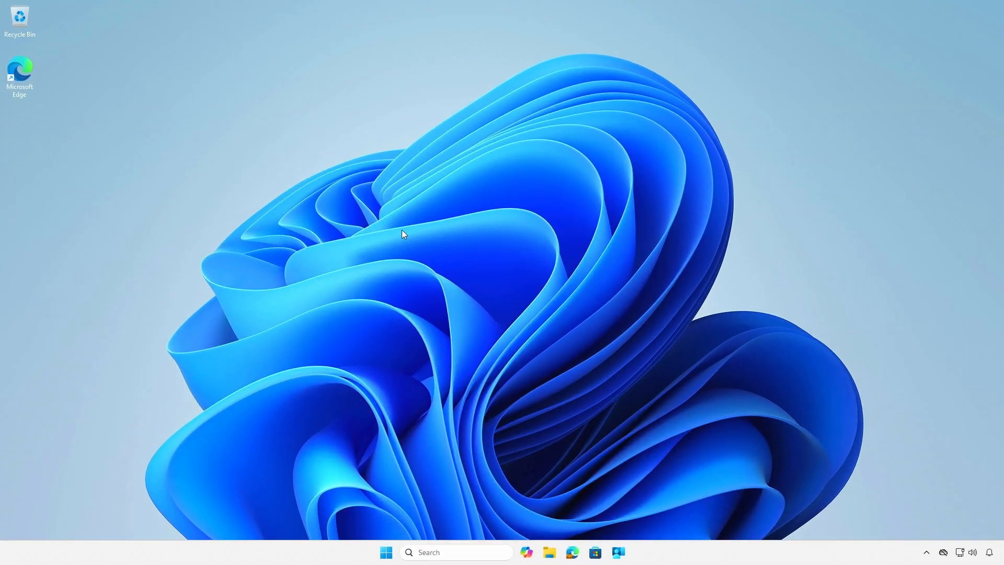
Switch to Company Portal on the client device and install Docker Desktop from the recently published apps.
left_click(620, 556)
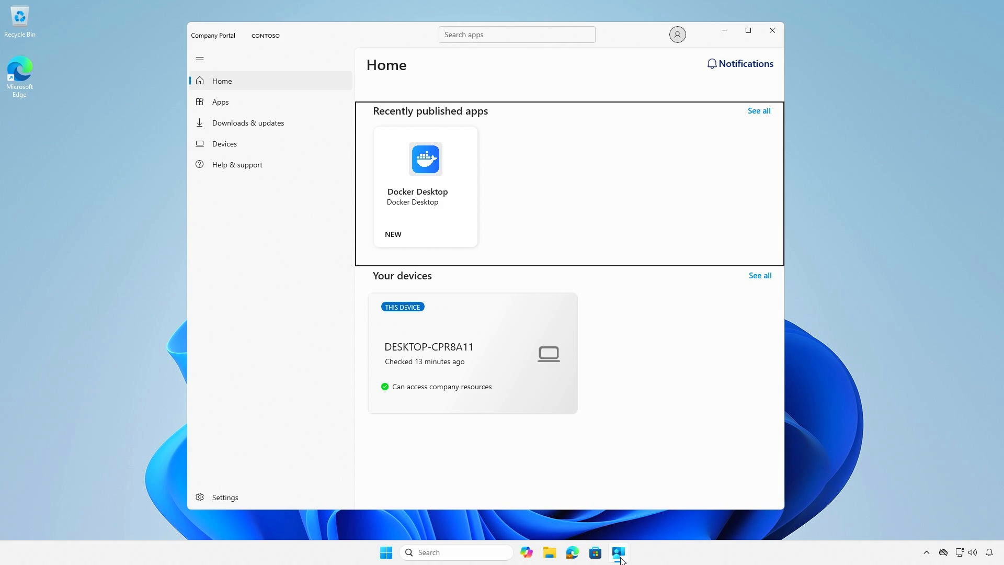
left_click(433, 190)
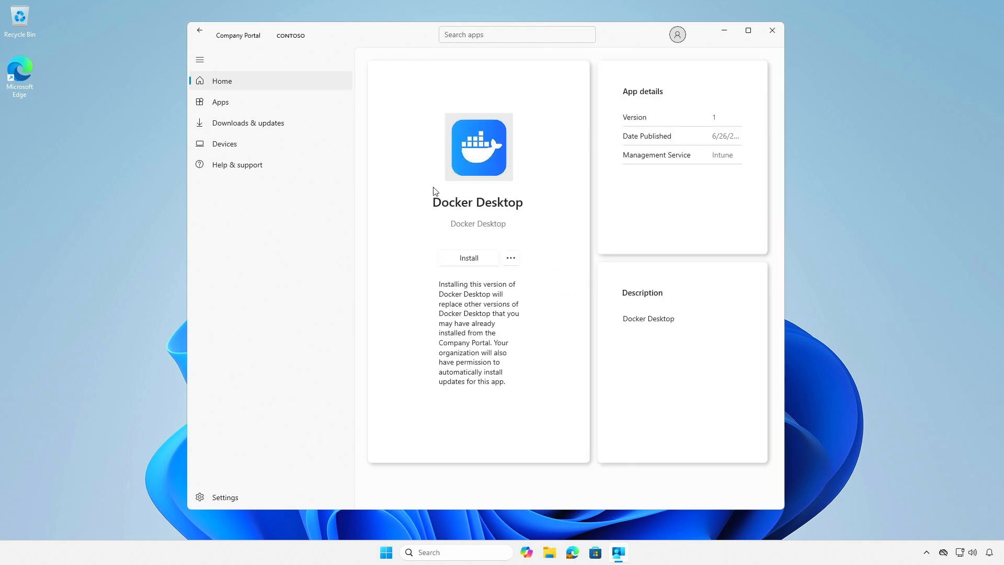
left_click(489, 266)
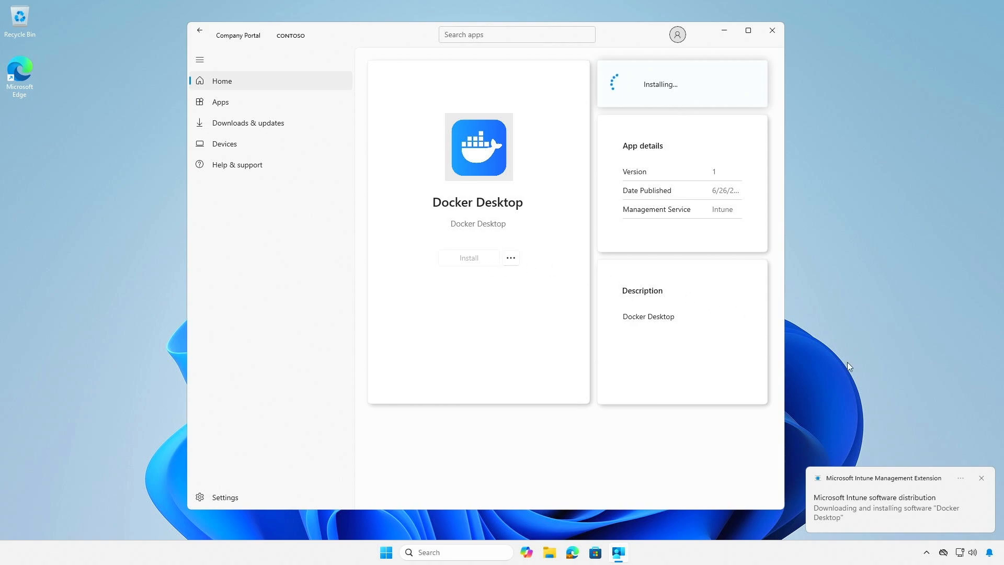
Check the Docker Desktop installation notifications, minimize Company Portal, and look through the recently added apps in Start.
left_click(989, 555)
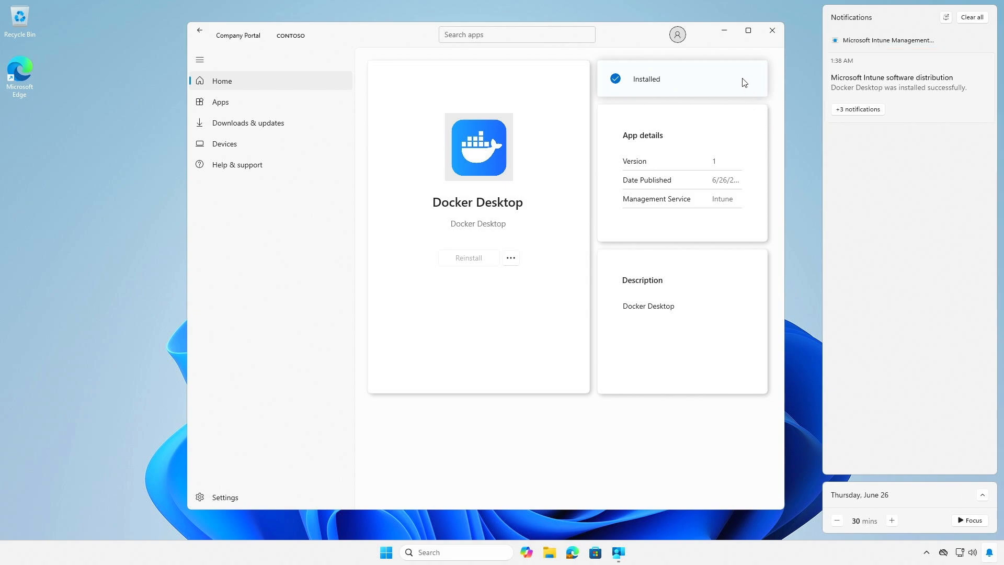
left_click(725, 31)
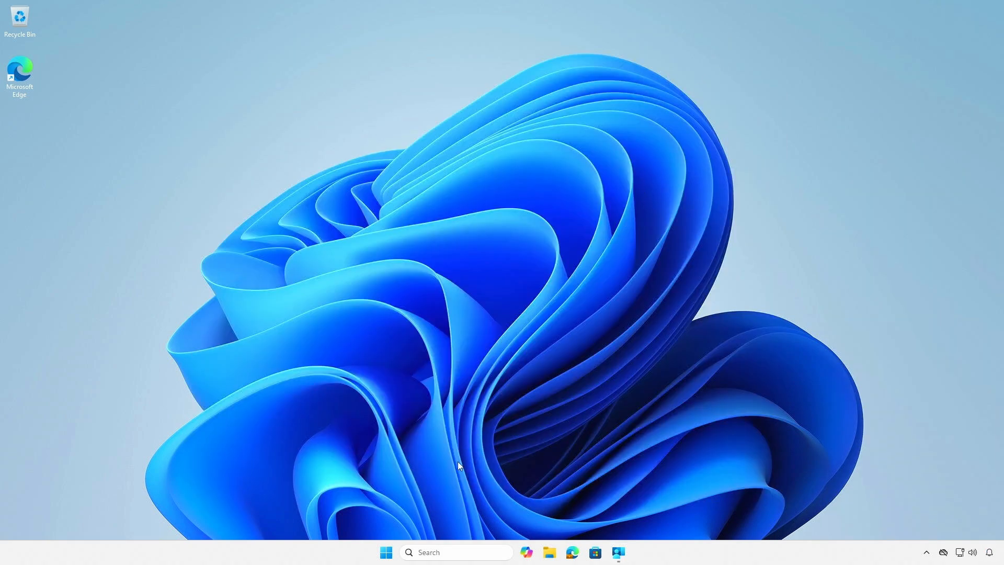
left_click(387, 554)
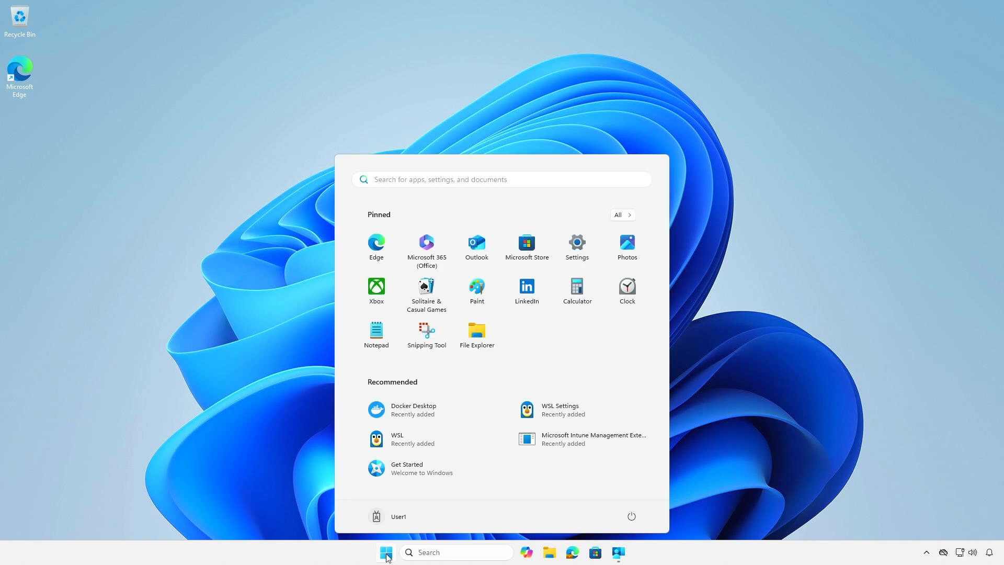